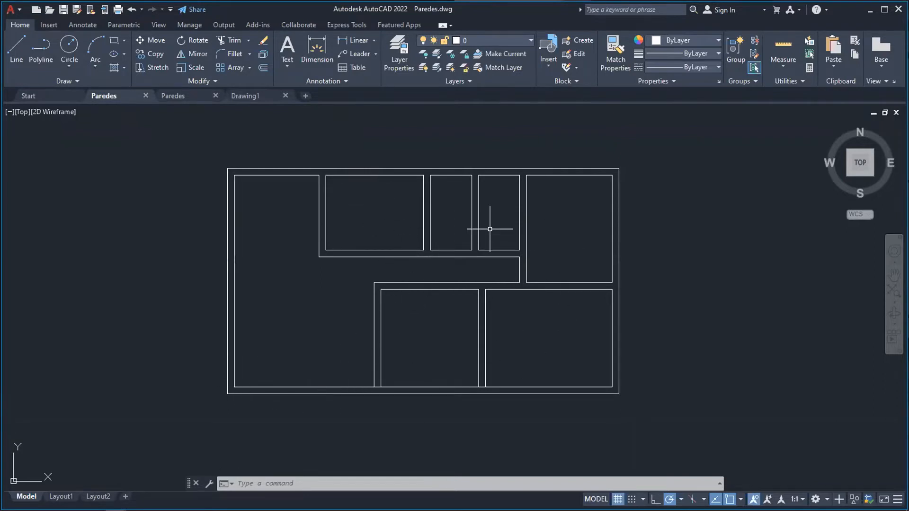
click(258, 96)
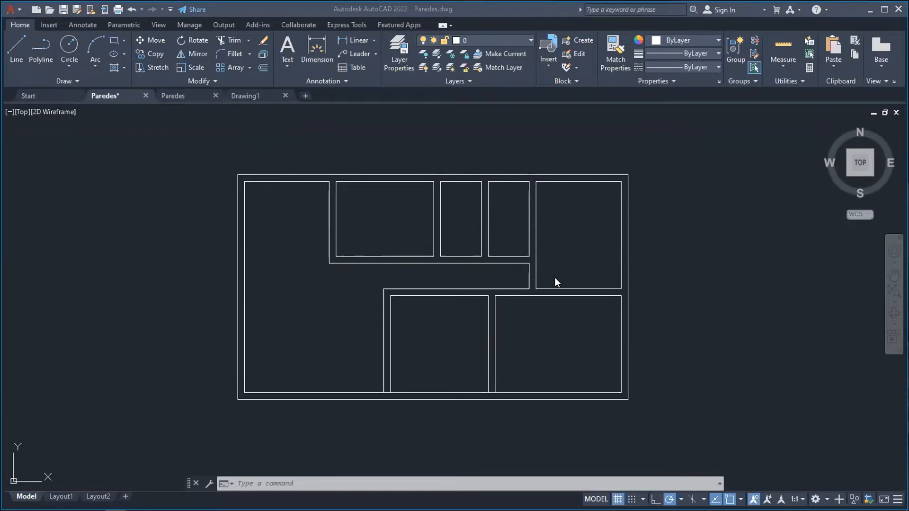
scroll(225, 368, up, 4)
scroll(282, 279, down, 3)
scroll(273, 333, up, 3)
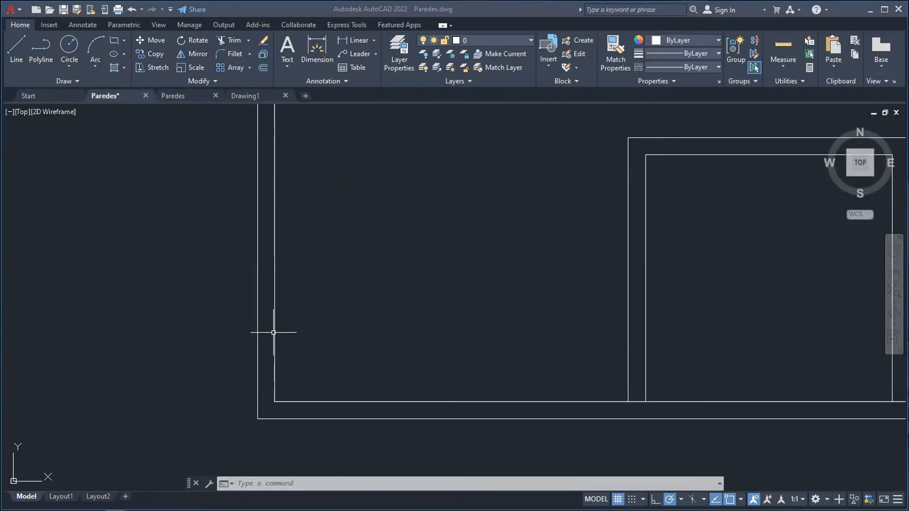
- Check the available polar tracking angle increments and which object snap modes are active
click(681, 499)
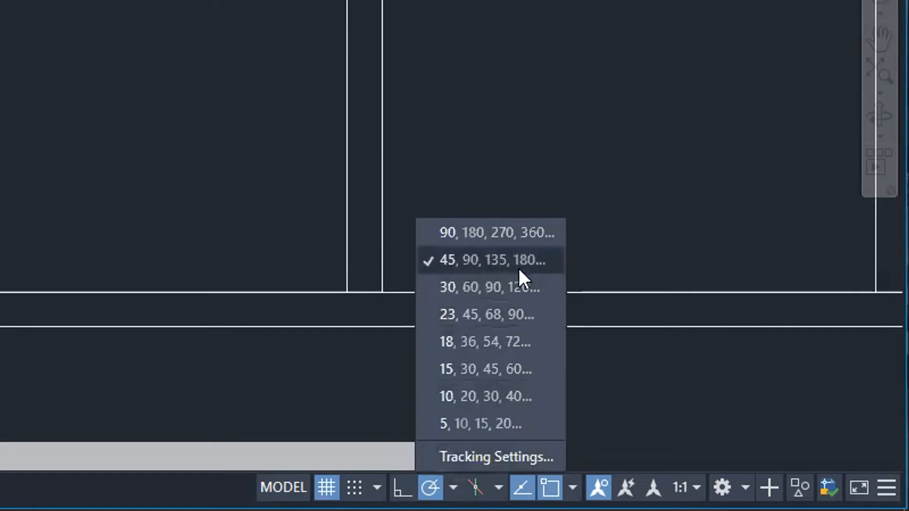
click(538, 457)
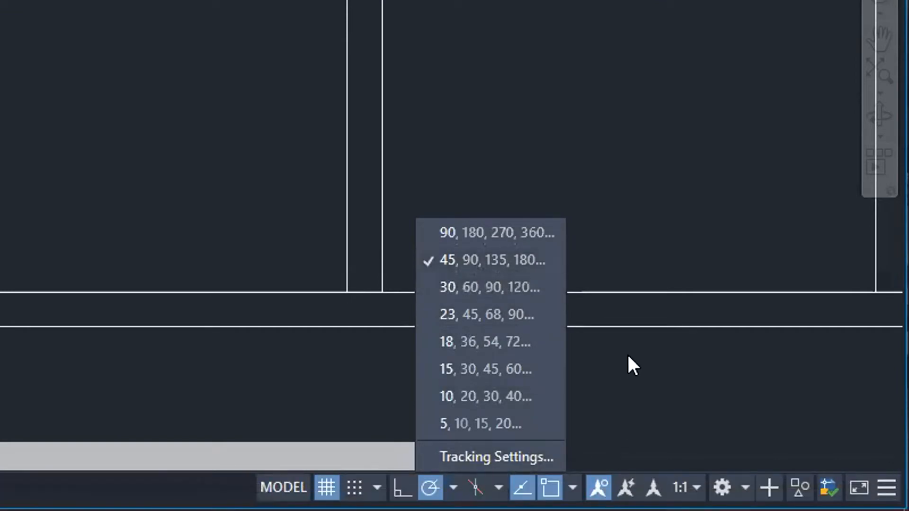
click(621, 399)
click(572, 487)
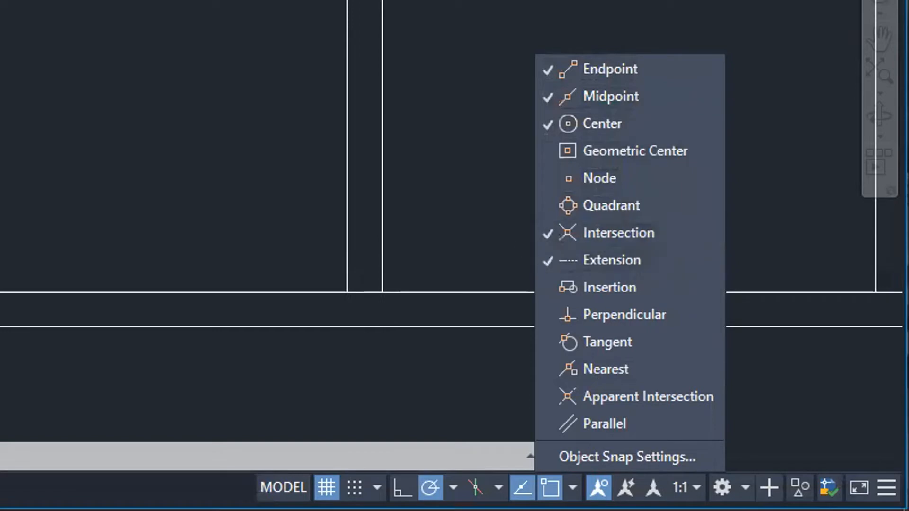
key(Escape)
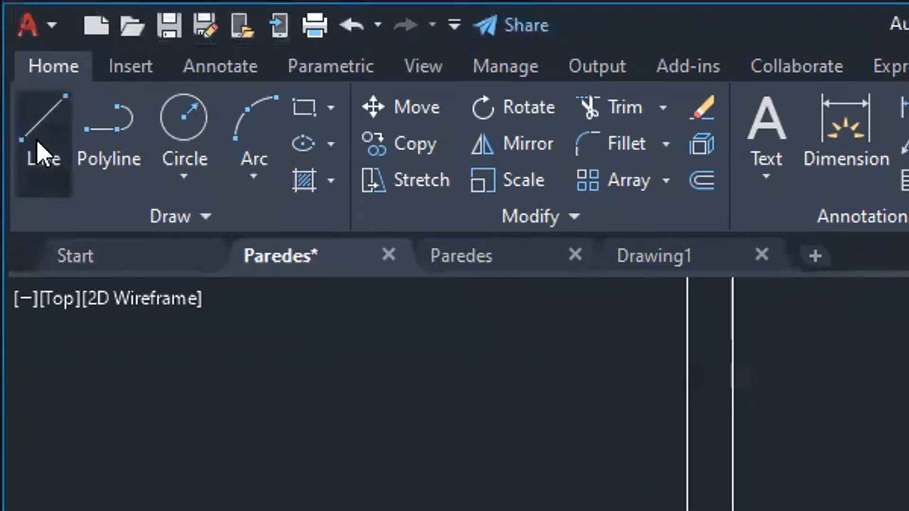
- Draw a line across the left exterior wall, starting 1.5 above the inner lower-left corner and ending on the outer face
click(38, 152)
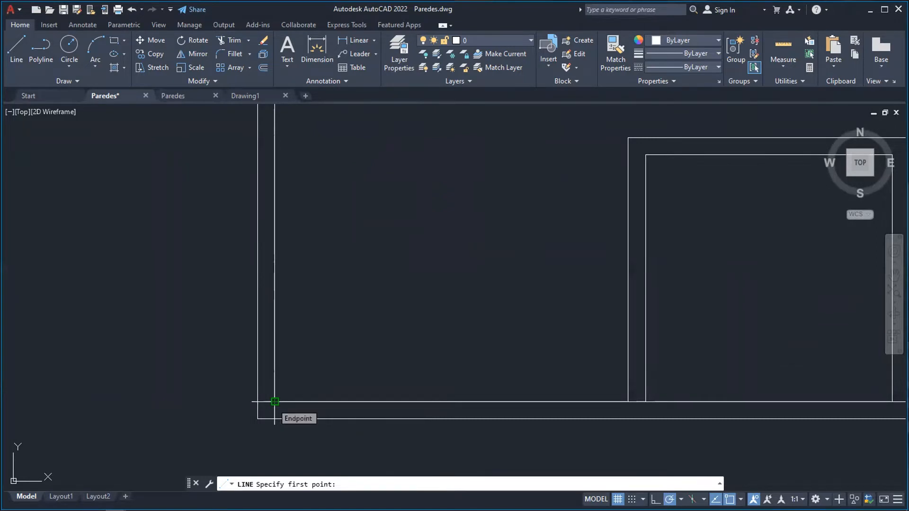
scroll(275, 402, up, 2)
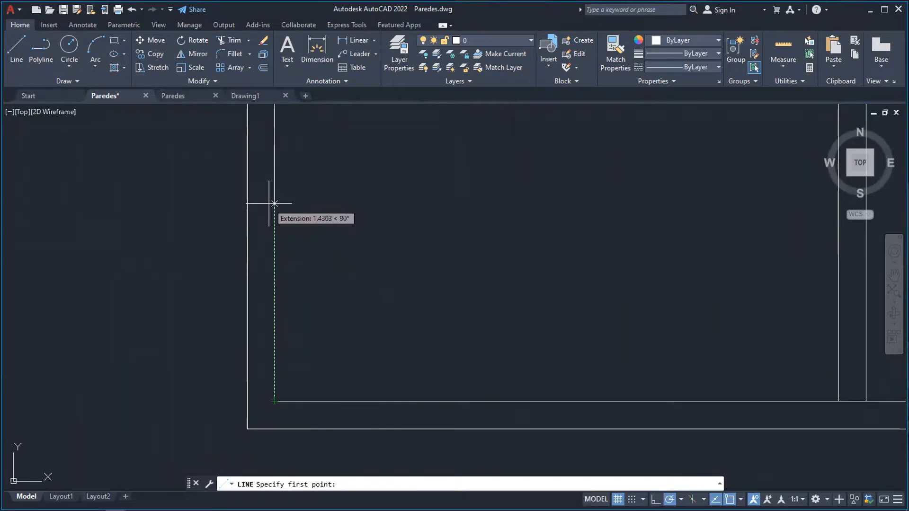
text(1.5)
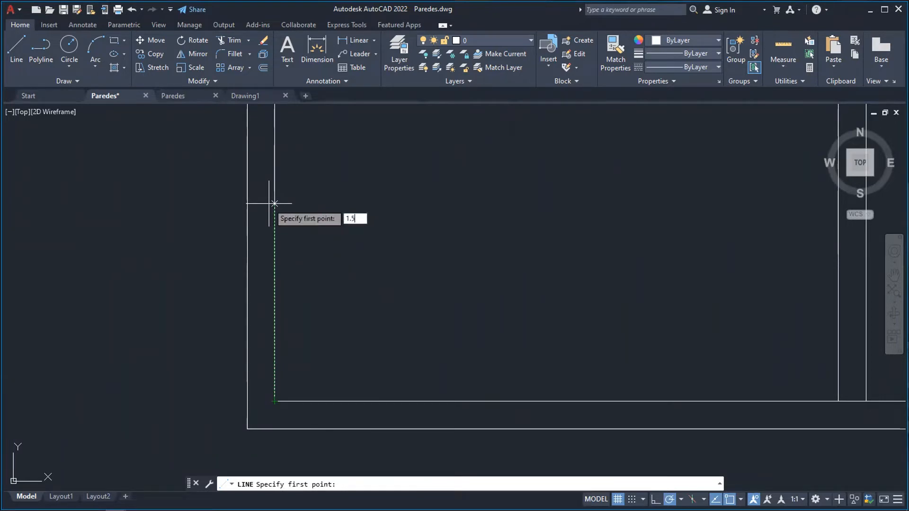
key(Return)
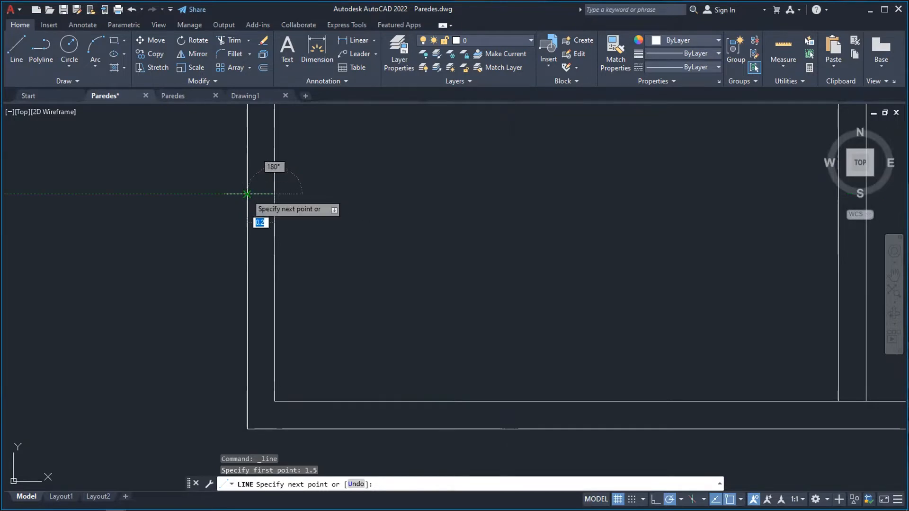
click(247, 194)
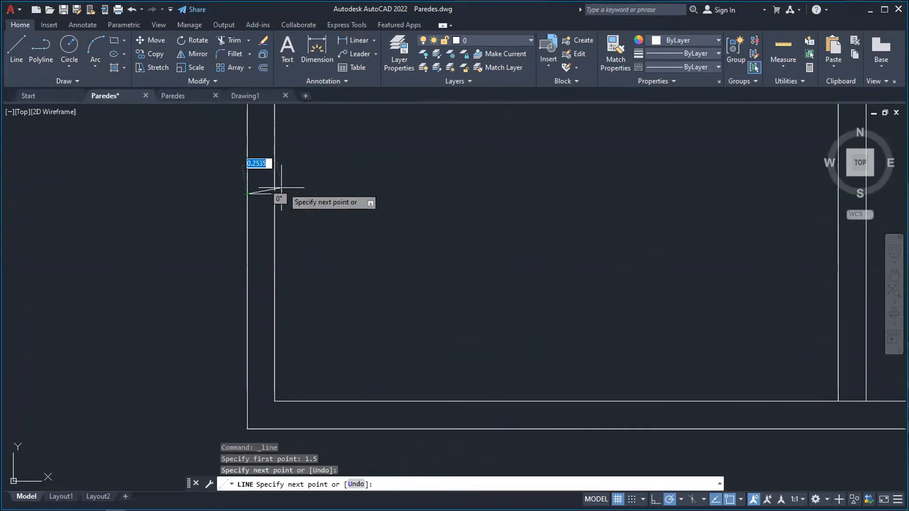
- Continue the line 0.9 upward along the outer wall face and across to the inner face to complete the opening outline
scroll(274, 158, down, 4)
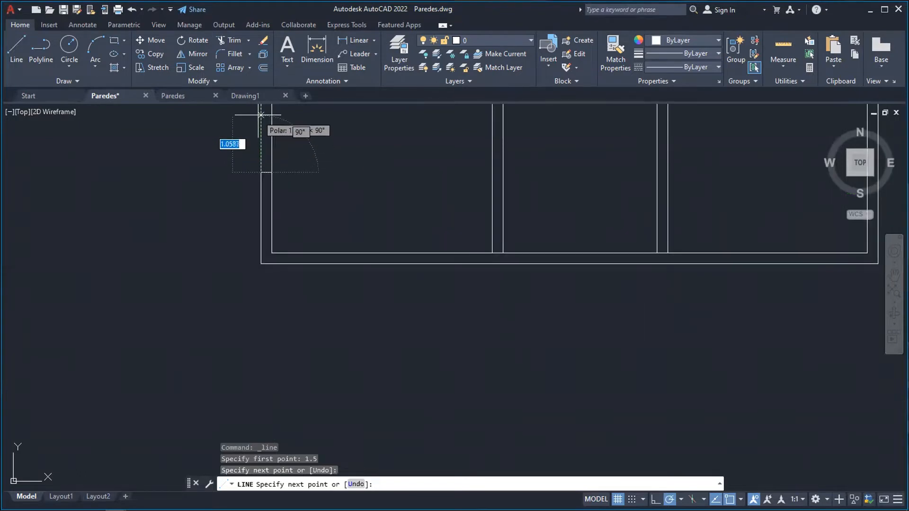
scroll(261, 110, down, 1)
scroll(263, 109, up, 4)
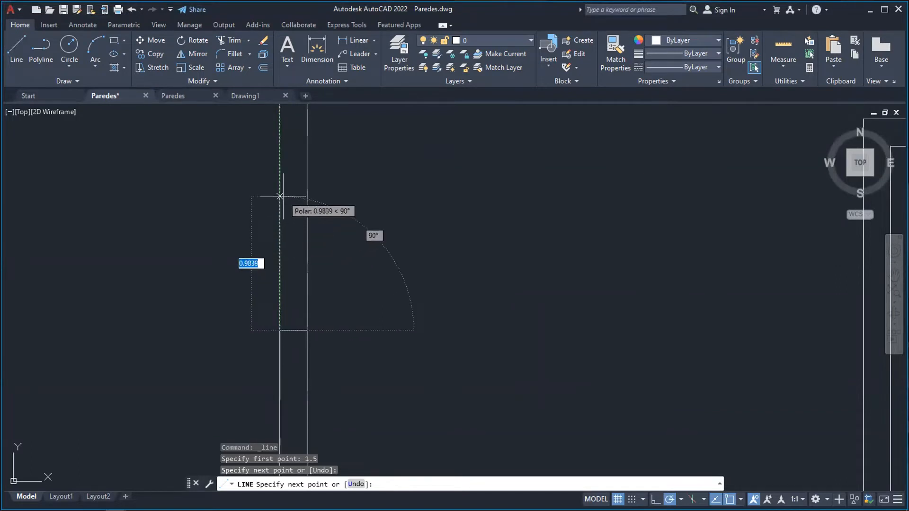
text(0)
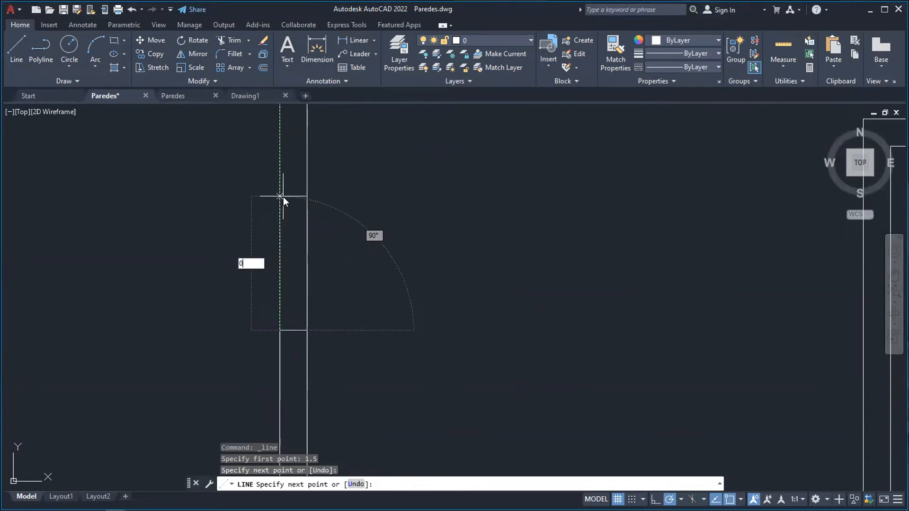
text(.9)
key(Return)
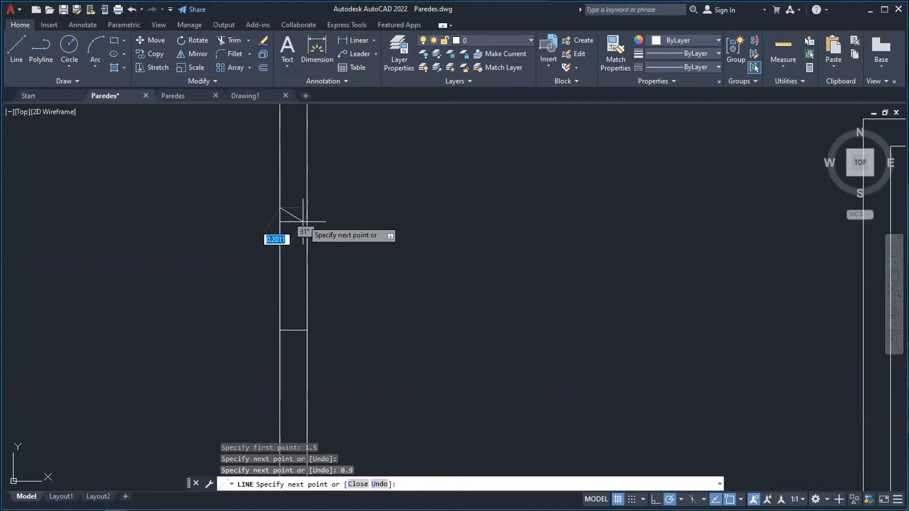
click(307, 208)
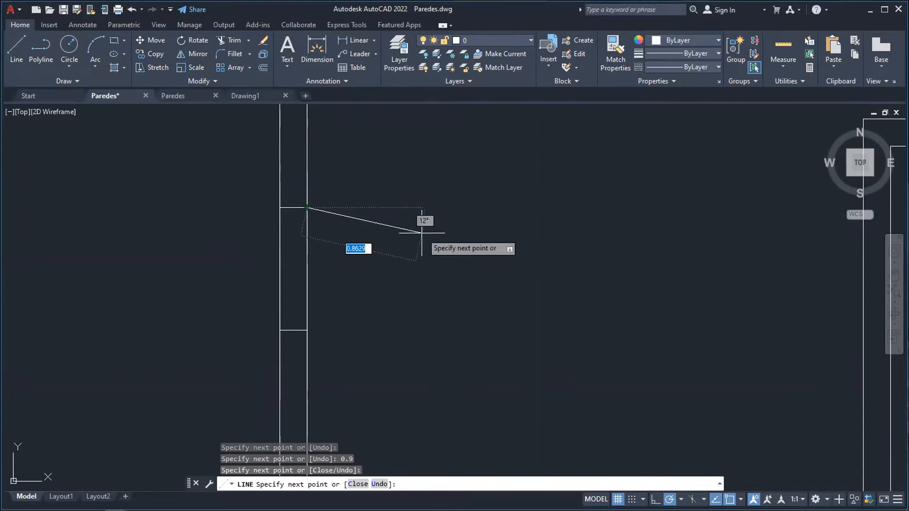
key(Escape)
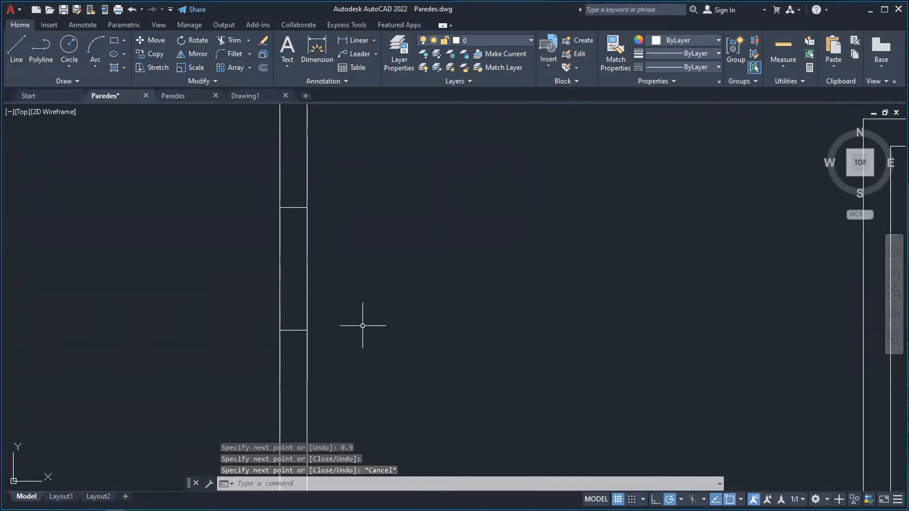
- Draw a line across the upper exterior wall, starting 0.1 left of the second room's inner upper-right corner
click(894, 275)
drag(718, 265, 516, 258)
scroll(454, 249, down, 4)
mouse_move(541, 194)
mouse_down()
mouse_move(470, 290)
mouse_move(485, 321)
mouse_up()
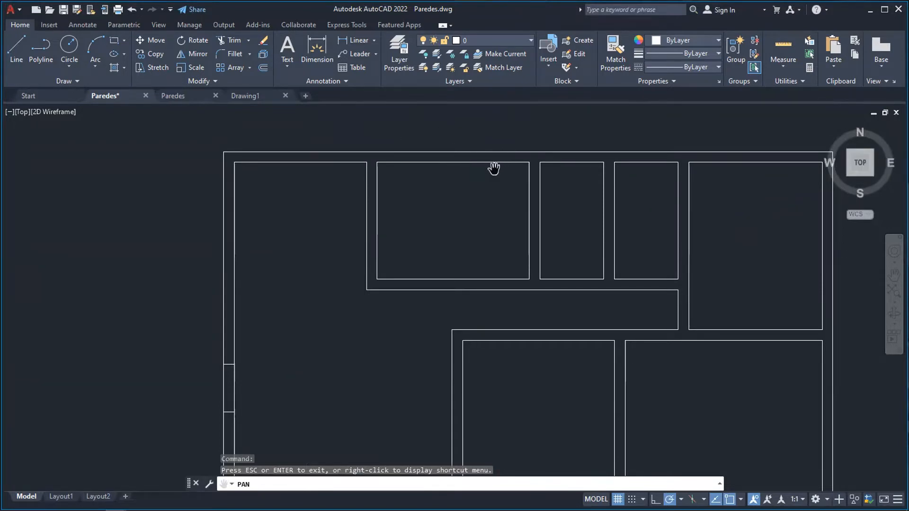
scroll(533, 164, up, 4)
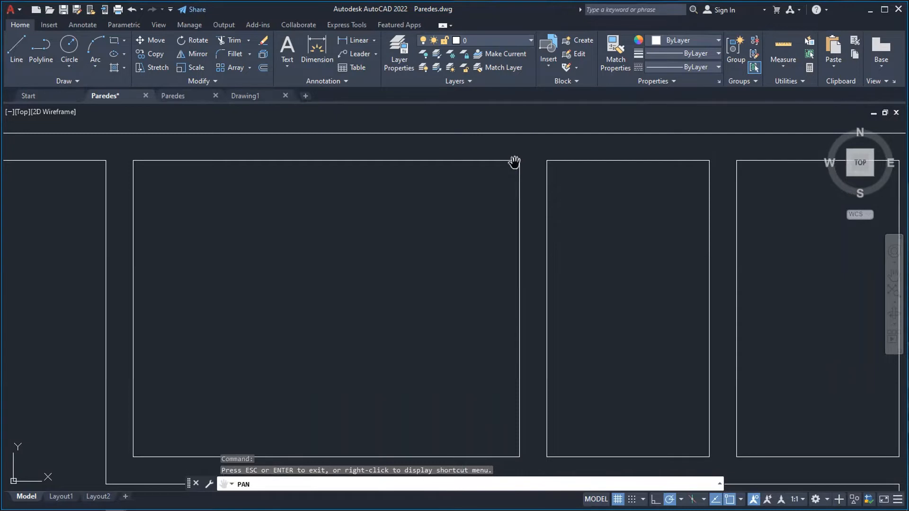
scroll(515, 162, up, 2)
drag(488, 192, 485, 236)
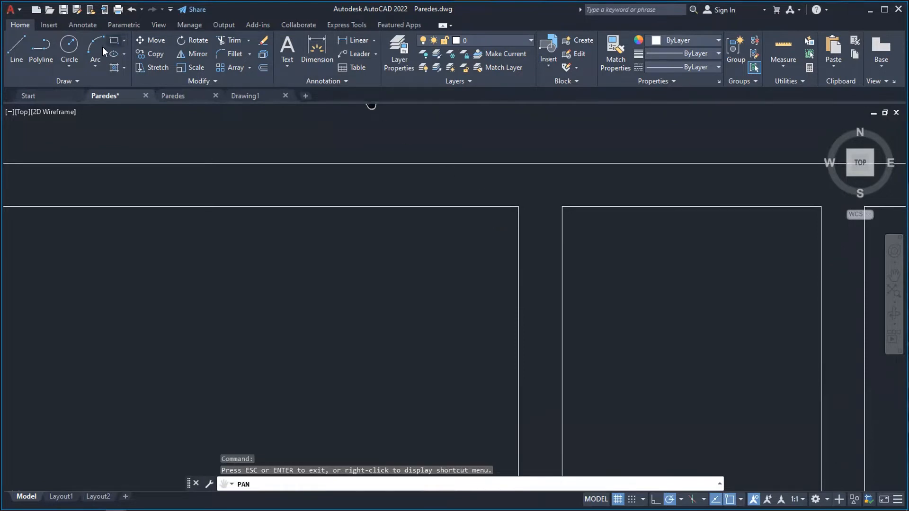
click(19, 50)
scroll(538, 207, up, 2)
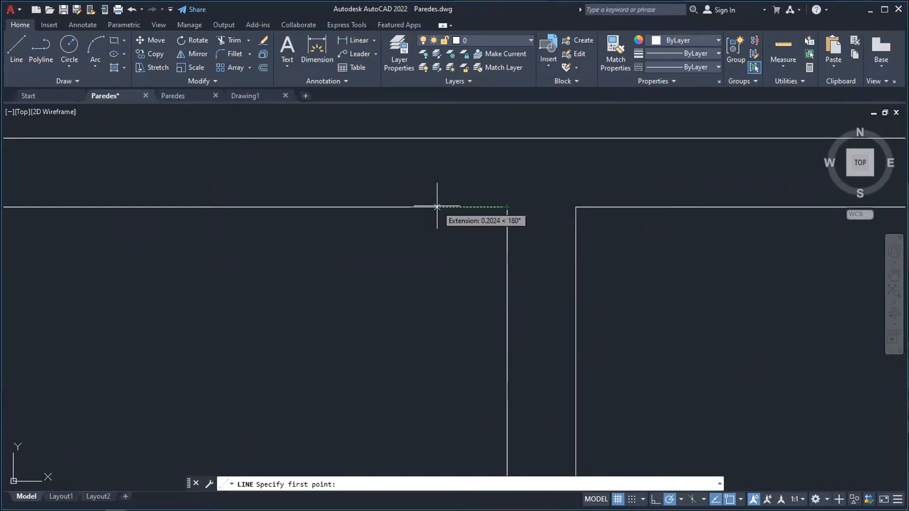
text(0.1)
key(Return)
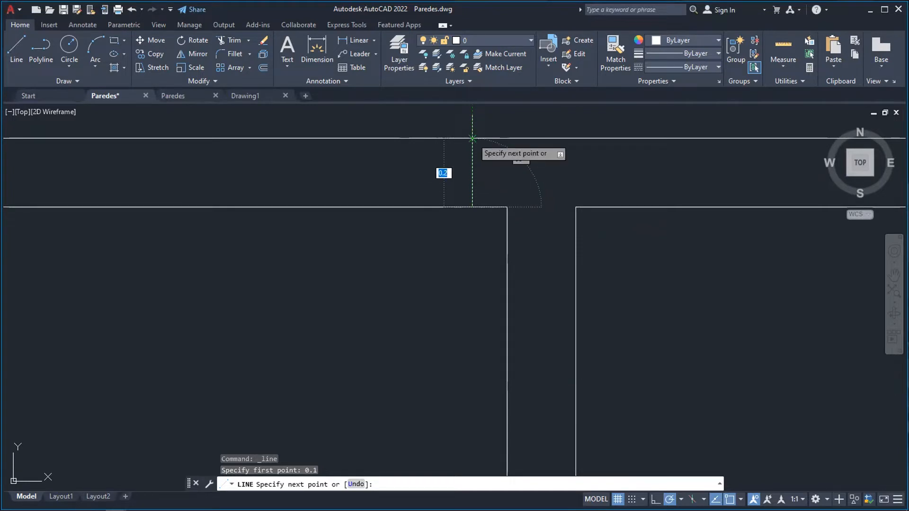
key(Escape)
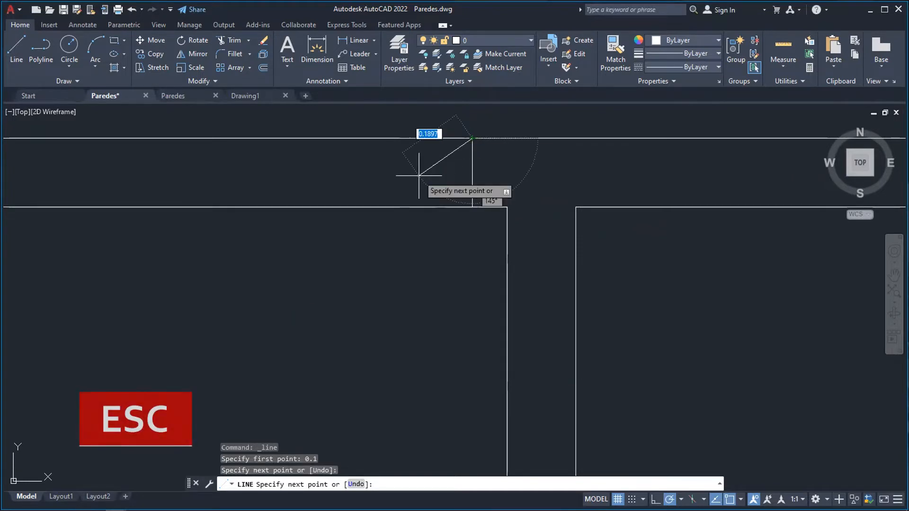
key(Escape)
- Draw a second line across the upper exterior wall, 0.9 to the left of the first jamb line
scroll(419, 176, down, 2)
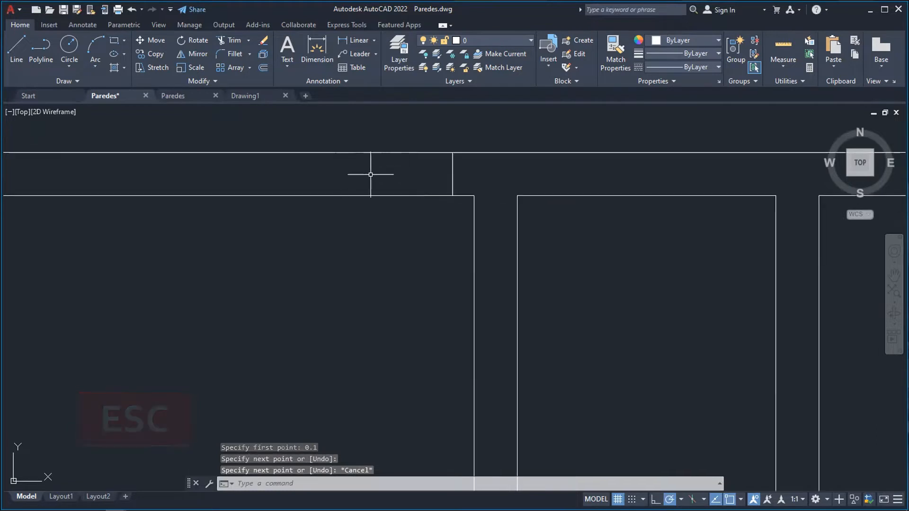
click(893, 274)
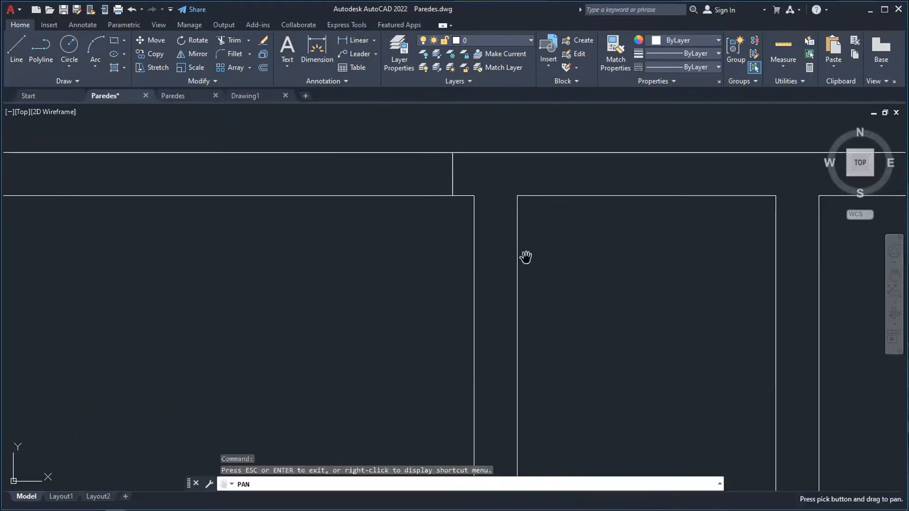
mouse_move(372, 252)
mouse_down()
mouse_move(540, 240)
mouse_move(549, 219)
mouse_move(534, 230)
mouse_up()
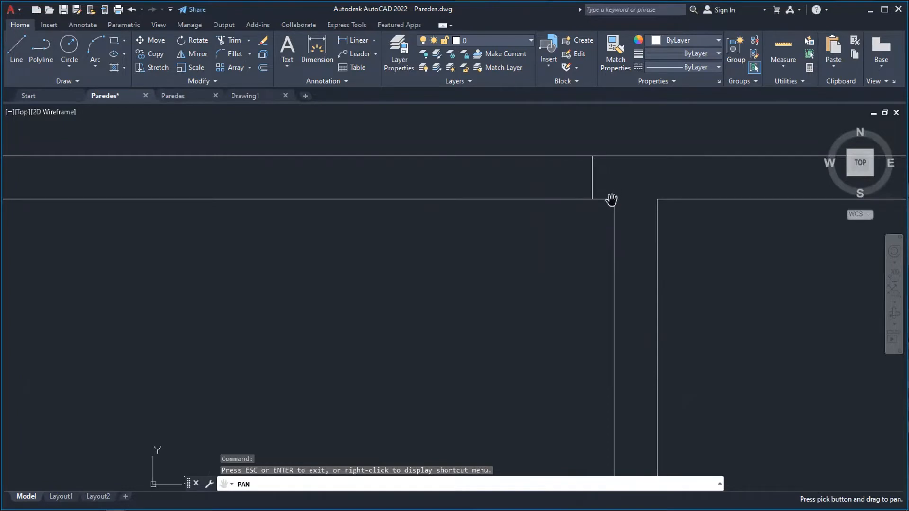
drag(547, 225, 588, 225)
scroll(588, 225, down, 2)
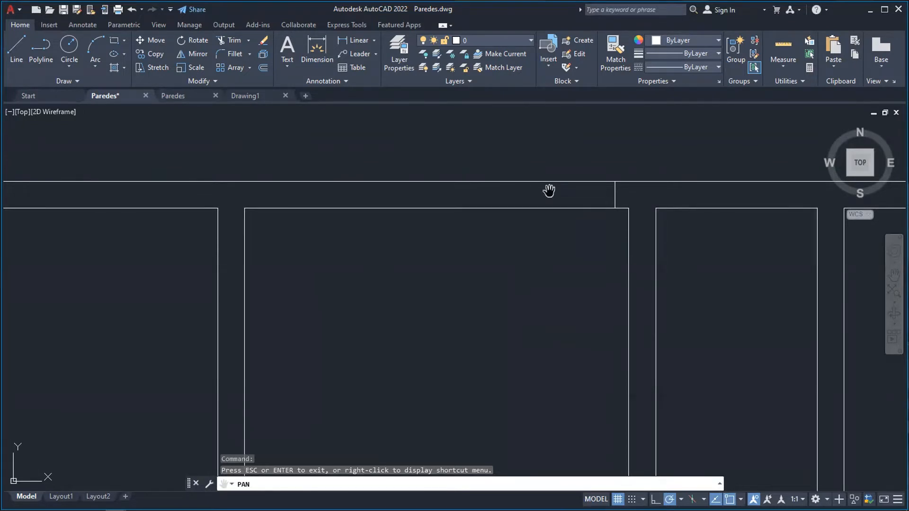
key(Escape)
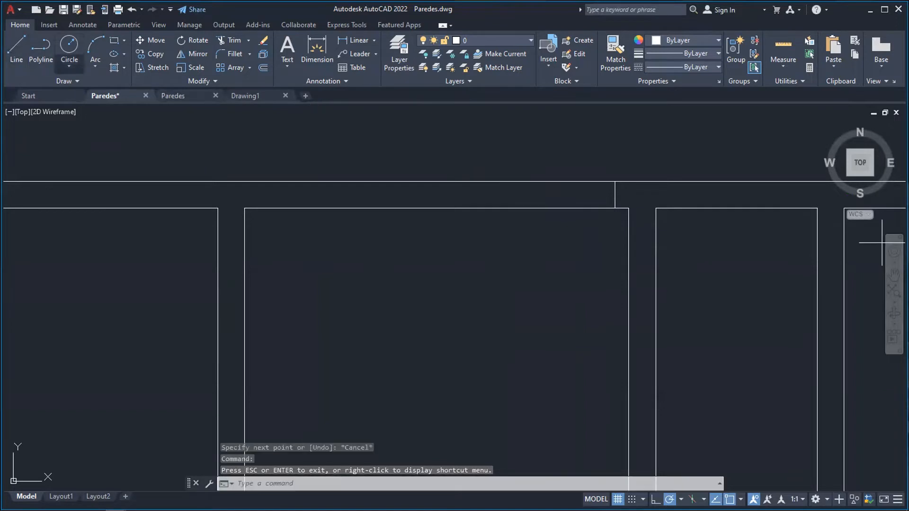
text(l)
key(Return)
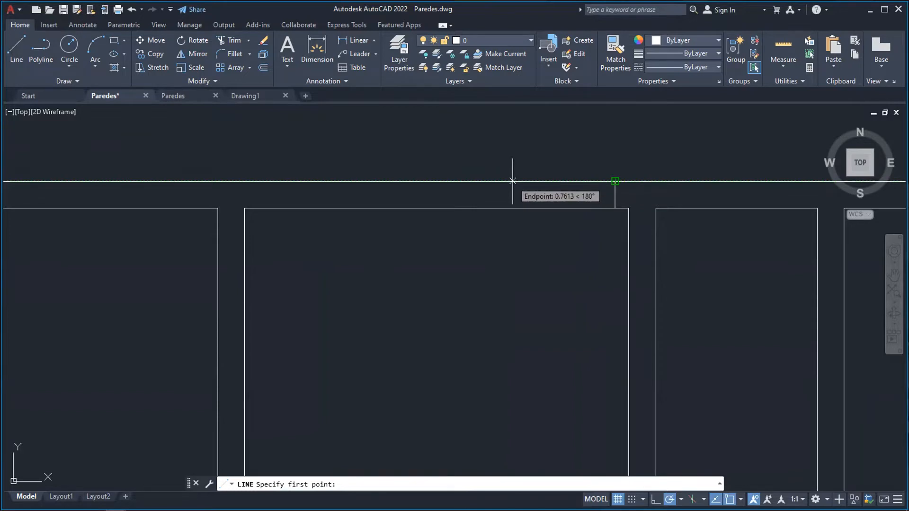
text(0.9)
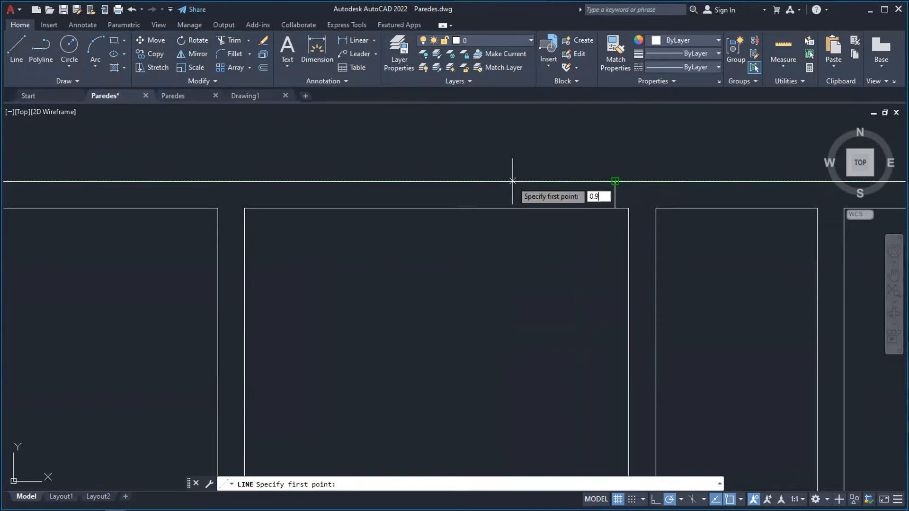
key(Return)
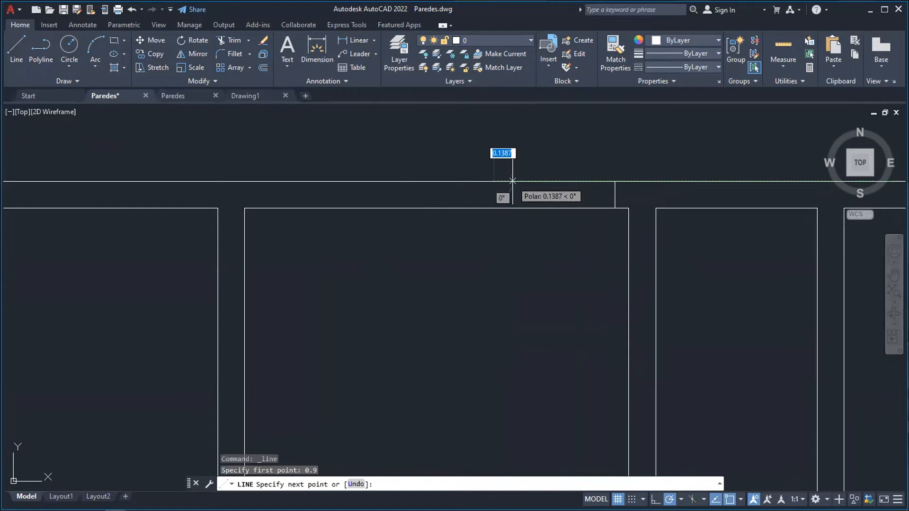
click(494, 209)
key(Escape)
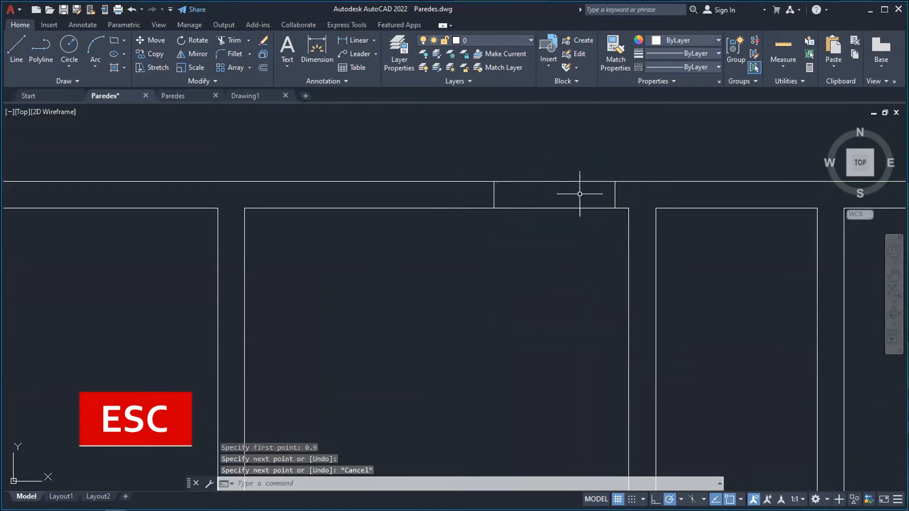
- Draw a line across the second room's lower wall, starting 0.1 left of its inner lower-right corner and ending on the corridor face
click(894, 274)
scroll(491, 239, down, 4)
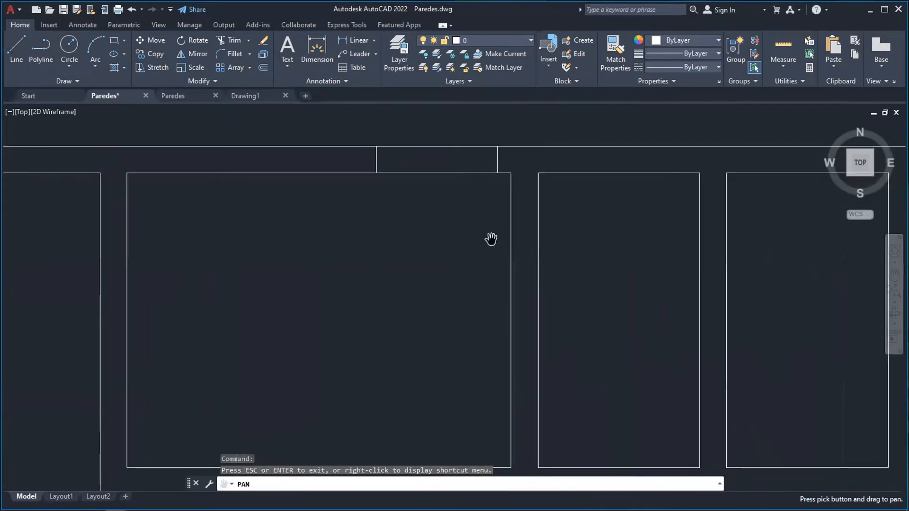
drag(592, 282, 452, 235)
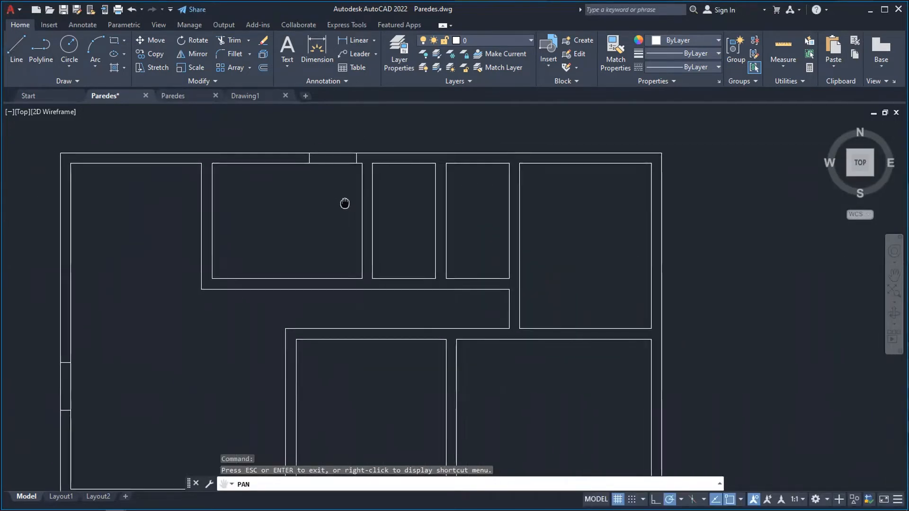
drag(345, 203, 354, 190)
scroll(347, 251, up, 4)
scroll(369, 237, down, 2)
drag(369, 193, 387, 284)
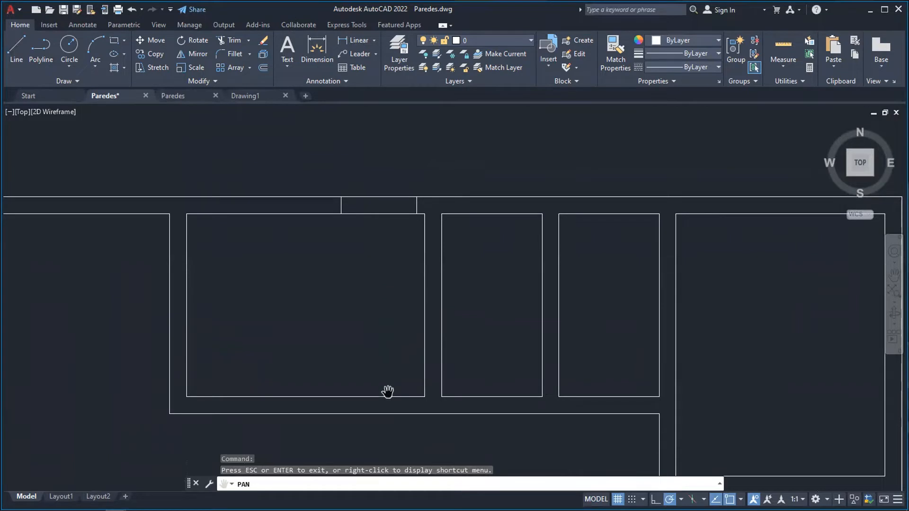
drag(340, 341, 361, 245)
scroll(372, 266, up, 2)
drag(383, 312, 406, 183)
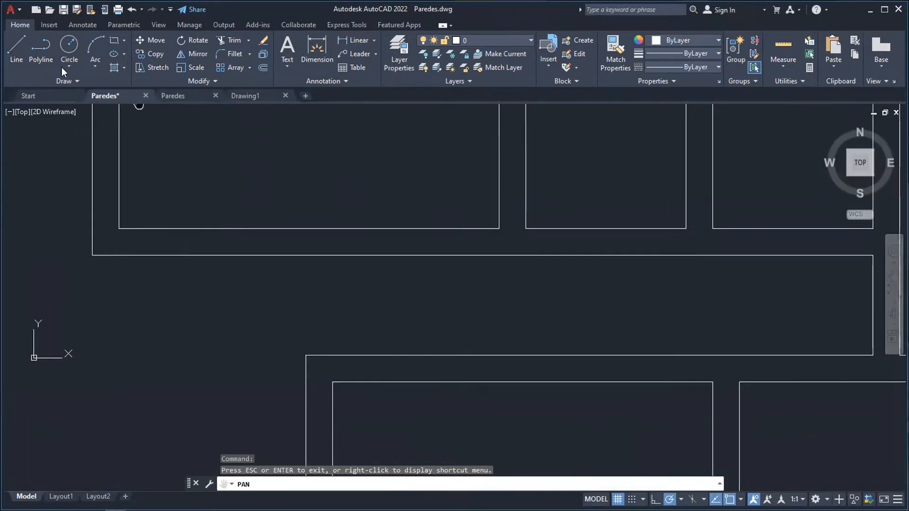
click(16, 47)
scroll(444, 207, up, 6)
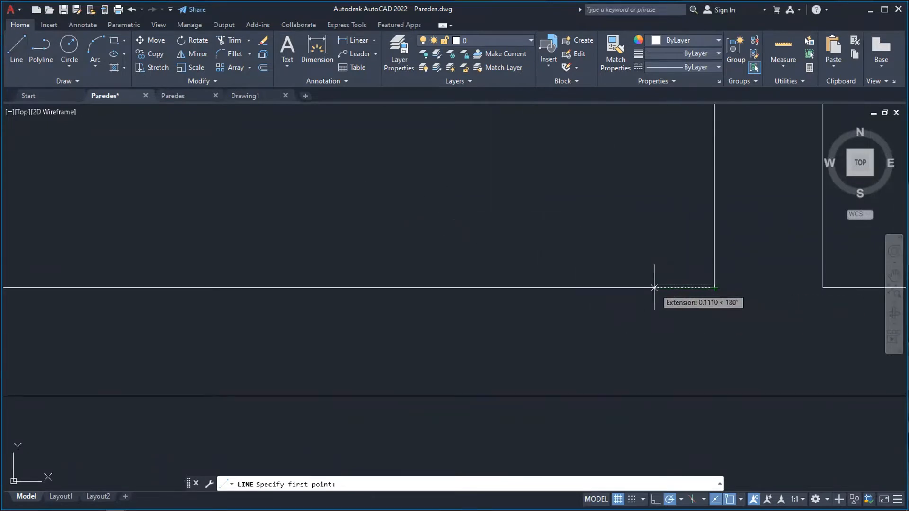
text(0.1)
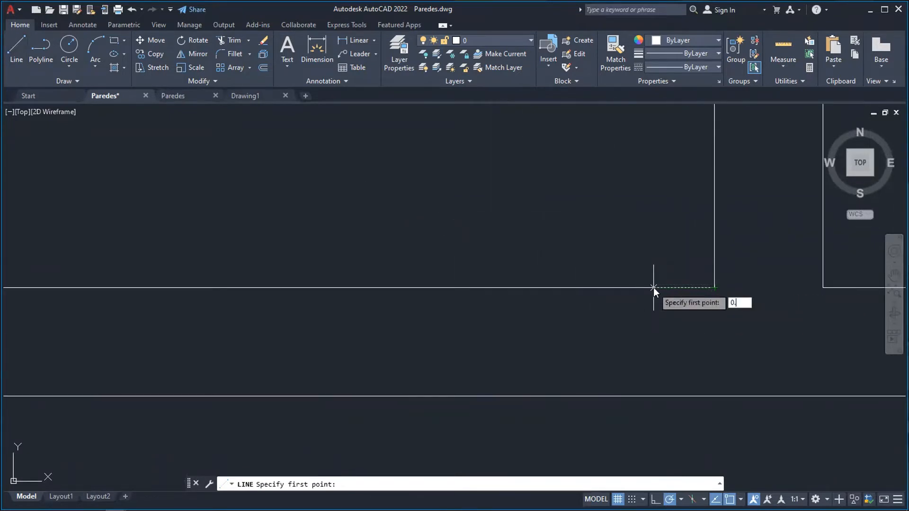
key(Return)
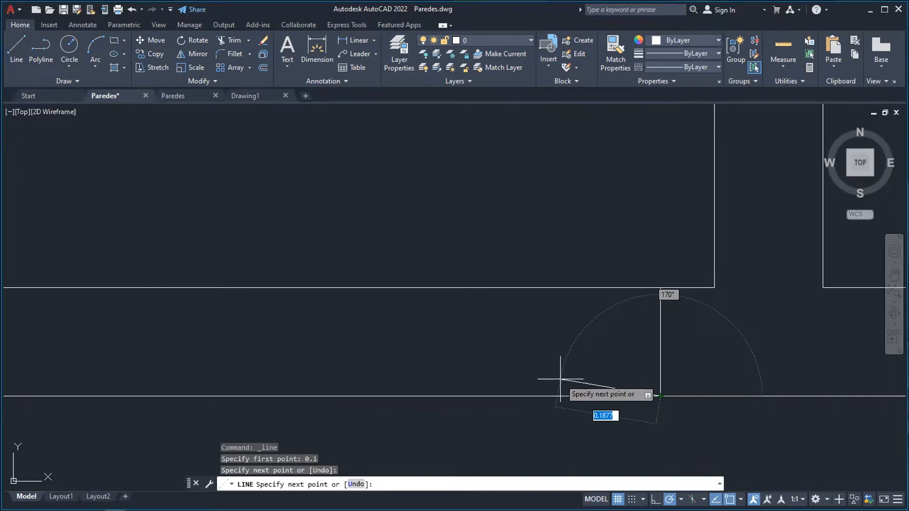
key(Escape)
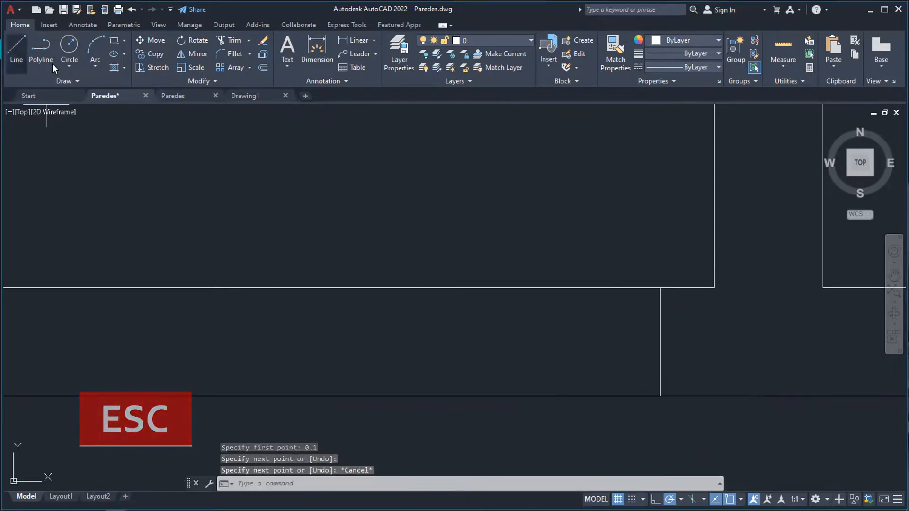
- Draw a second line across the second room's lower wall, 0.9 to the left of the first jamb line
click(15, 48)
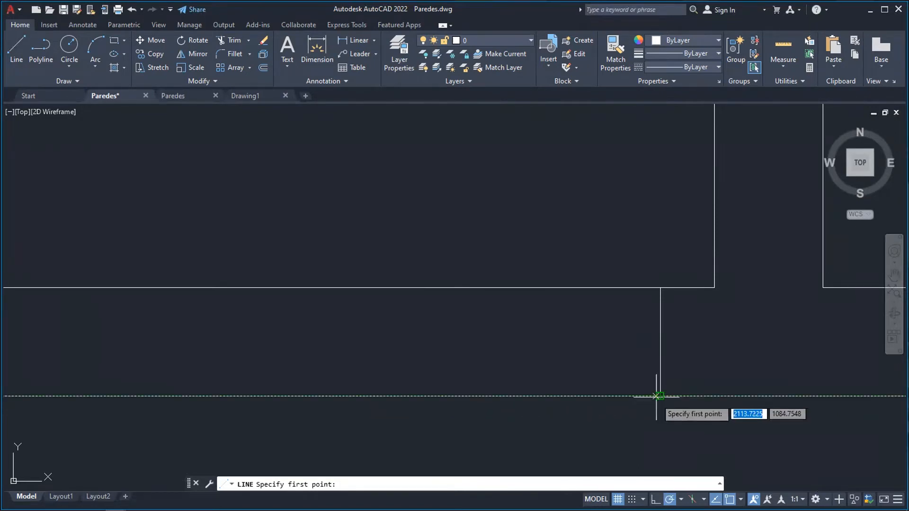
key(Escape)
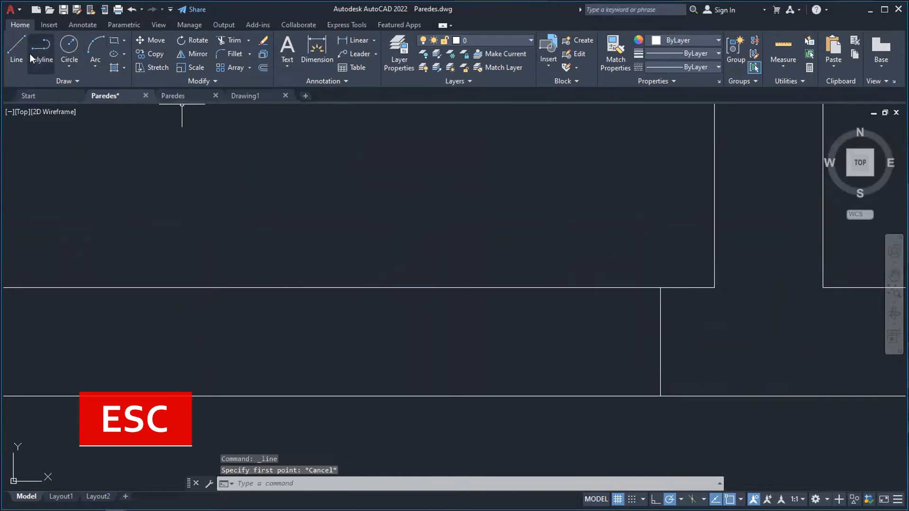
click(19, 49)
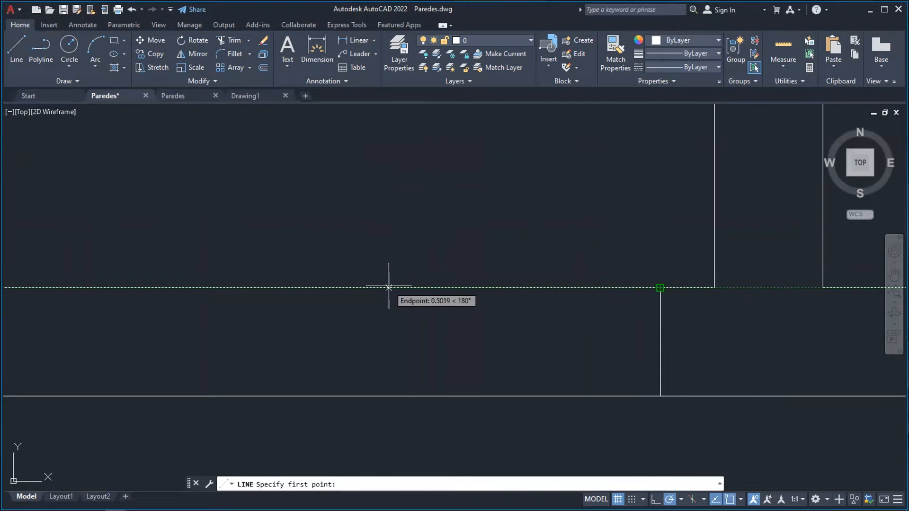
text(0.9)
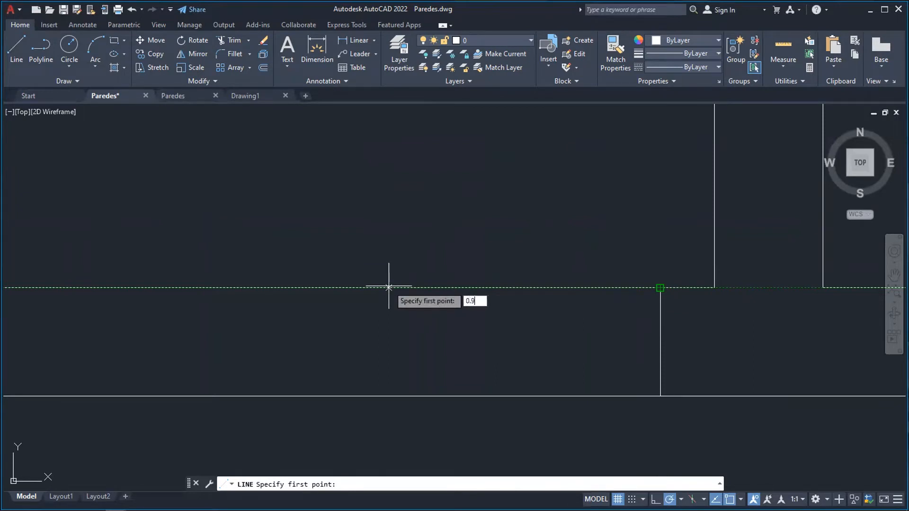
key(Return)
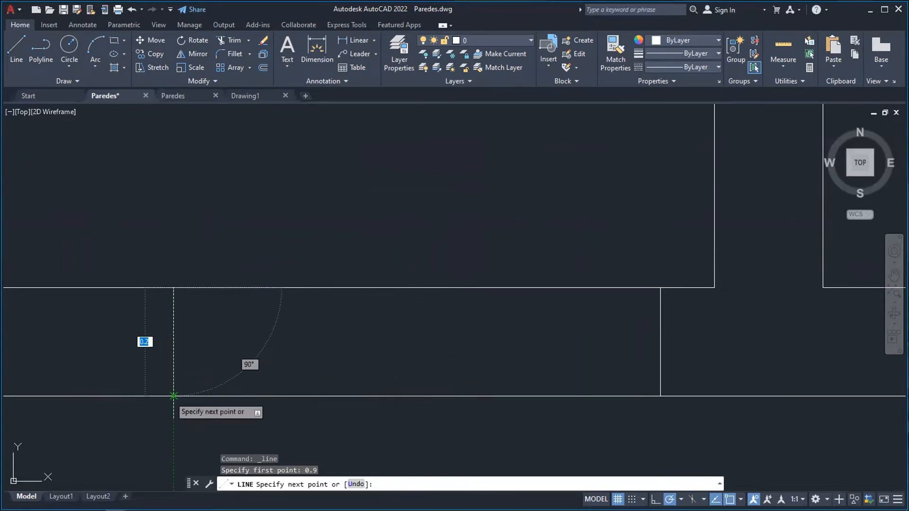
key(Escape)
- Quick-measure the widths and wall thickness at the openings in the second room's lower wall and the left exterior wall
scroll(568, 280, down, 4)
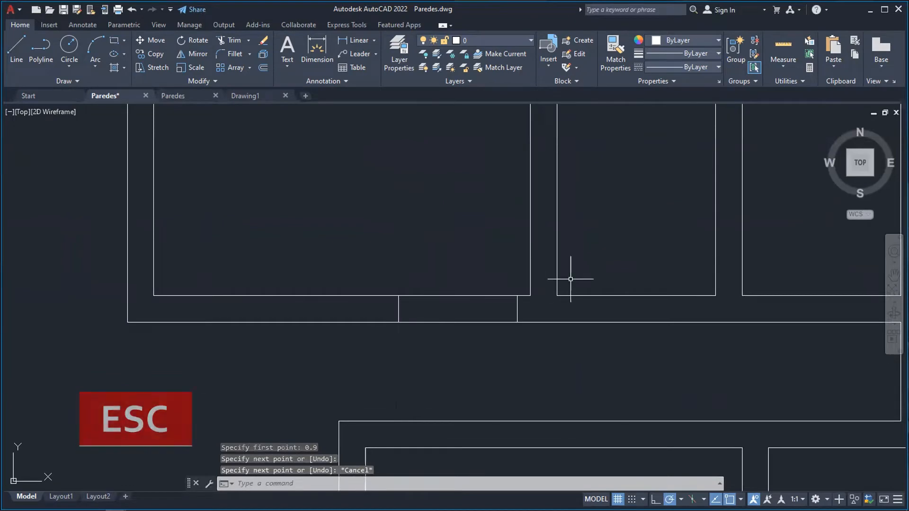
click(788, 44)
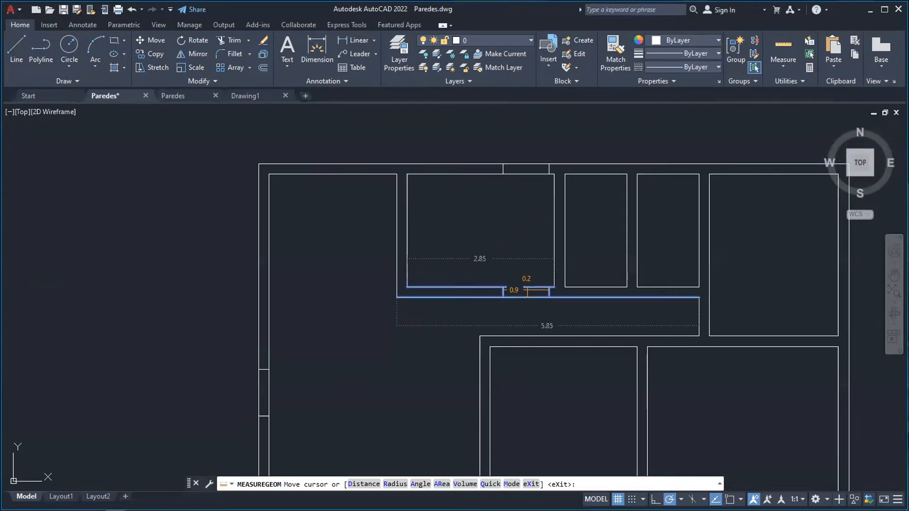
scroll(528, 292, up, 3)
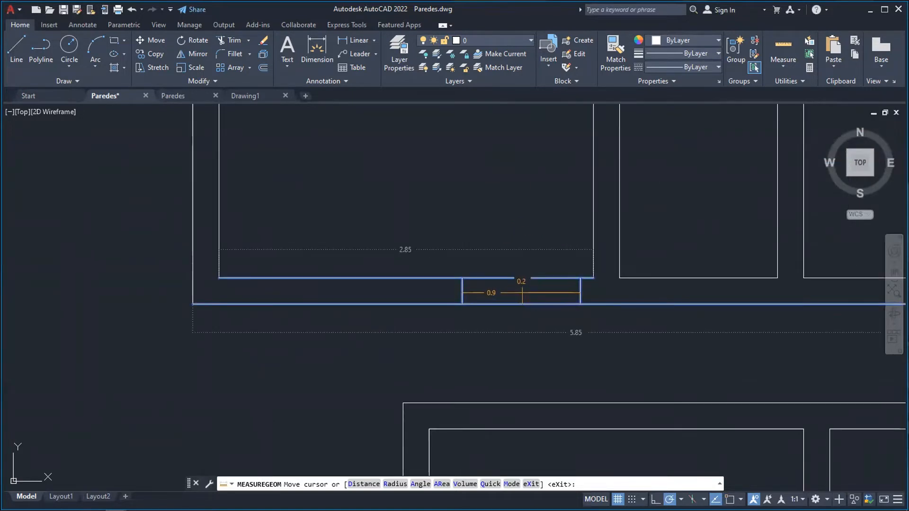
scroll(522, 292, down, 2)
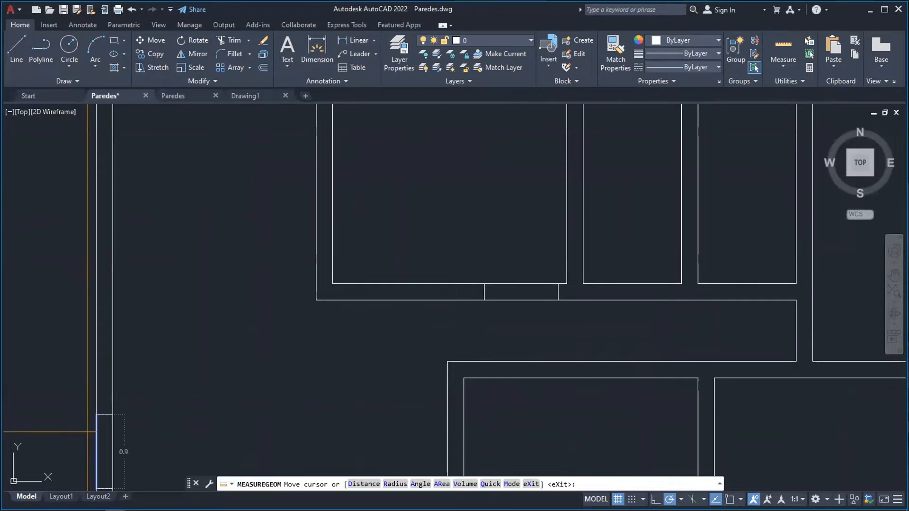
scroll(104, 441, up, 2)
scroll(104, 426, down, 7)
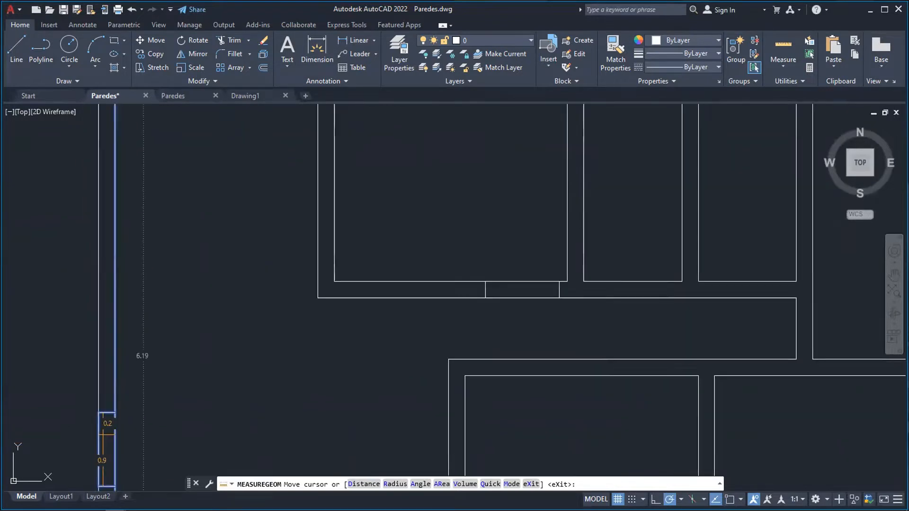
scroll(104, 426, up, 5)
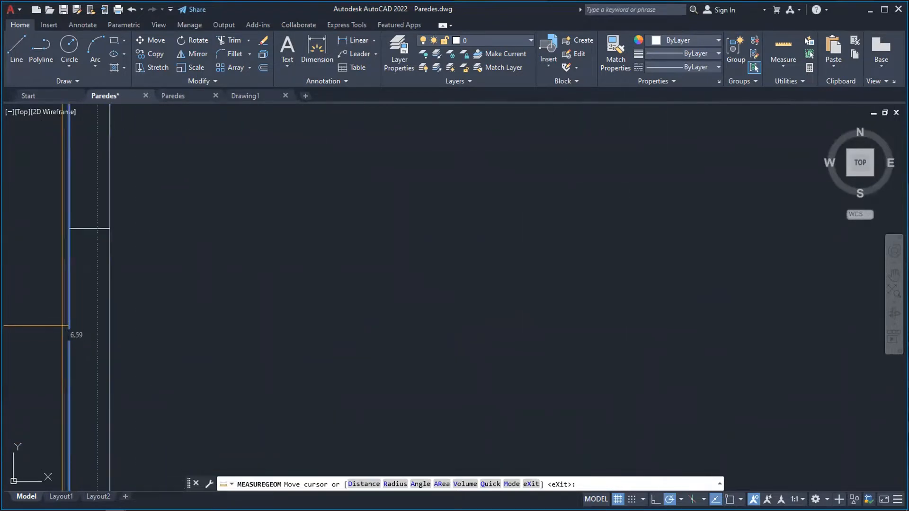
scroll(86, 408, down, 2)
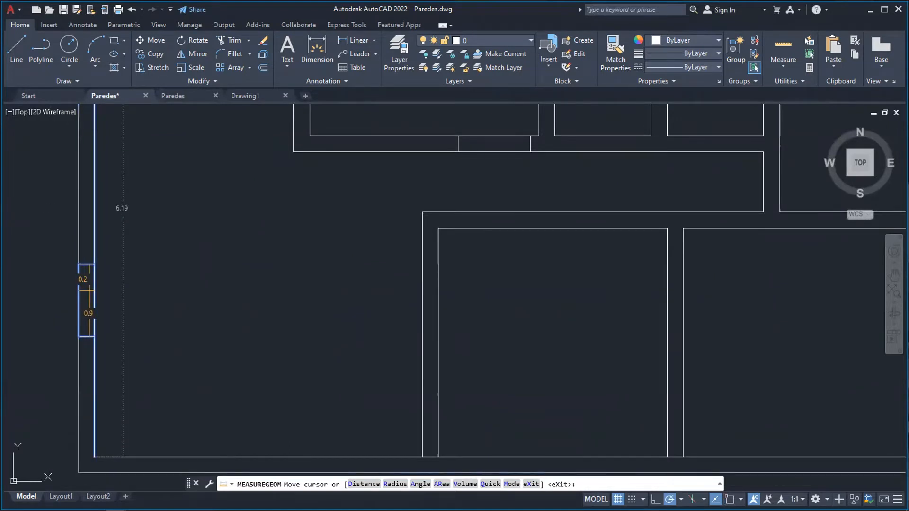
scroll(597, 259, down, 6)
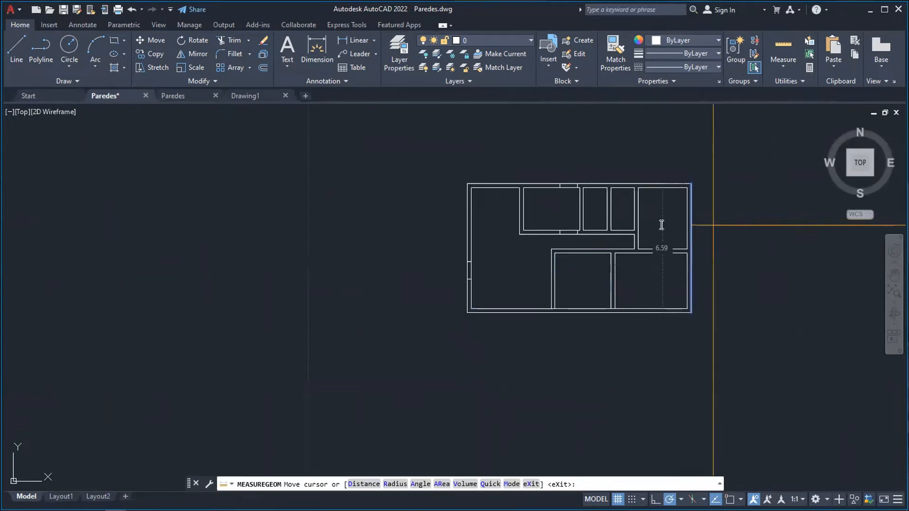
scroll(634, 222, up, 4)
click(892, 277)
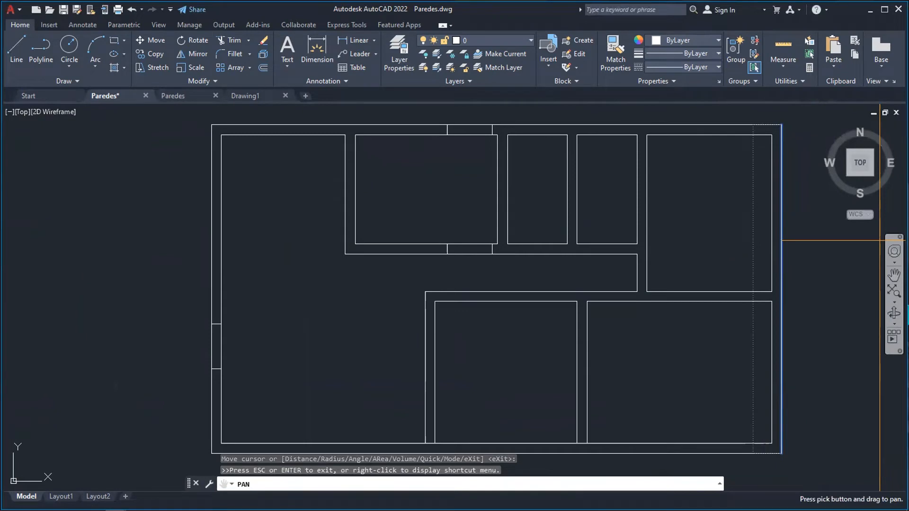
key(Escape)
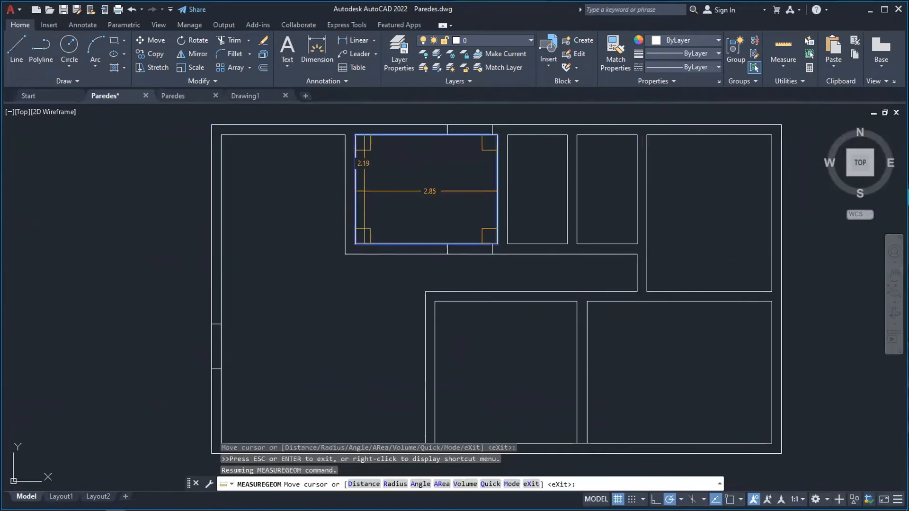
key(Escape)
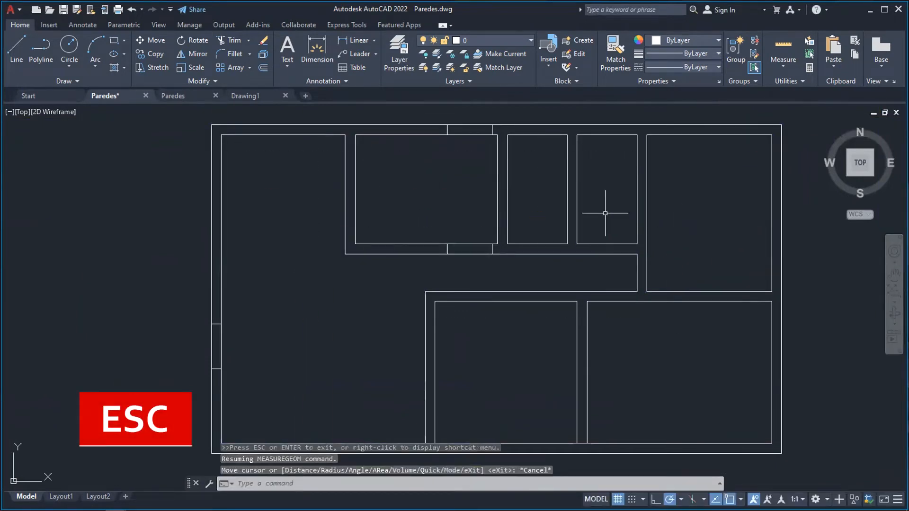
- Draw a line across the lower wall of the first narrow room, starting 0.1 left of its inner lower-right corner
scroll(540, 157, up, 4)
scroll(592, 178, down, 2)
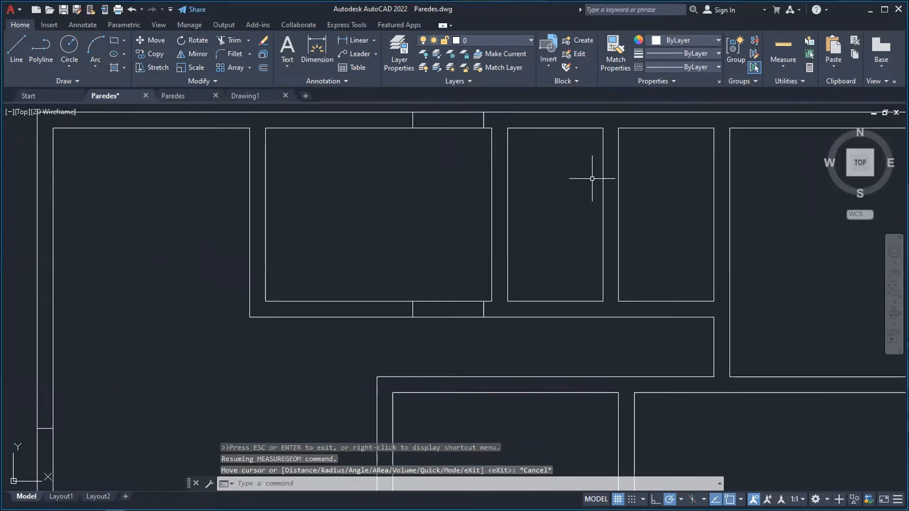
click(893, 275)
drag(639, 223, 418, 230)
scroll(290, 189, up, 2)
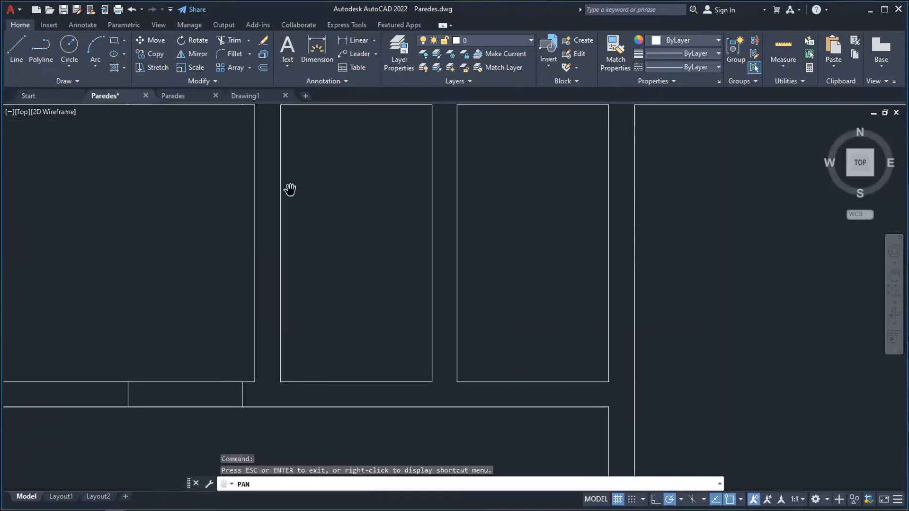
scroll(338, 193, down, 2)
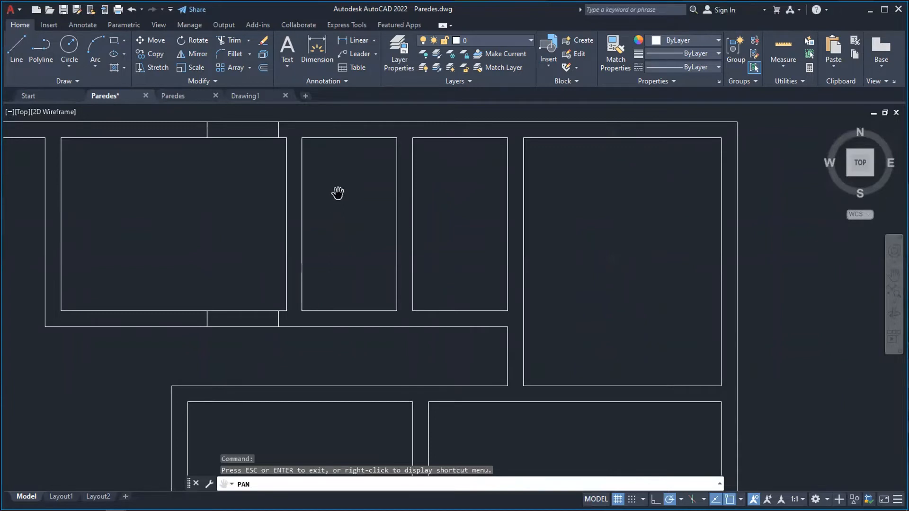
drag(473, 184, 446, 197)
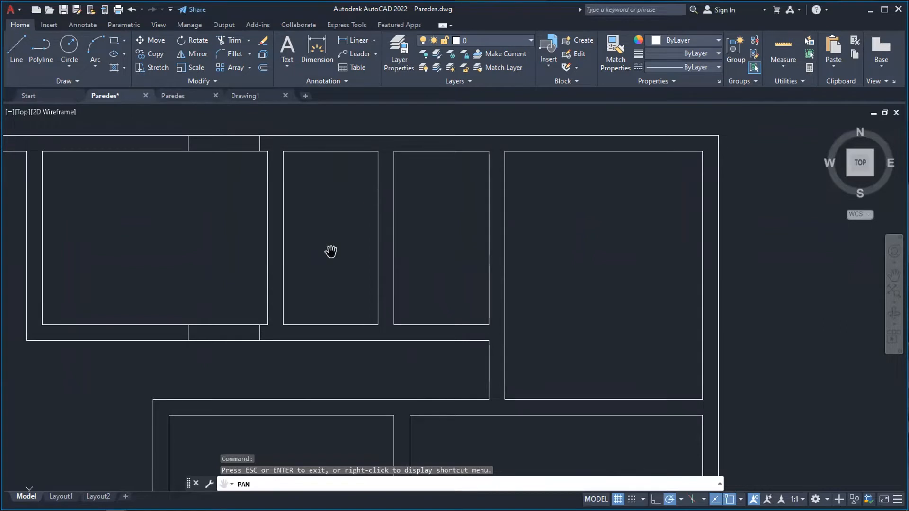
drag(353, 295, 356, 269)
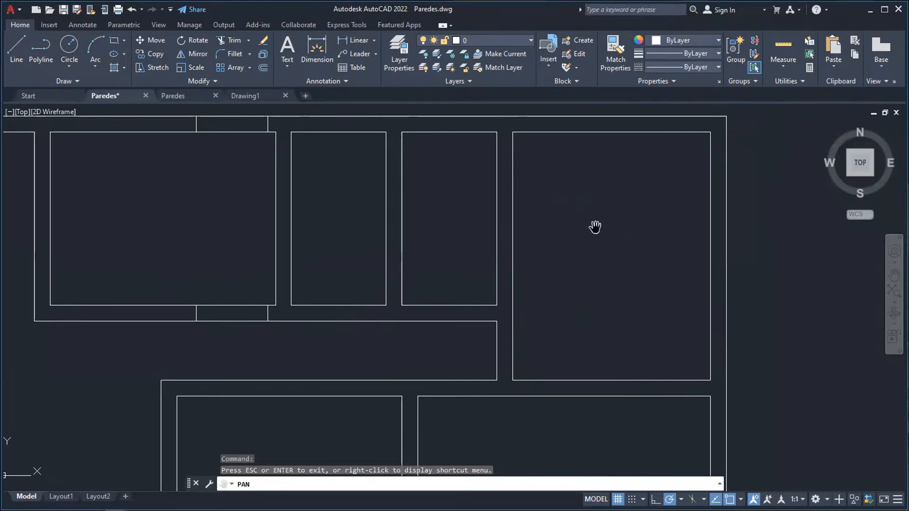
drag(318, 290, 333, 258)
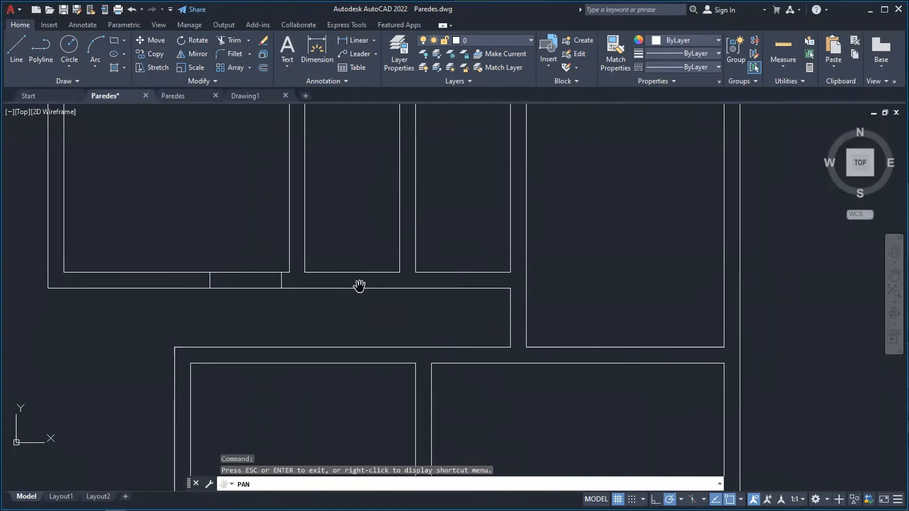
scroll(388, 284, up, 2)
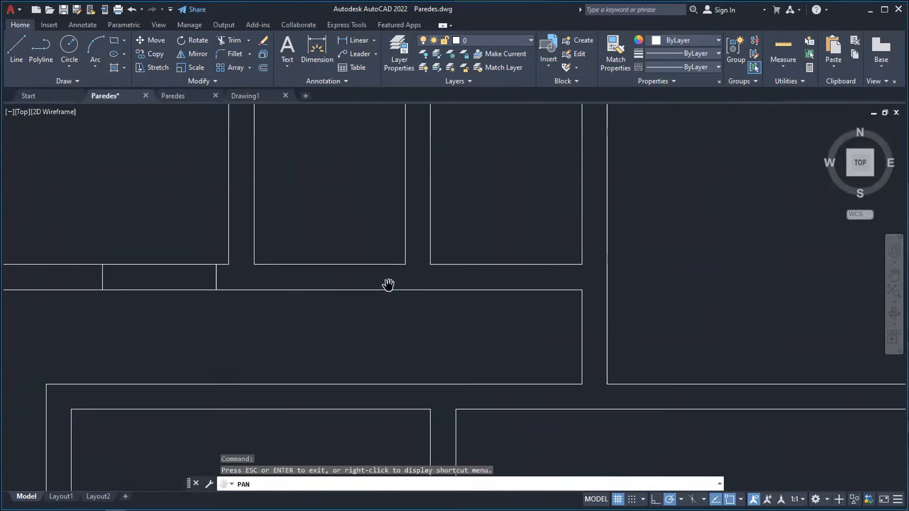
click(11, 56)
scroll(400, 261, up, 5)
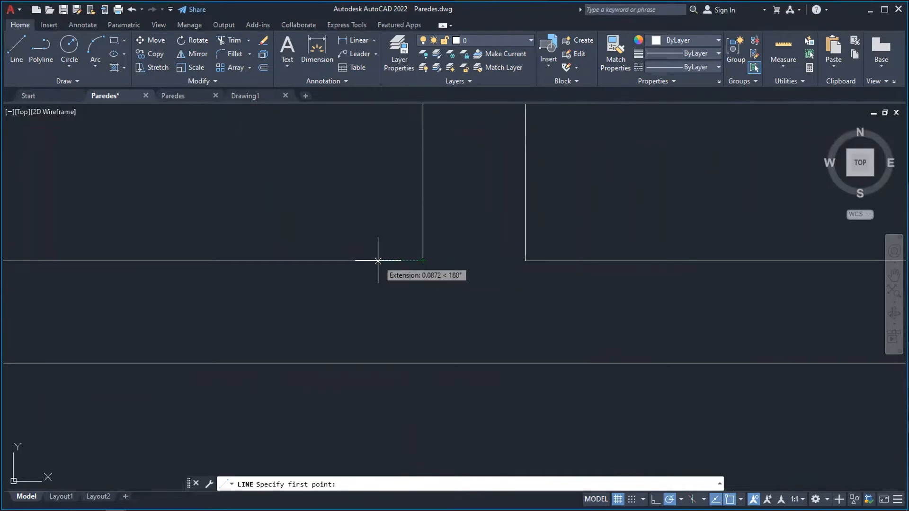
text(0.1)
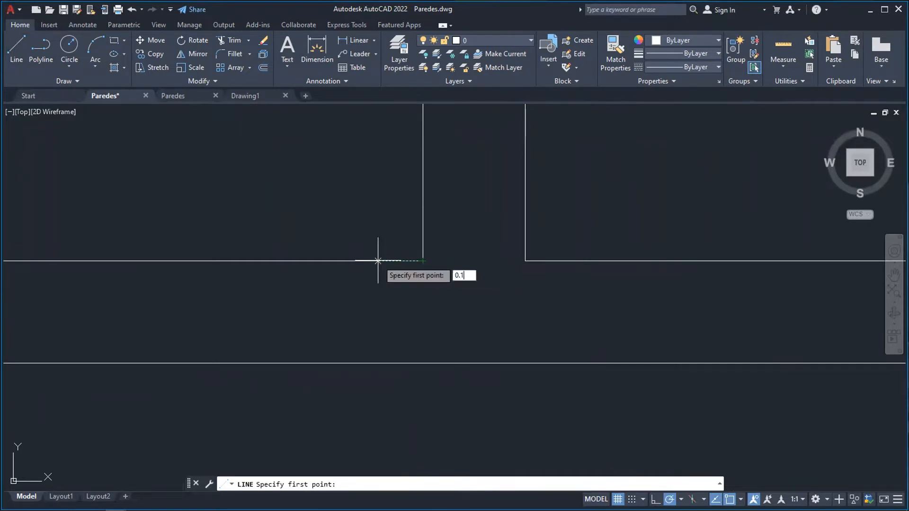
key(Return)
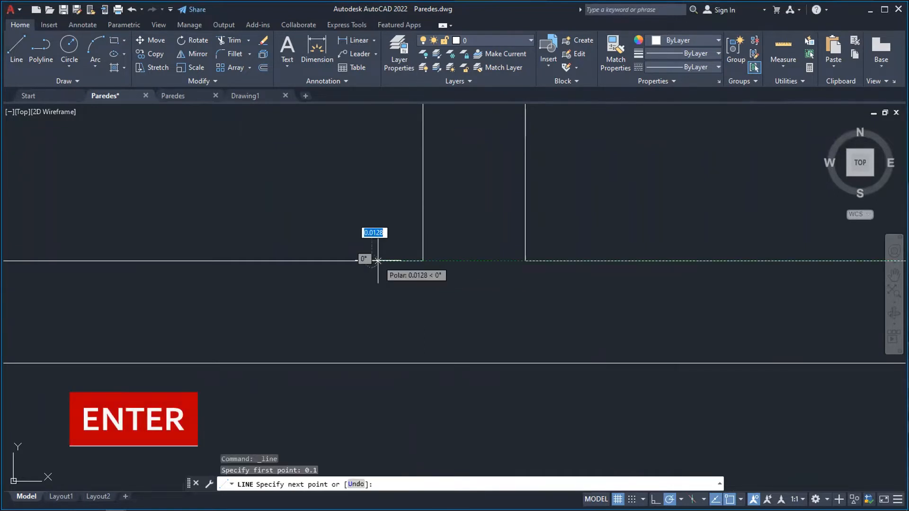
click(371, 363)
key(Escape)
scroll(290, 306, down, 4)
- Draw a second line across the first narrow room's lower wall, 0.9 to the left of its first jamb line
click(16, 47)
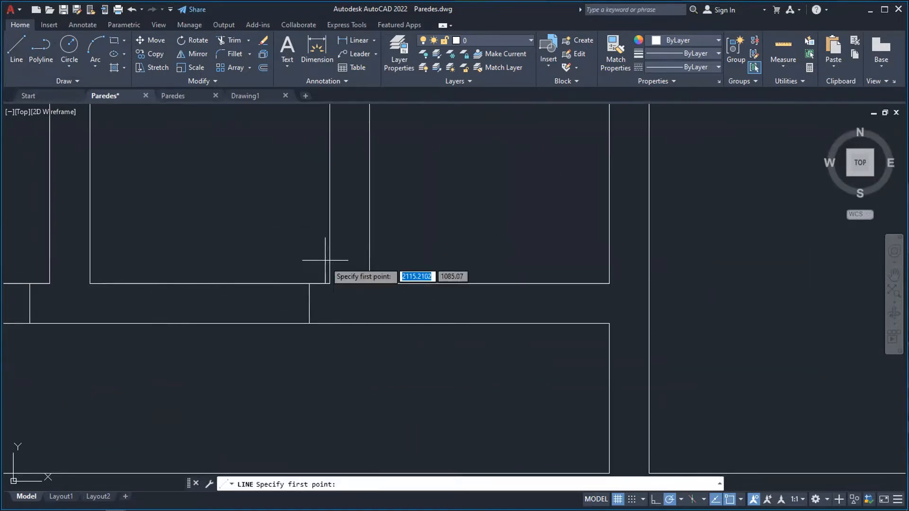
mouse_move(309, 283)
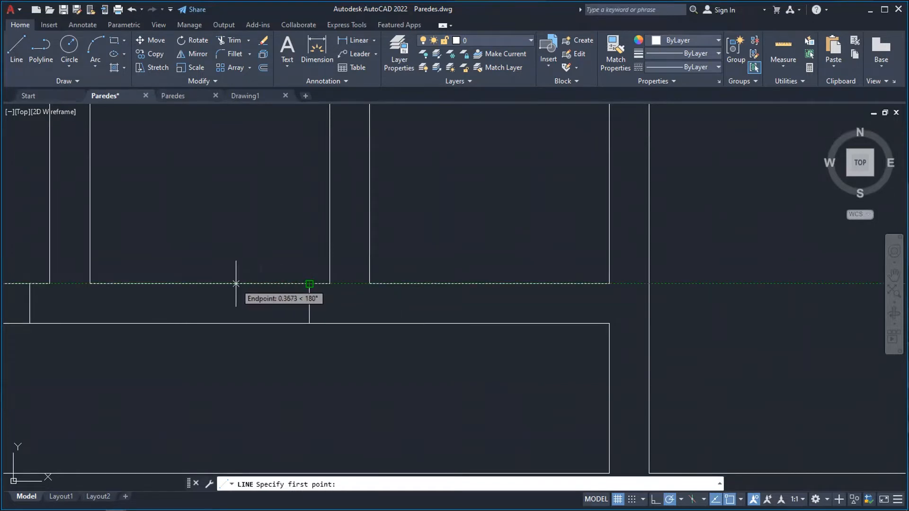
text(0.9)
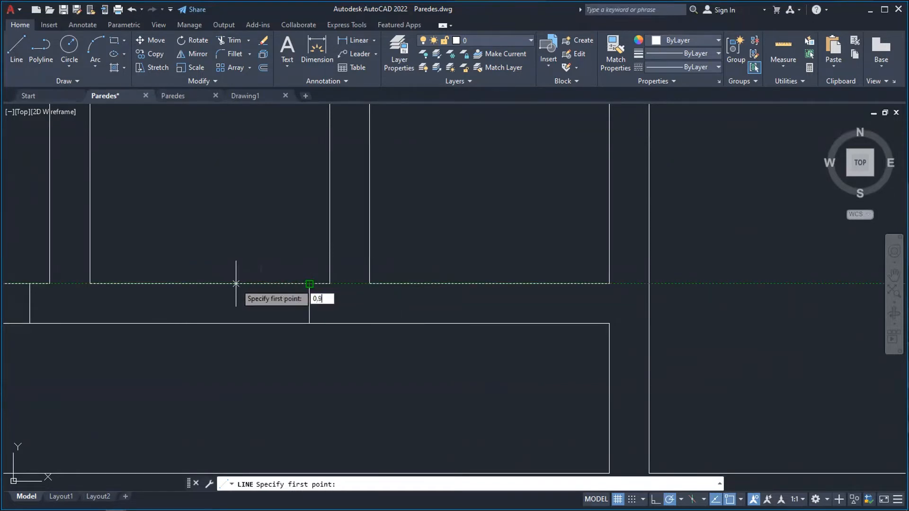
key(Return)
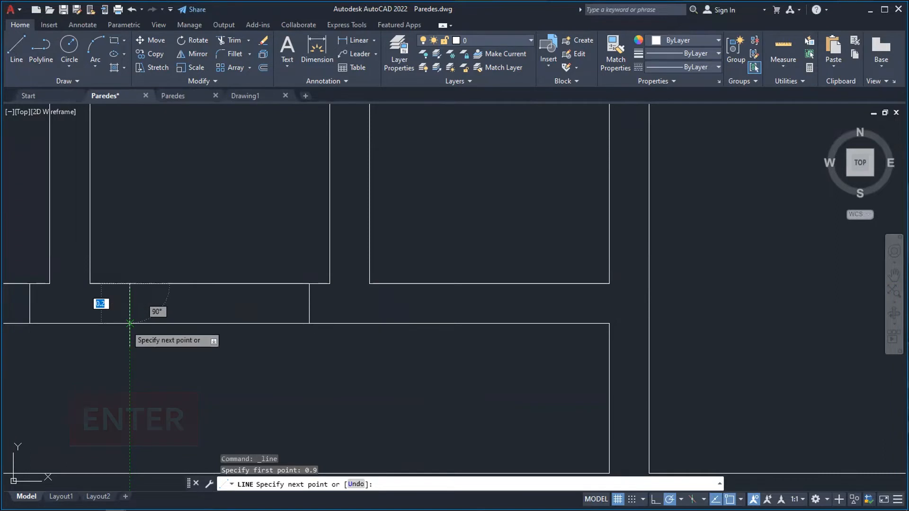
click(130, 324)
key(Escape)
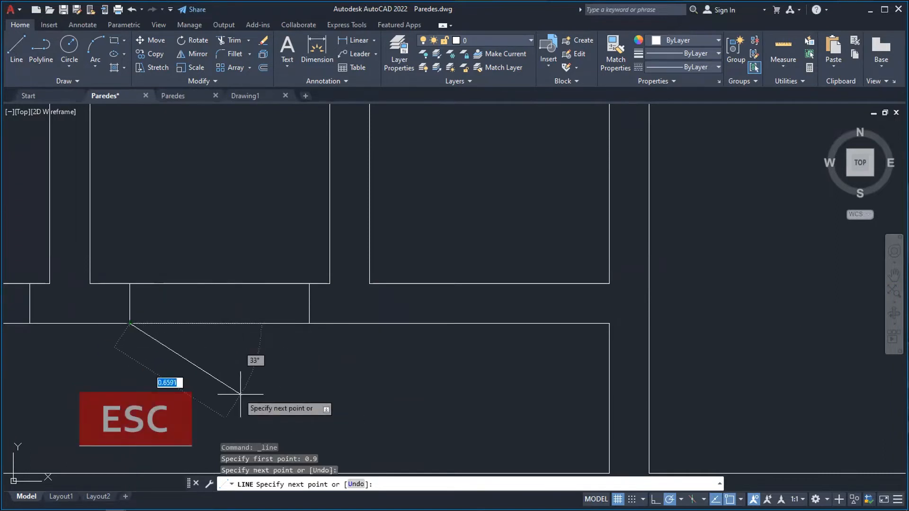
- Draw a line across the second narrow room's right wall, starting 0.1 above its inner lower-right corner and ending on the wall's opposite face
scroll(281, 299, down, 4)
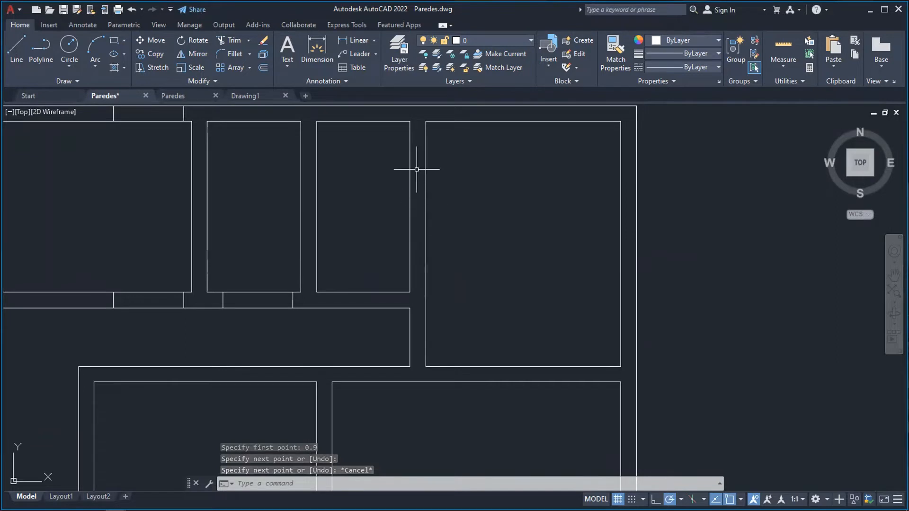
click(895, 274)
drag(542, 238, 394, 238)
drag(252, 195, 295, 213)
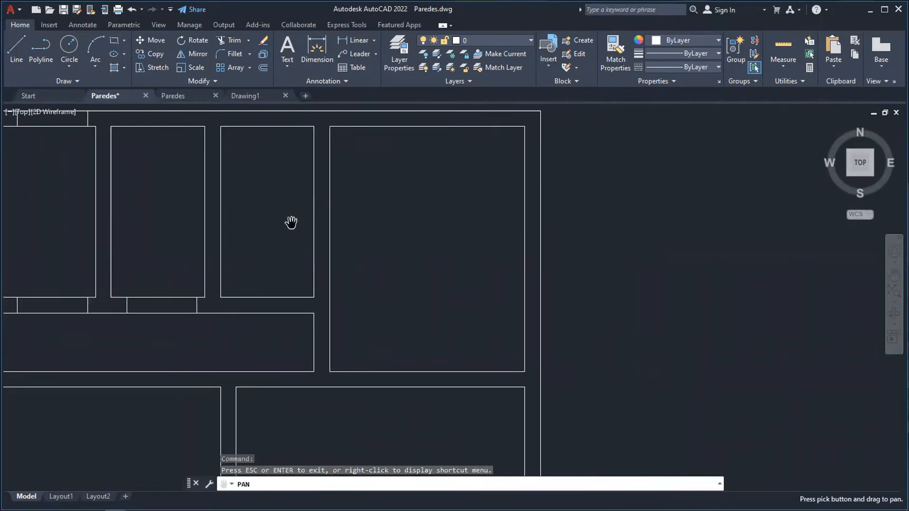
scroll(287, 271, up, 2)
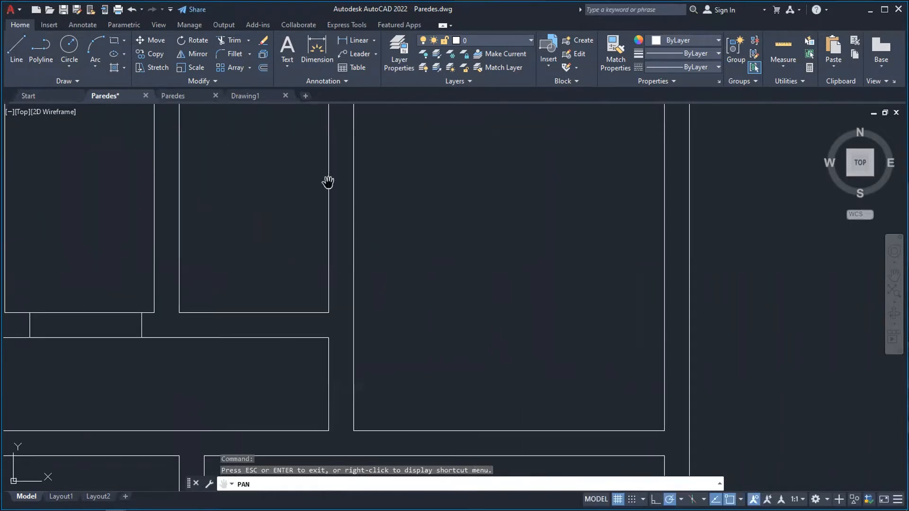
click(19, 45)
scroll(311, 311, up, 2)
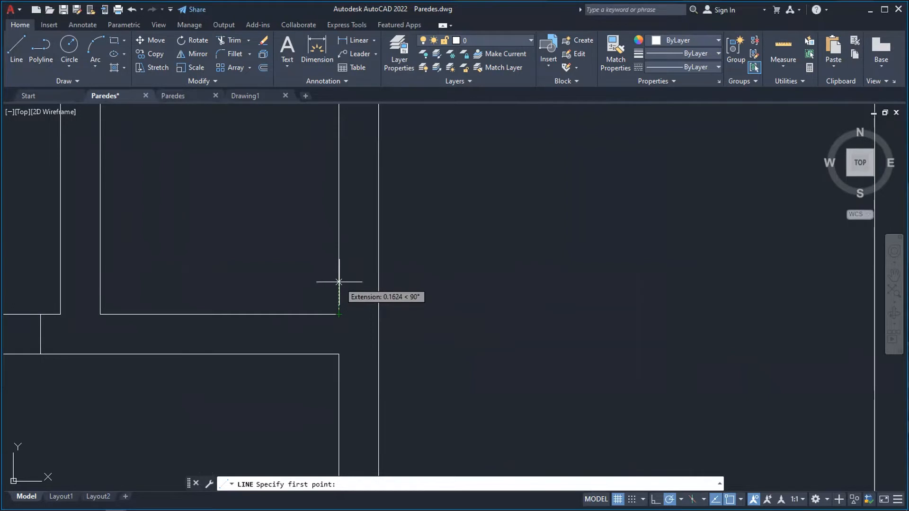
text(0.1)
key(Return)
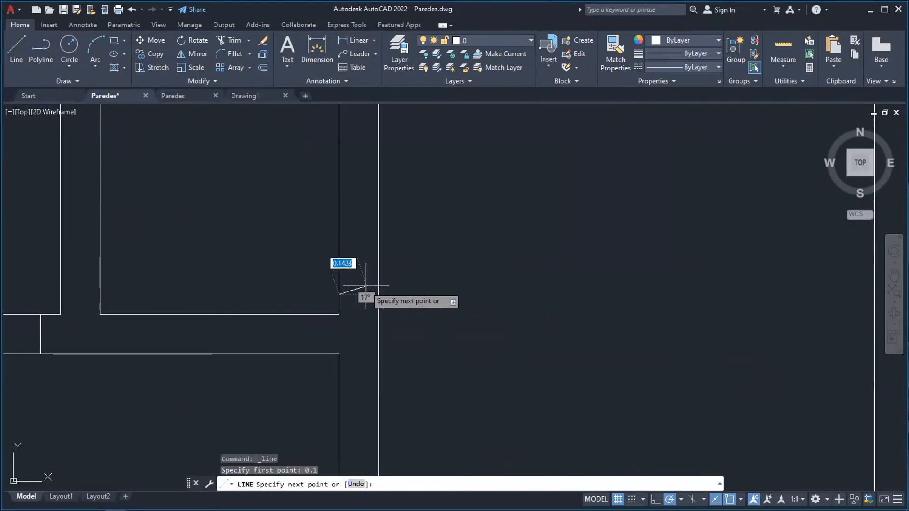
click(378, 294)
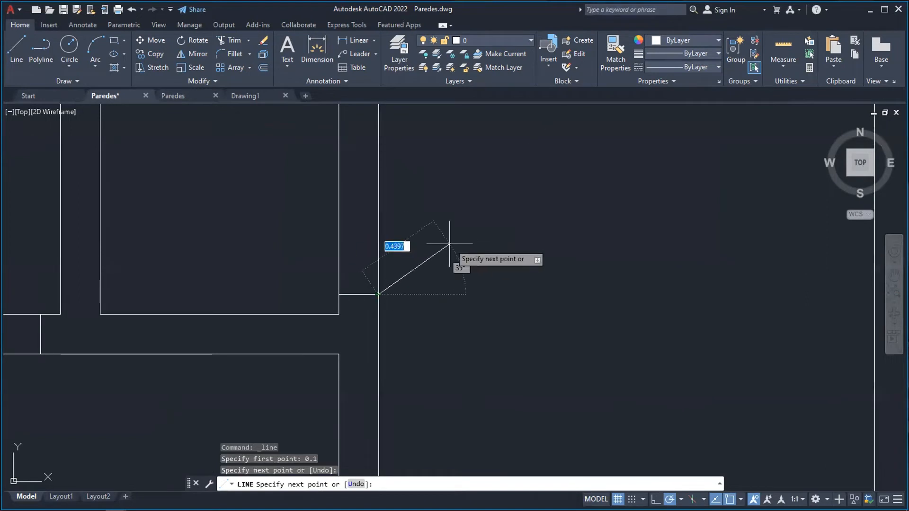
key(Escape)
- Draw a second line across the second narrow room's right wall, 0.9 above the first jamb line
click(17, 52)
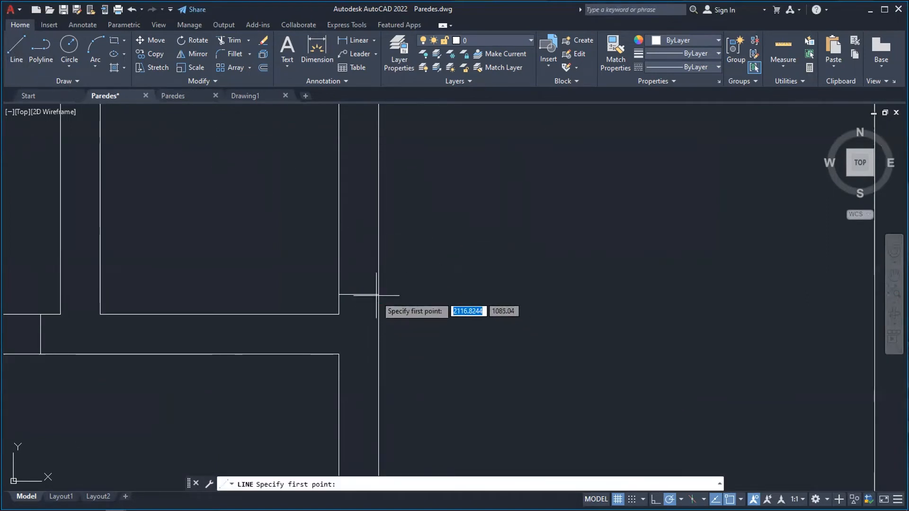
text(0.9)
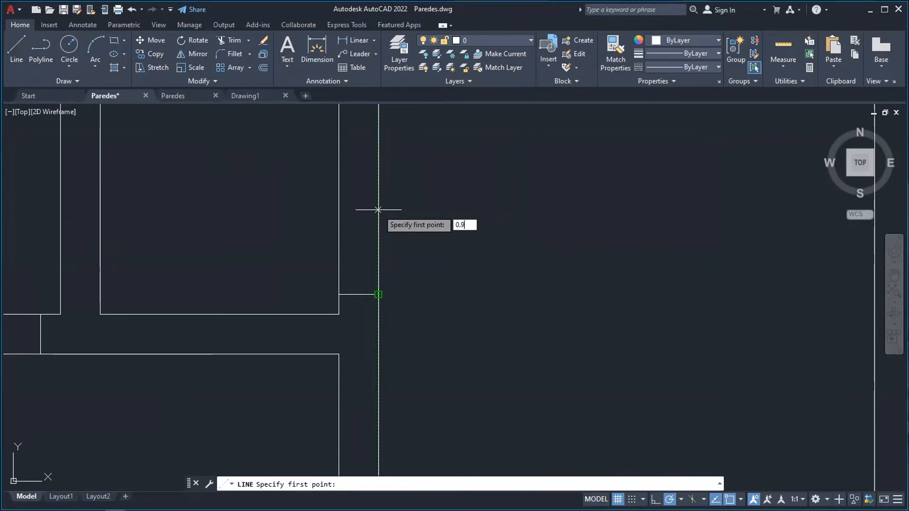
key(Return)
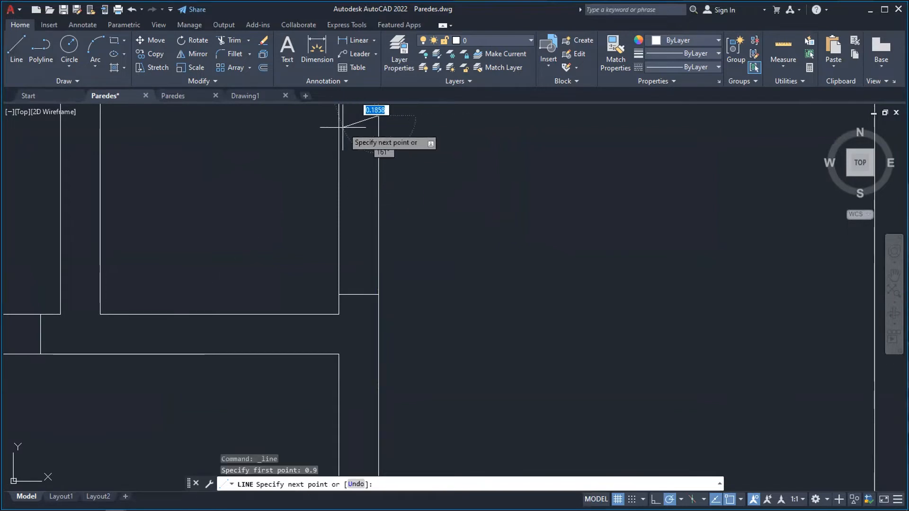
key(Escape)
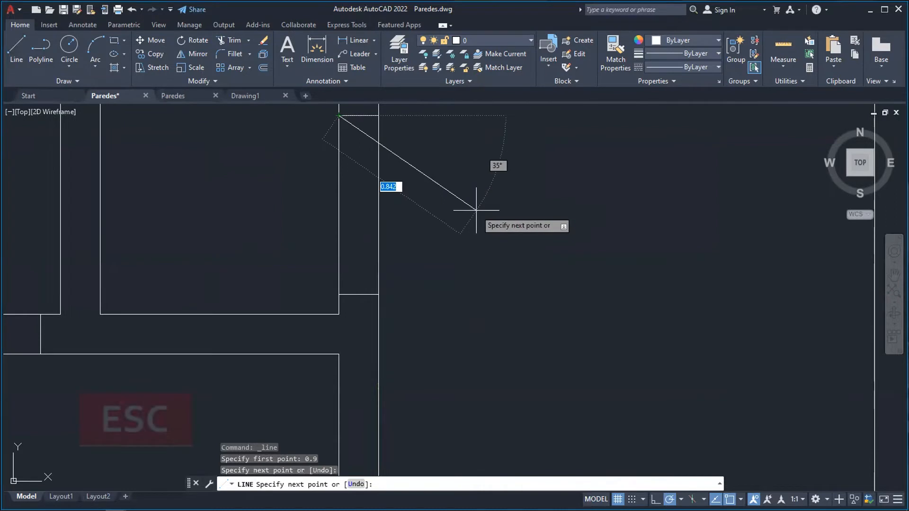
- Draw a line across the upper wall of the lower-left bedroom below the corridor, starting 0.1 left of its inner upper-right corner
scroll(443, 239, down, 3)
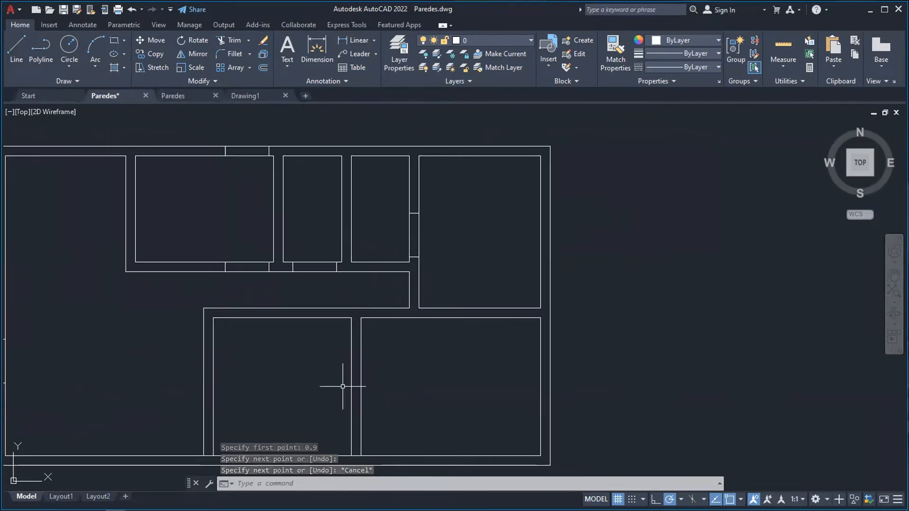
click(894, 276)
drag(426, 382, 353, 279)
scroll(353, 279, up, 2)
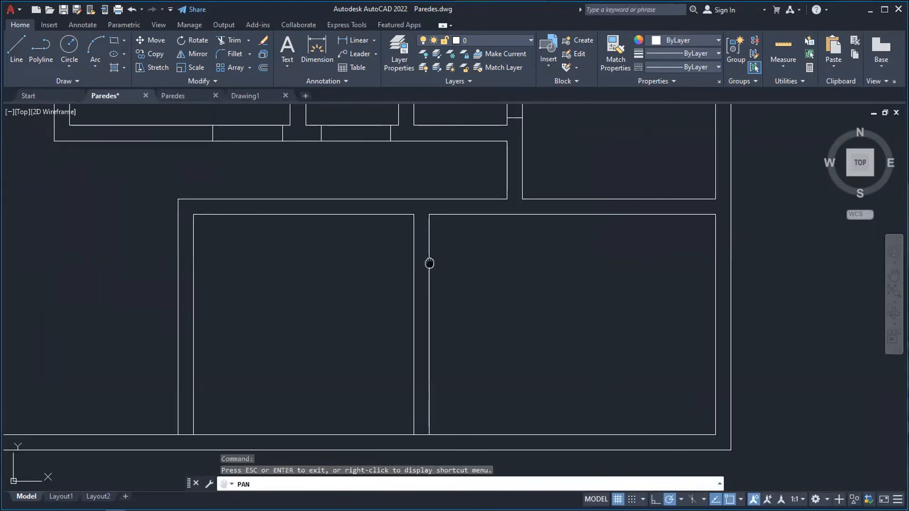
drag(429, 263, 401, 300)
click(18, 45)
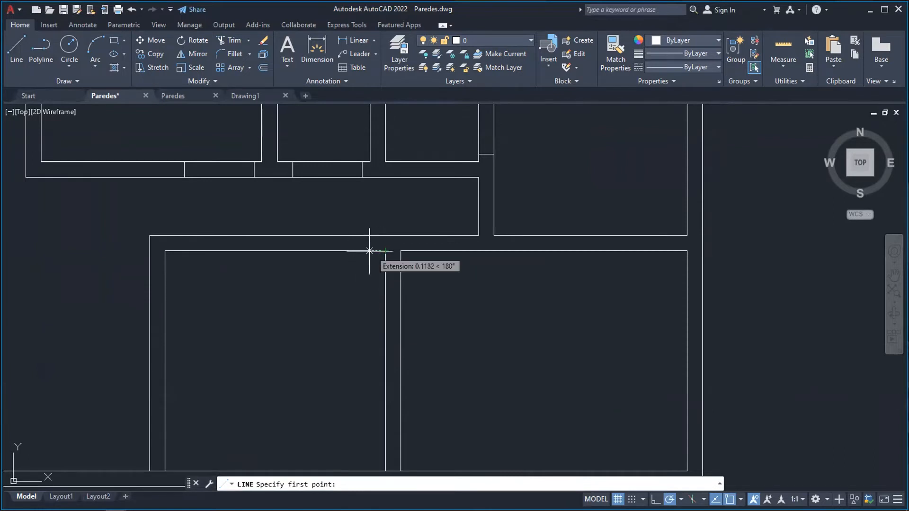
text(0.1)
key(Return)
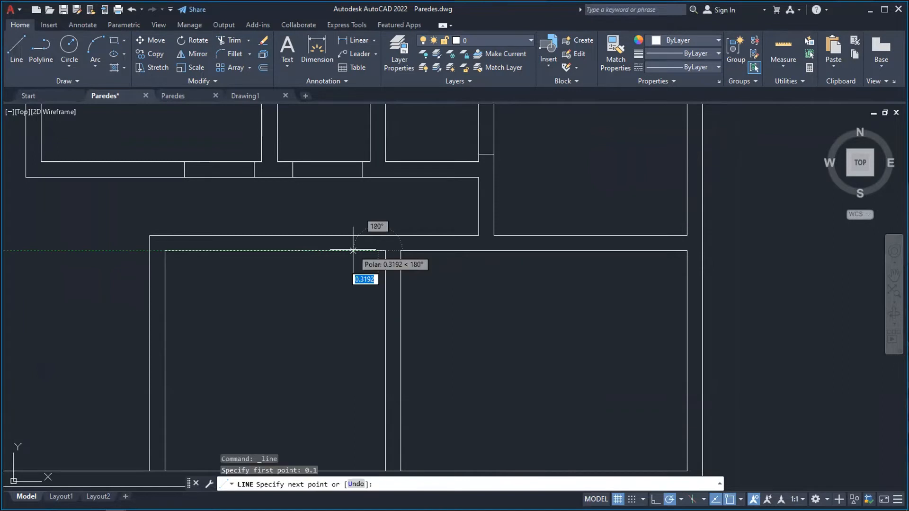
click(377, 236)
key(Escape)
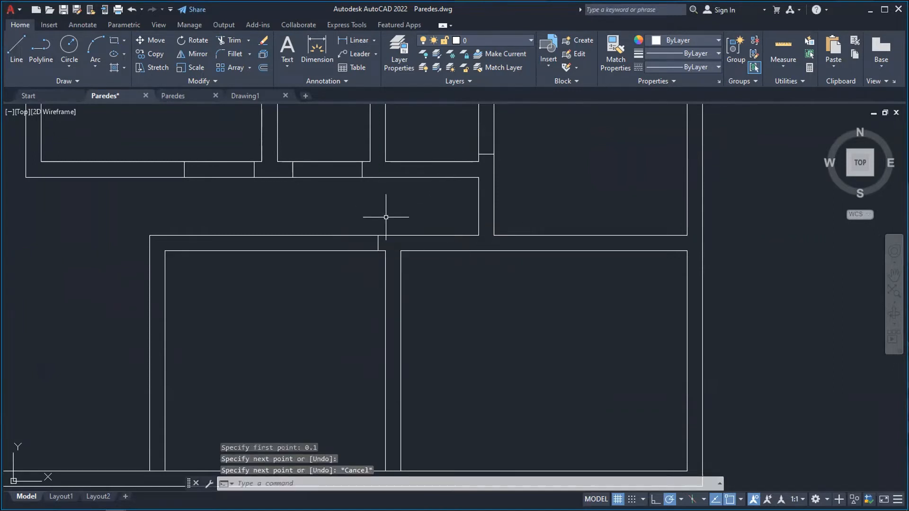
- Draw a second line across that lower room's upper wall, 0.9 to the left of its first jamb line
scroll(332, 243, up, 4)
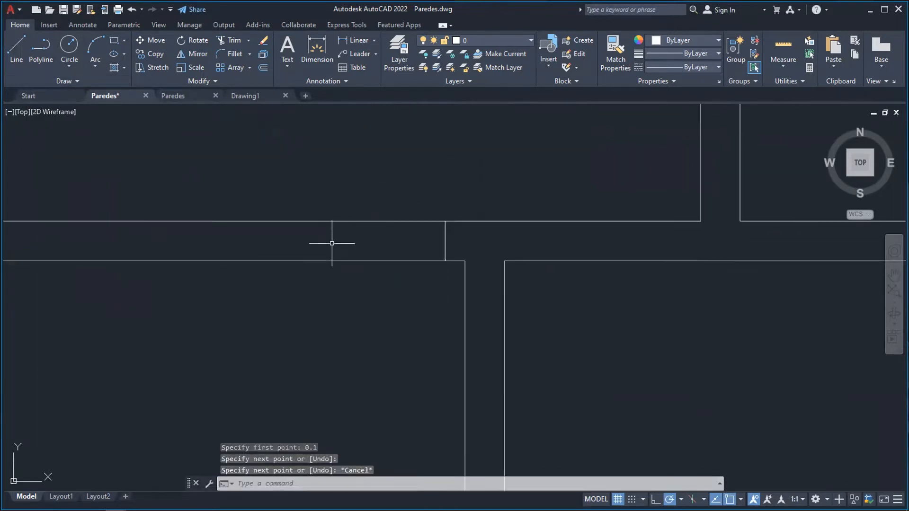
click(18, 55)
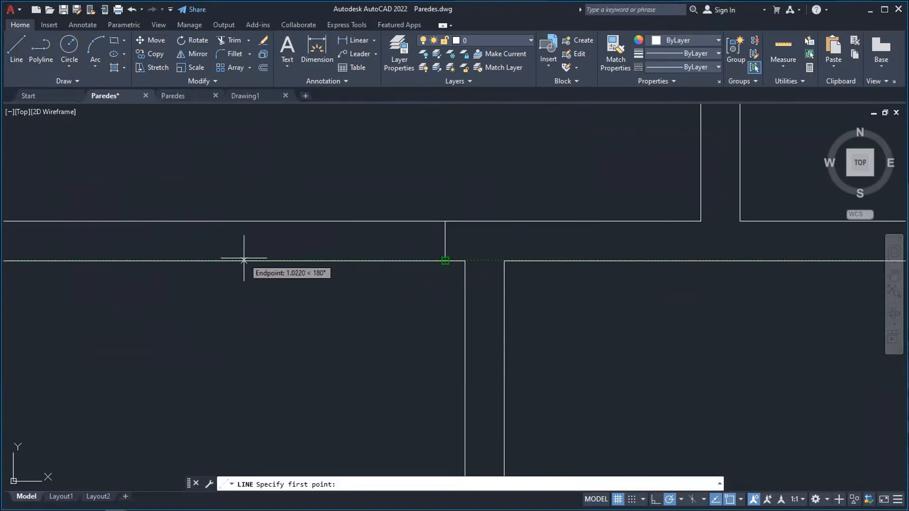
text(0)
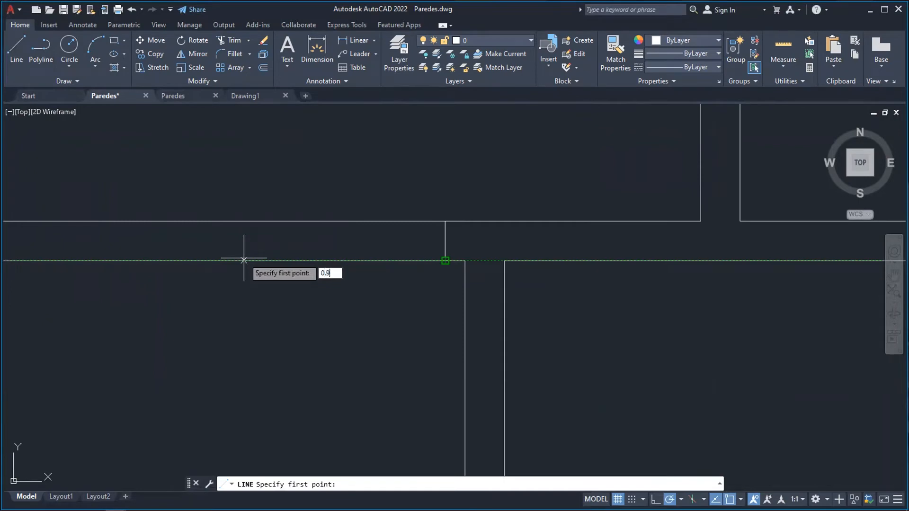
text(.9)
key(Return)
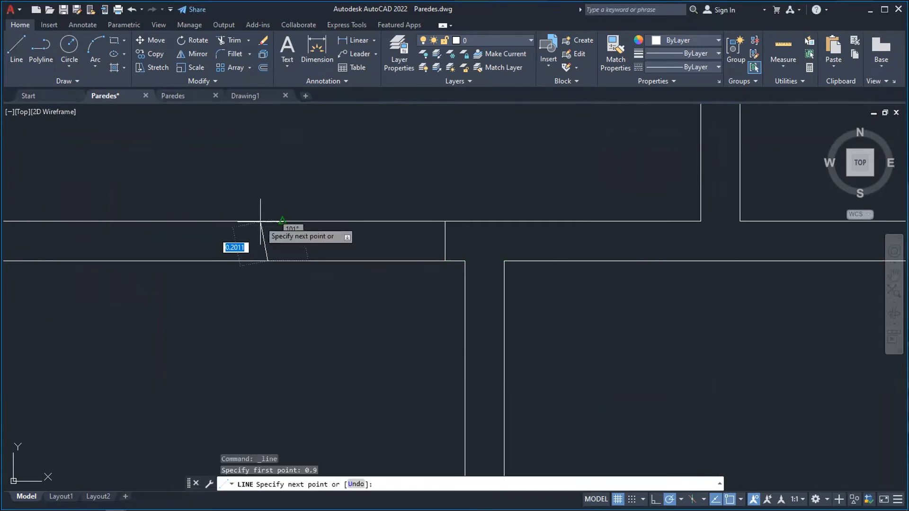
key(Escape)
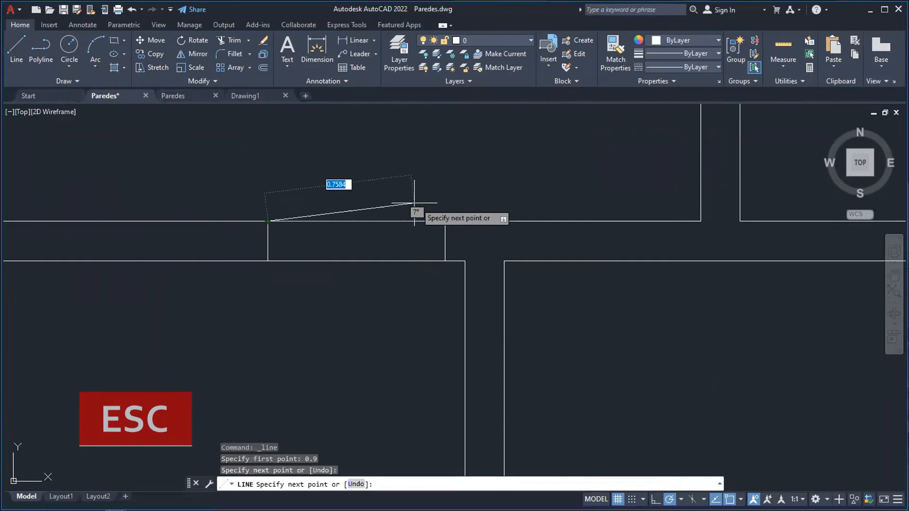
- Draw a line across the lower-right room's upper wall, starting 0.025 right of its inner upper-left corner and ending on the corridor face
scroll(567, 283, down, 2)
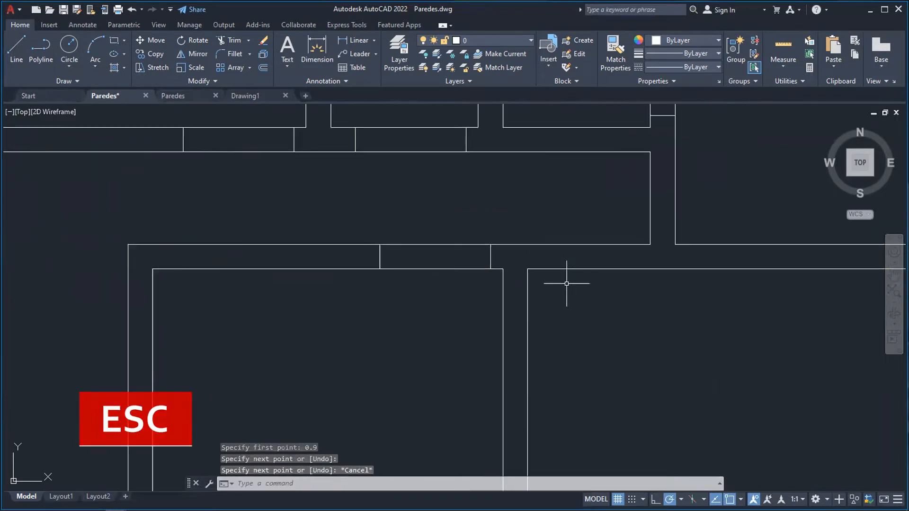
click(894, 276)
drag(676, 321, 501, 315)
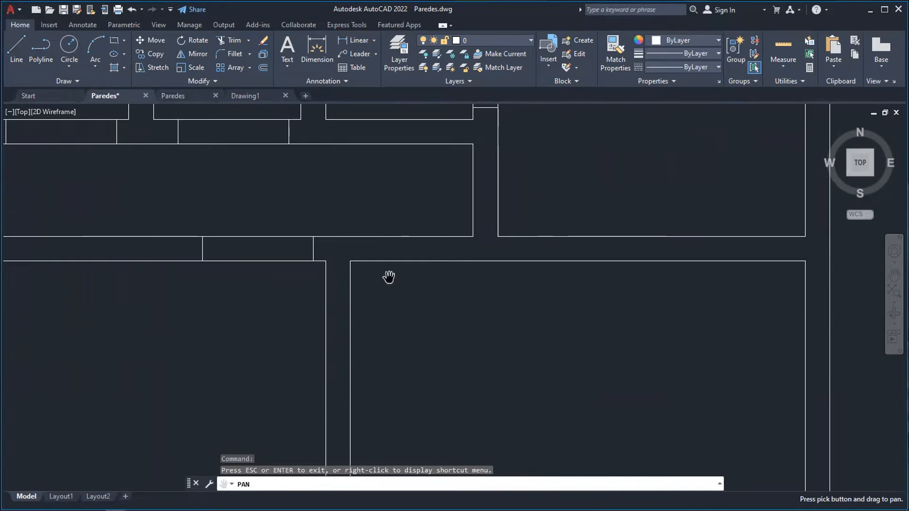
scroll(389, 277, up, 4)
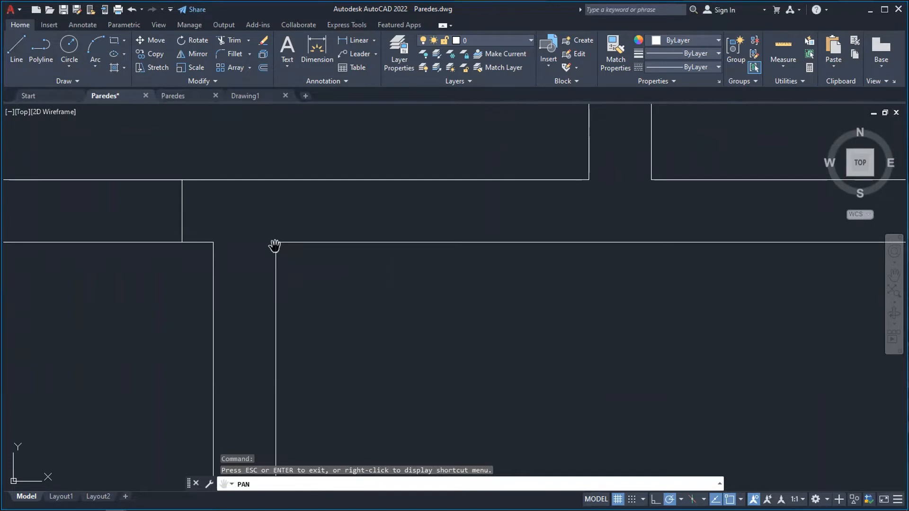
click(15, 48)
scroll(258, 212, up, 2)
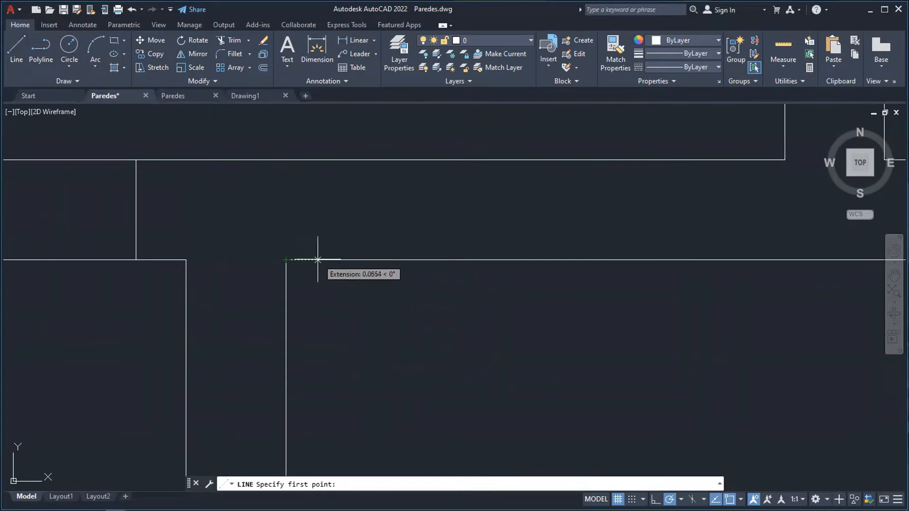
text(0)
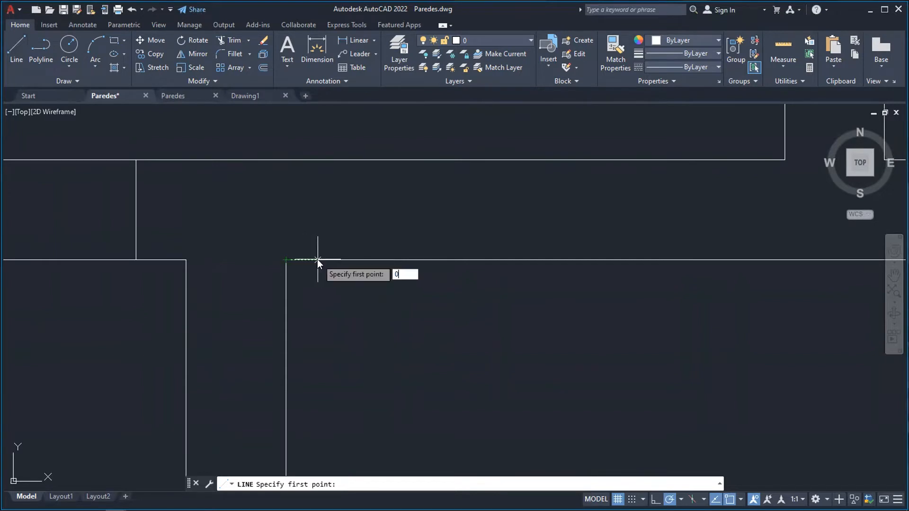
text(.025)
key(Return)
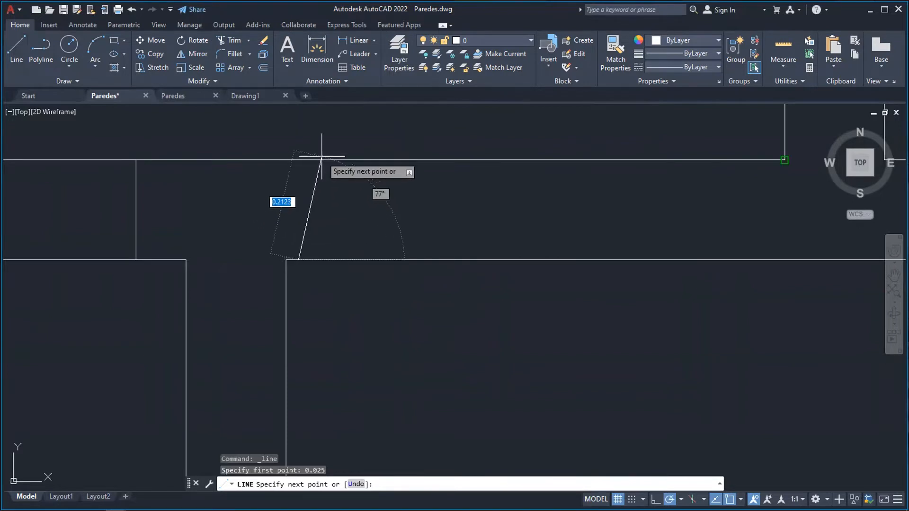
click(298, 160)
key(Escape)
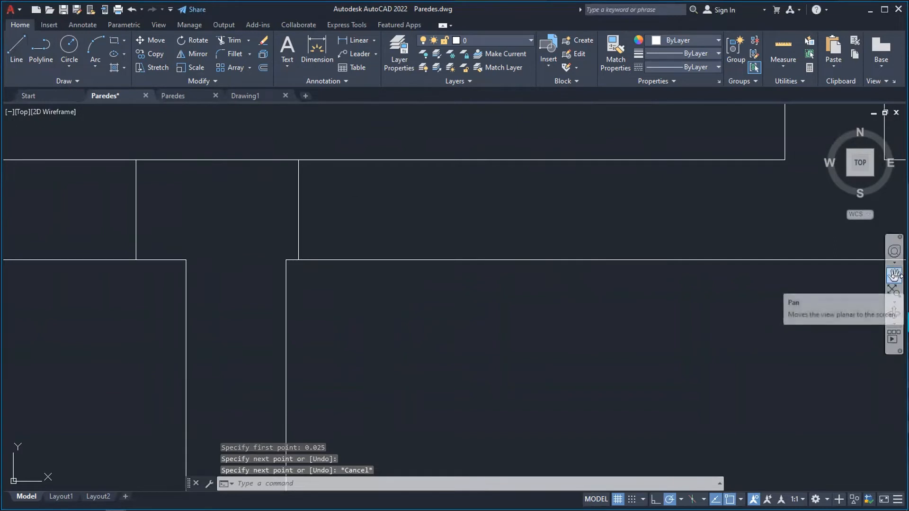
- Draw a second line across the lower-right room's upper wall, 0.9 to the right of its first jamb line
click(894, 275)
drag(776, 268, 615, 291)
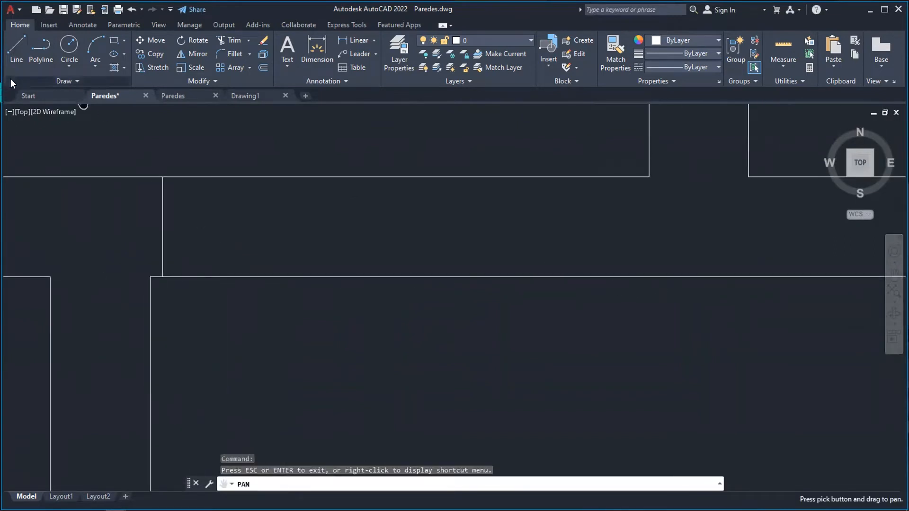
click(17, 53)
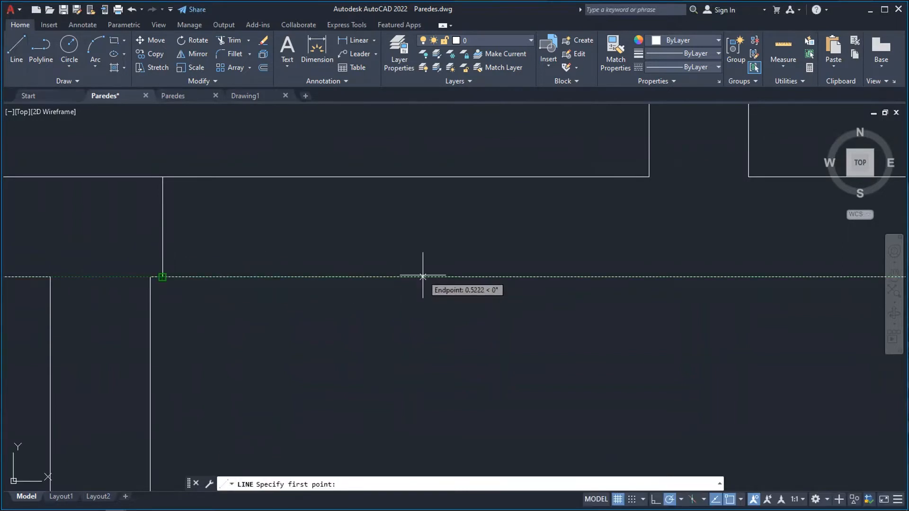
text(0.9)
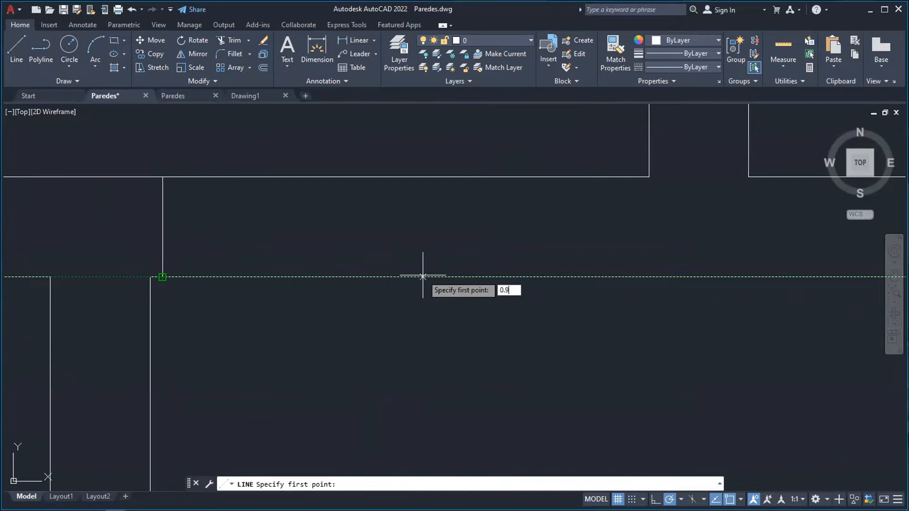
key(Return)
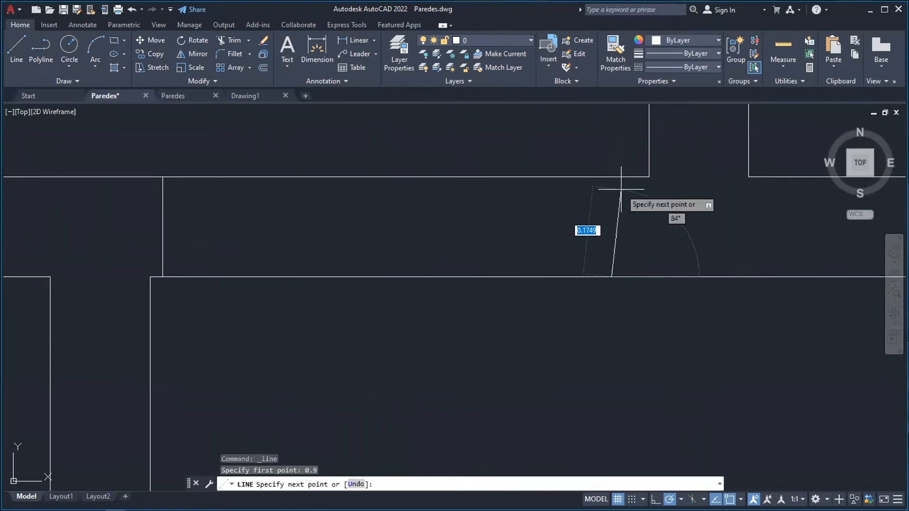
click(610, 179)
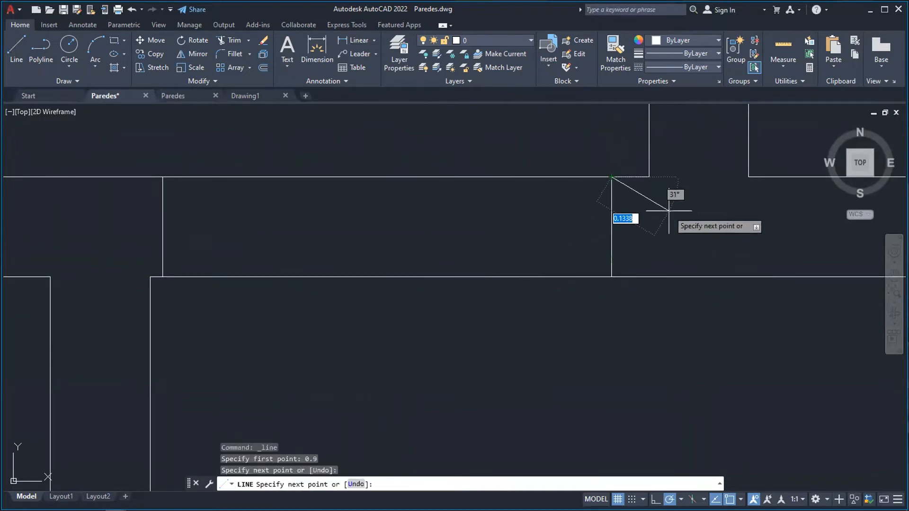
key(Escape)
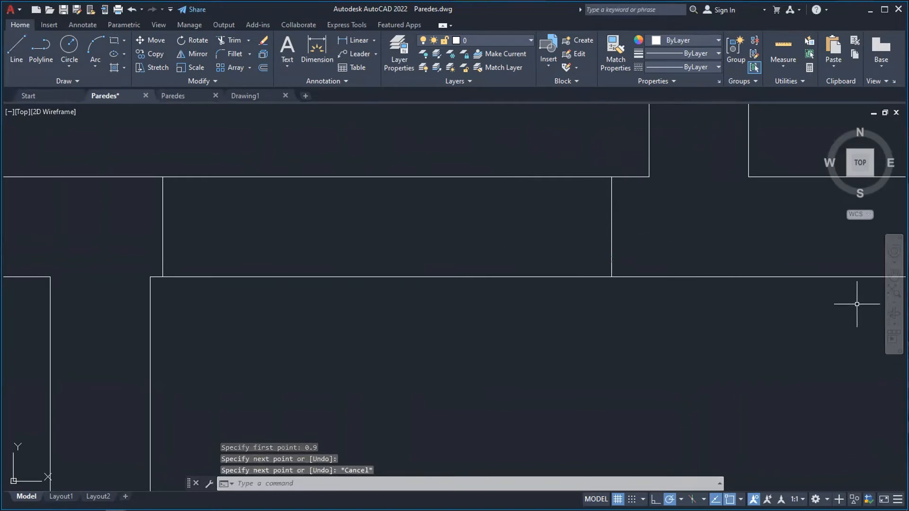
- Draw a line across the wall at the corridor's right end, starting 0.025 above the upper-right room's inner lower-left corner
click(894, 275)
mouse_move(809, 281)
mouse_down()
mouse_move(631, 315)
mouse_move(469, 323)
mouse_move(369, 341)
mouse_up()
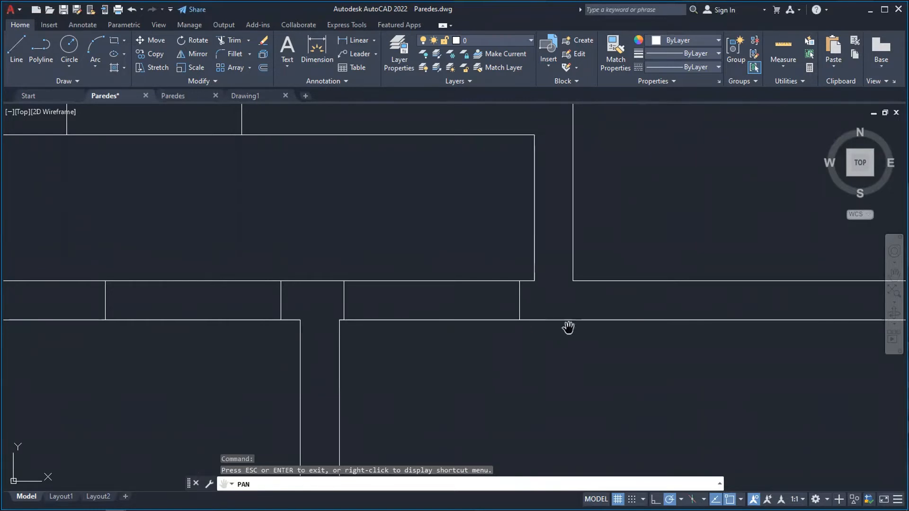
drag(643, 251, 536, 284)
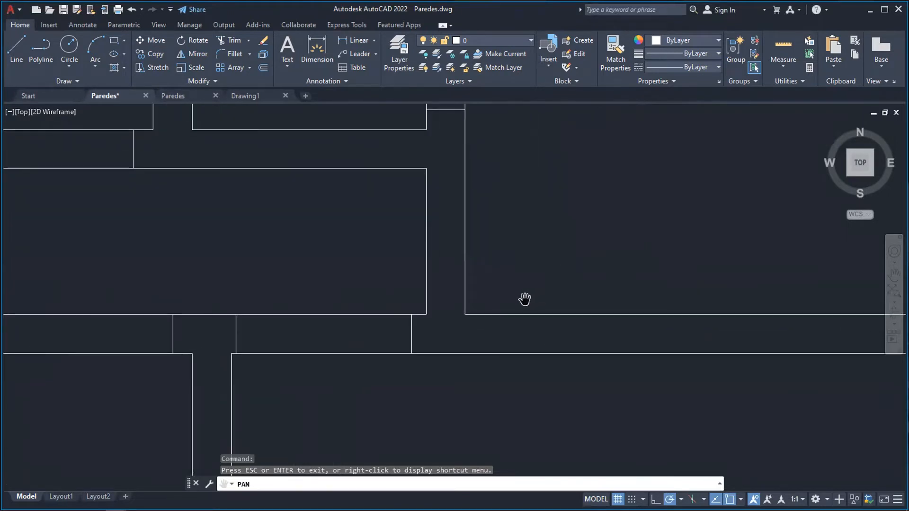
scroll(464, 305, up, 2)
click(18, 58)
scroll(481, 315, up, 2)
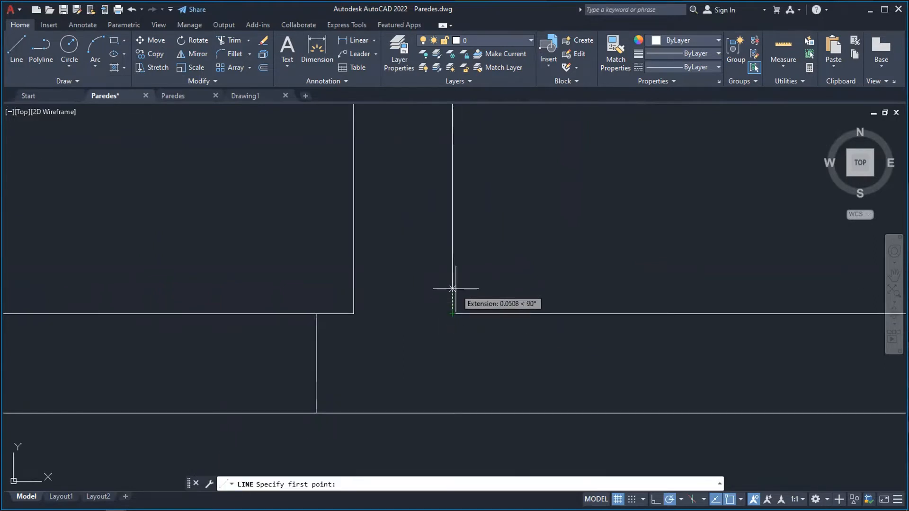
text(0.)
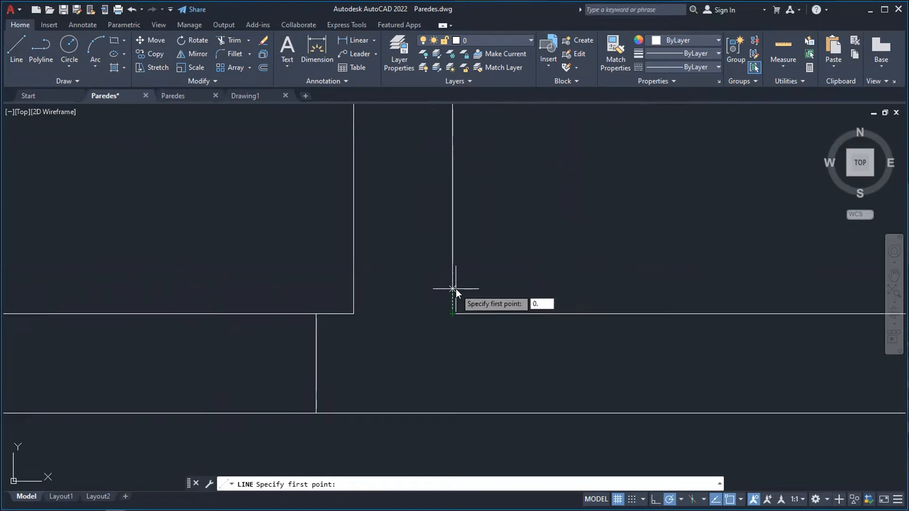
text(025)
key(Return)
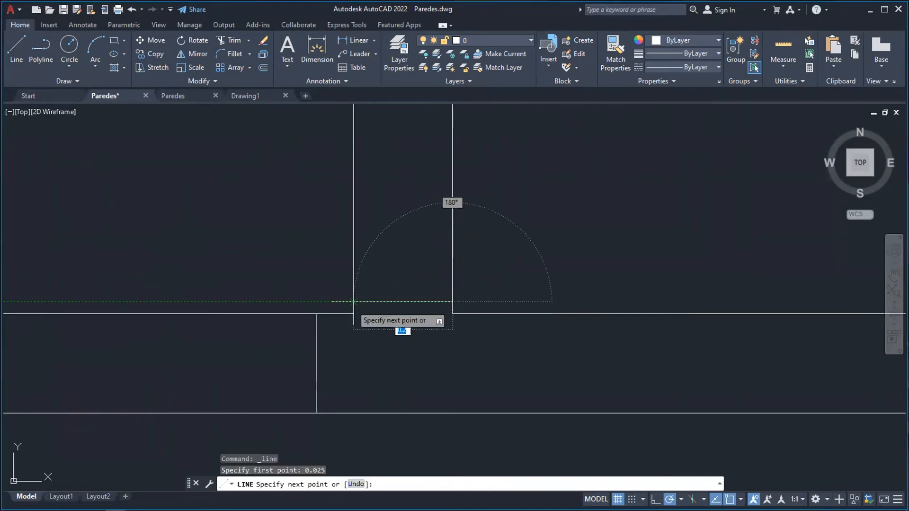
click(354, 301)
key(Escape)
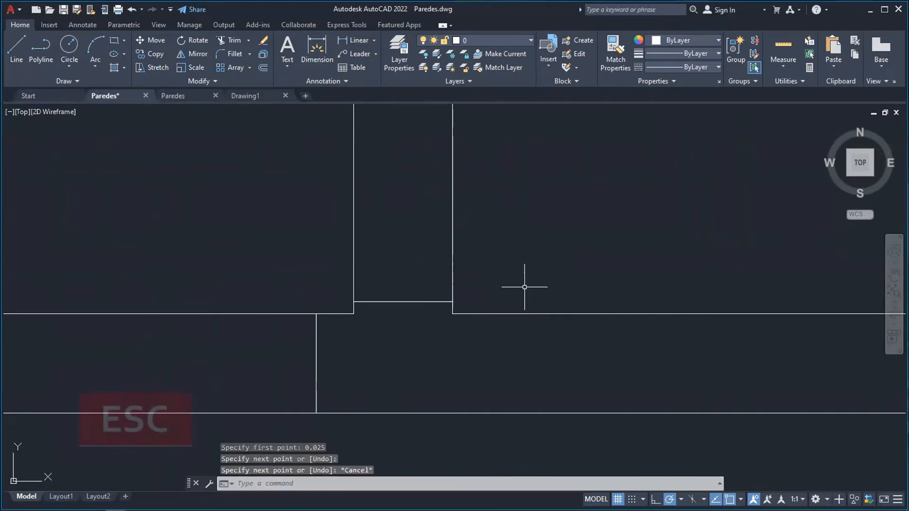
- Draw a second line across the corridor's end wall, 0.7 above its first jamb line
scroll(392, 229, down, 2)
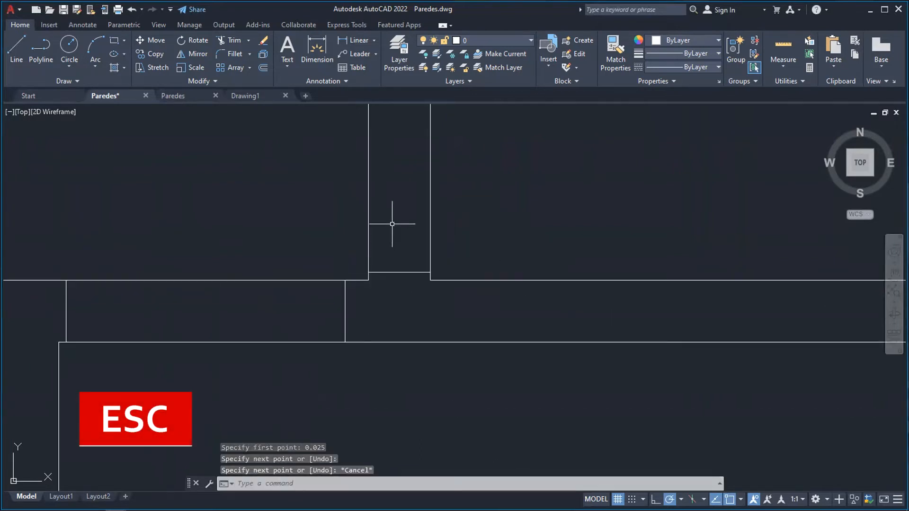
click(894, 274)
mouse_move(512, 219)
mouse_down()
mouse_move(473, 290)
mouse_move(394, 316)
mouse_up()
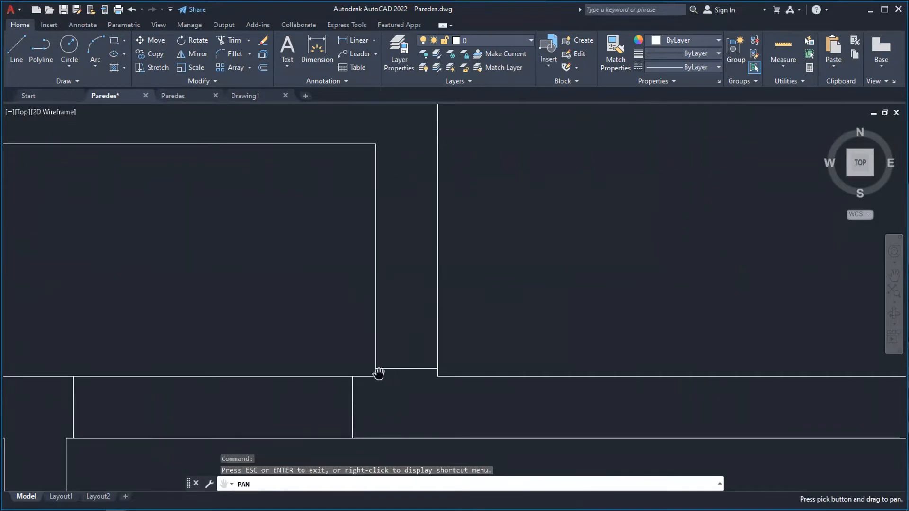
mouse_move(416, 271)
mouse_down()
mouse_move(448, 291)
mouse_move(453, 248)
mouse_up()
drag(451, 178, 448, 203)
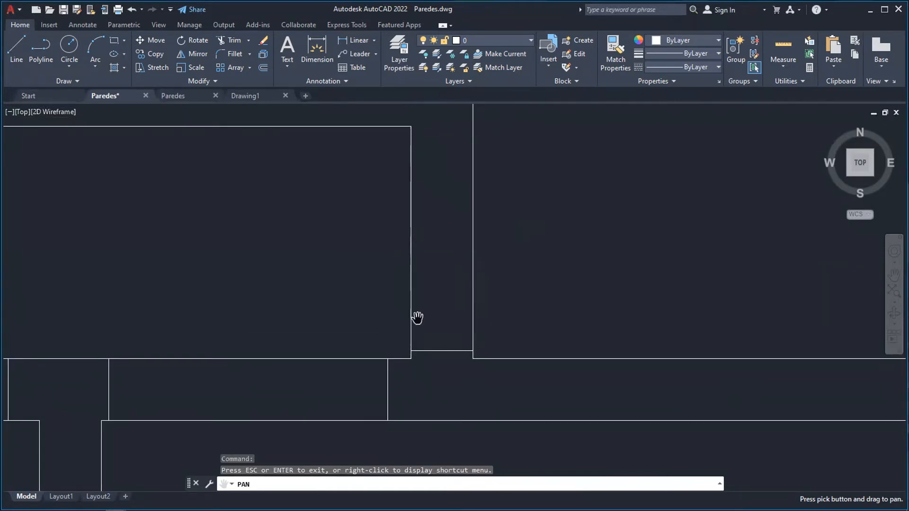
click(17, 47)
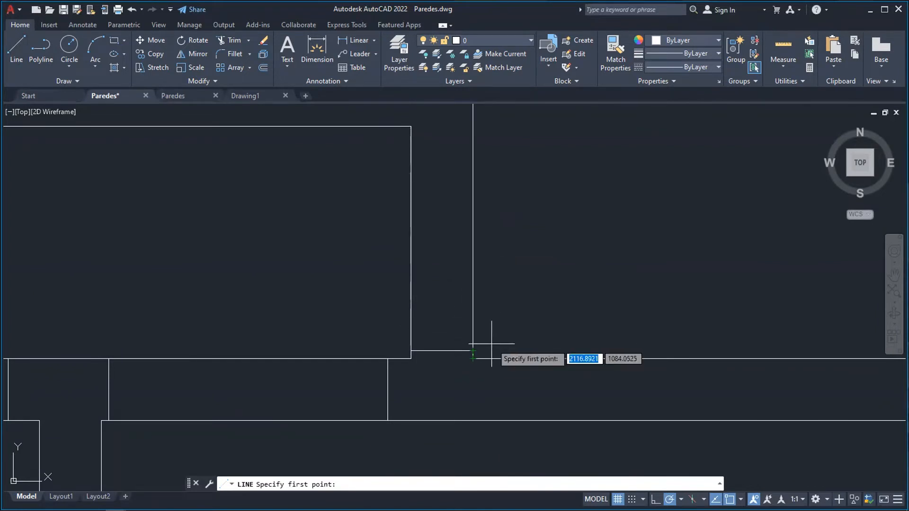
key(Escape)
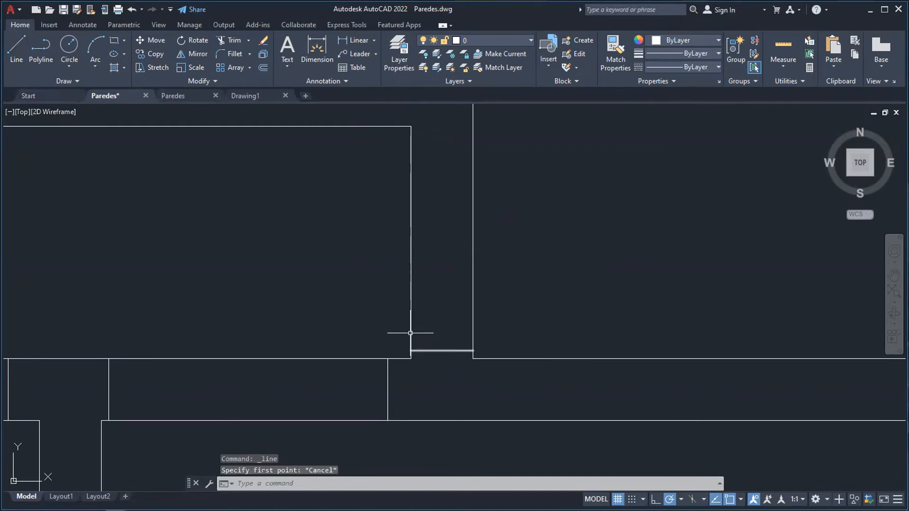
click(17, 45)
scroll(472, 353, up, 2)
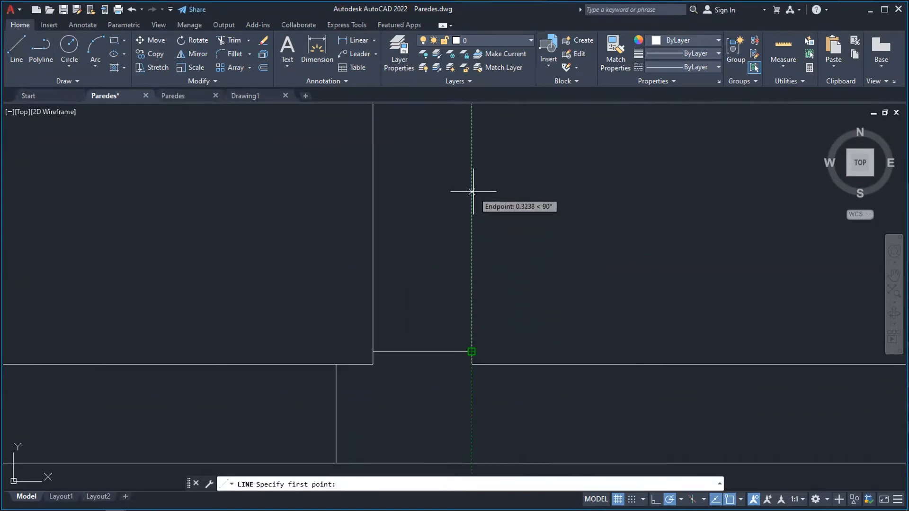
text(0.7)
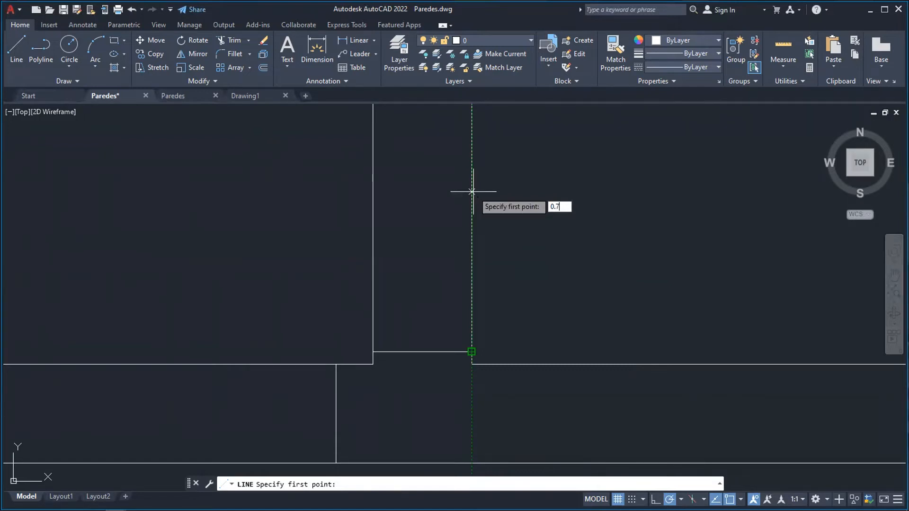
key(Return)
scroll(472, 192, down, 3)
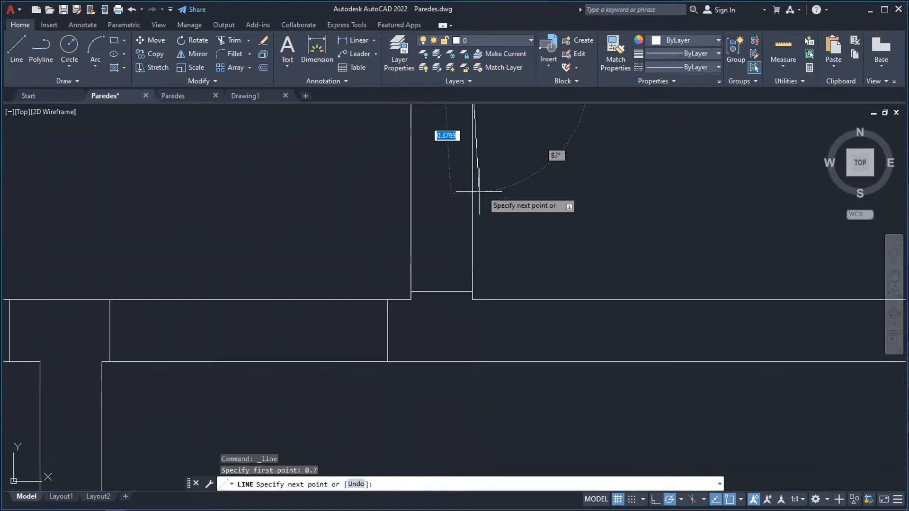
scroll(478, 109, down, 1)
scroll(478, 110, up, 2)
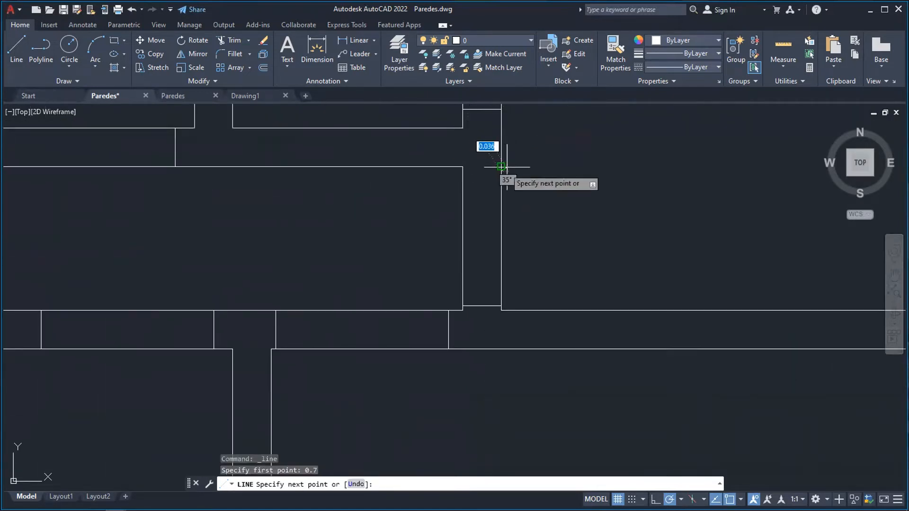
click(463, 171)
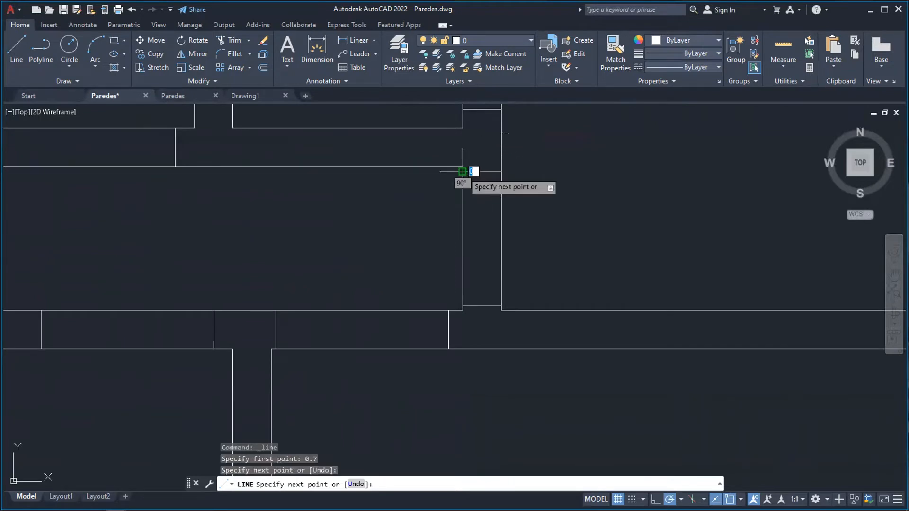
key(Escape)
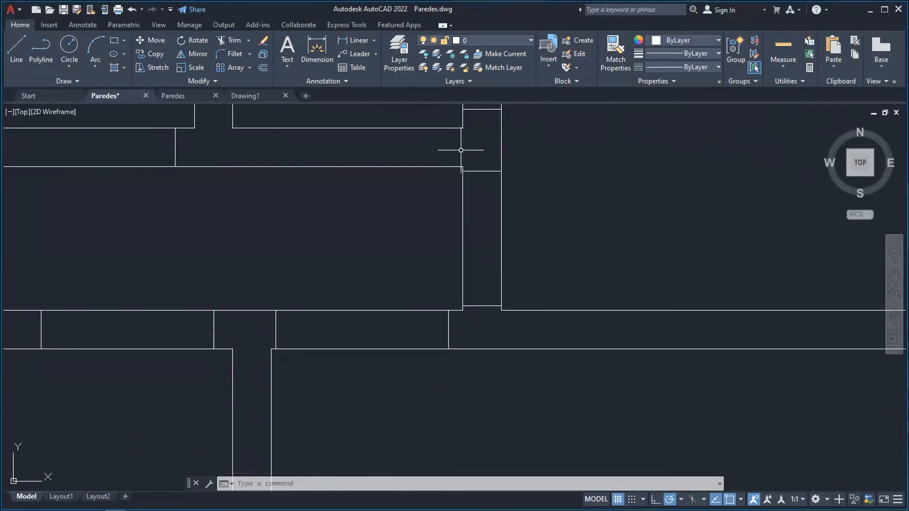
- Trim the wall lines between the jambs in the left and upper exterior walls to open both doorways
scroll(561, 199, down, 2)
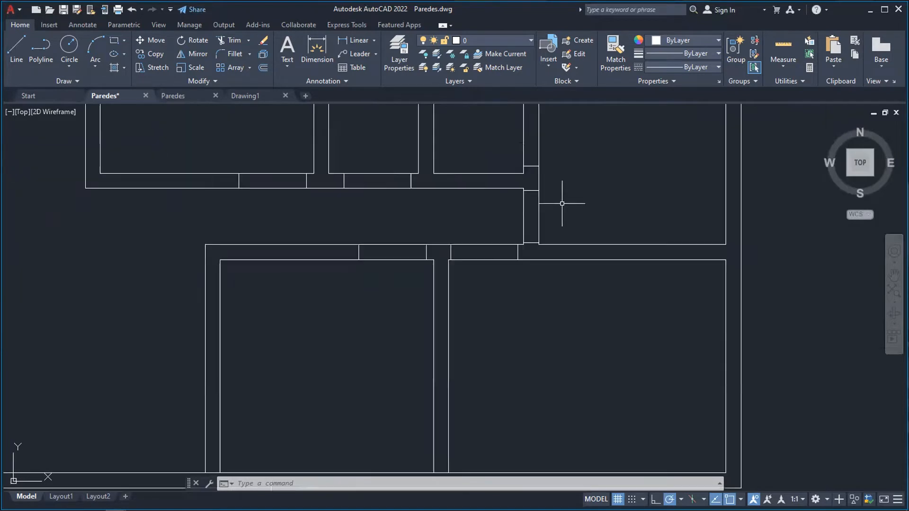
scroll(656, 233, down, 2)
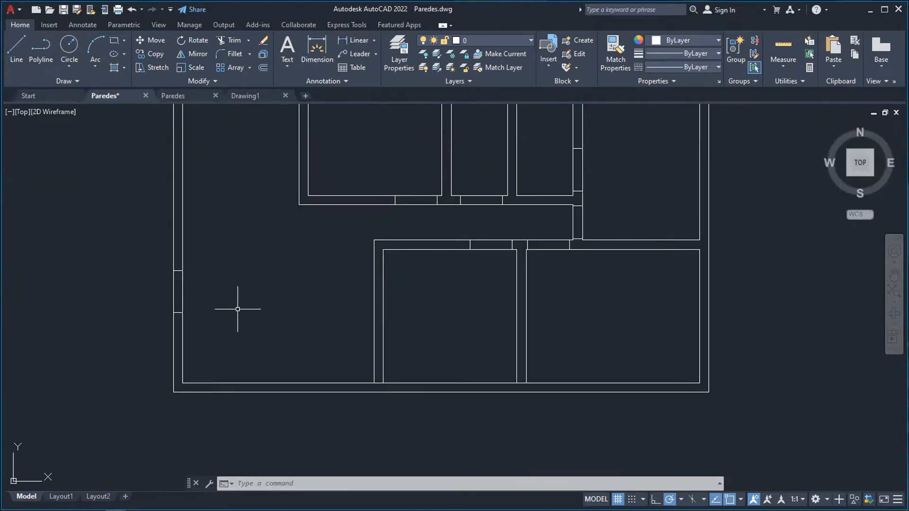
click(894, 275)
drag(779, 216, 736, 253)
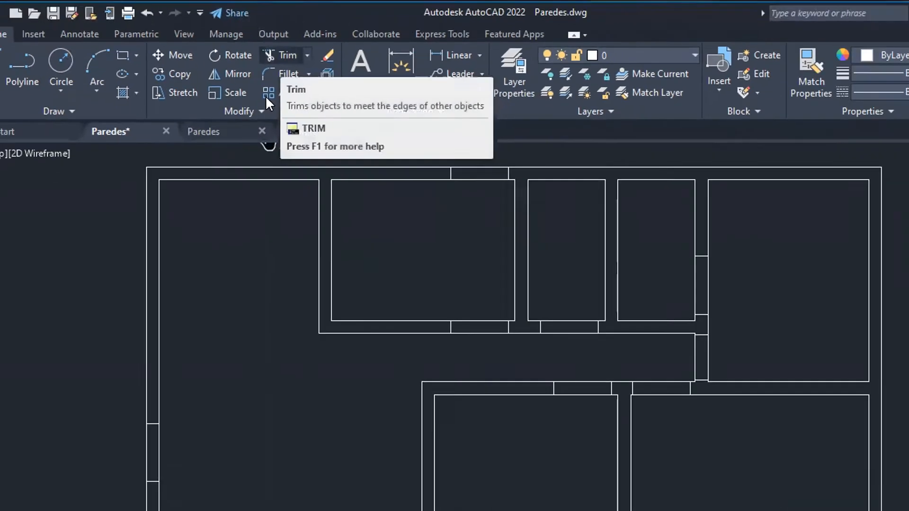
click(170, 325)
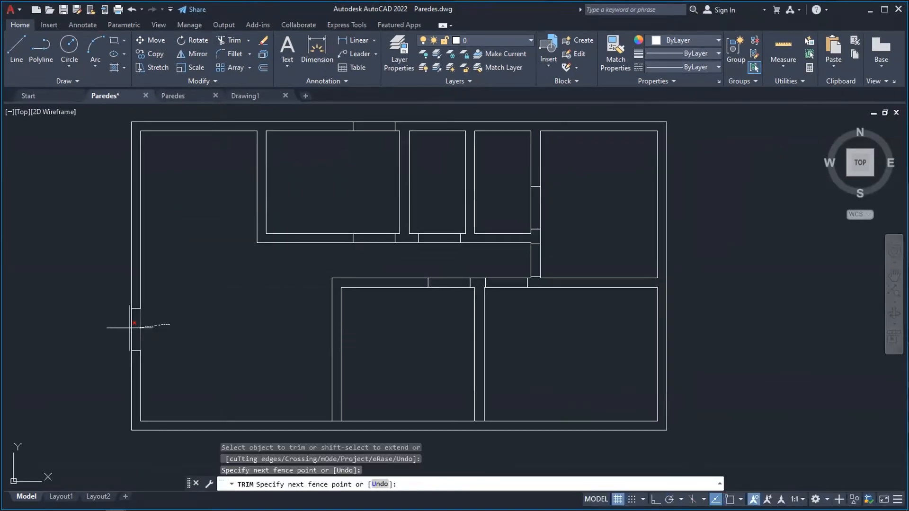
drag(135, 327, 114, 325)
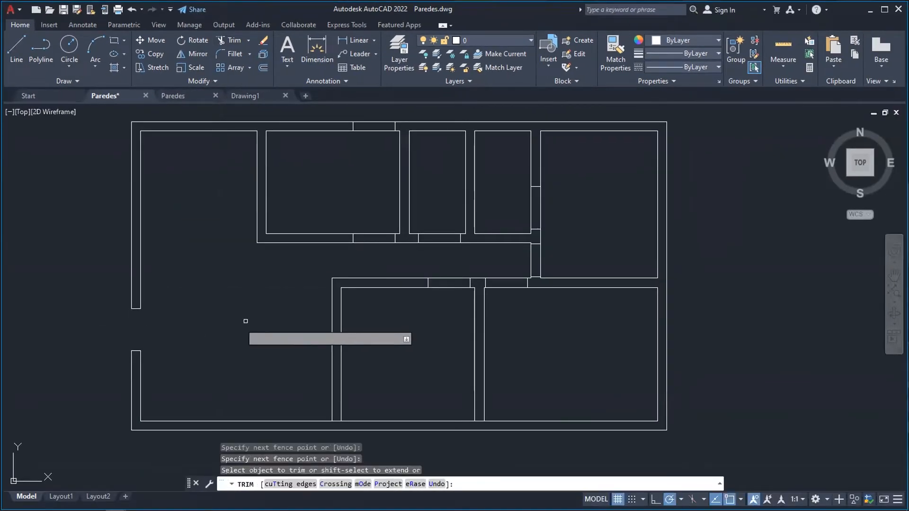
drag(372, 152, 377, 116)
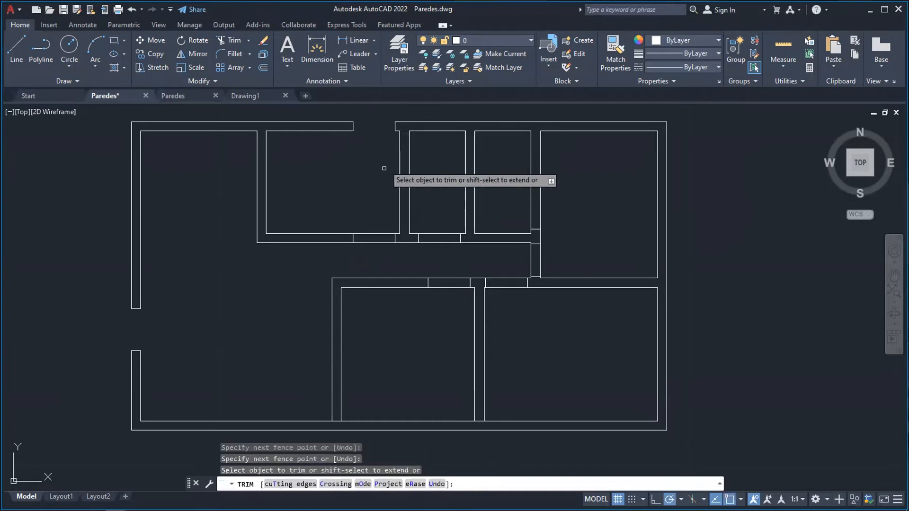
- Trim the wall lines between the jambs of all six interior doorways, including the corridor's end wall and both lower rooms
drag(372, 223, 373, 255)
drag(440, 224, 441, 255)
mouse_move(535, 216)
mouse_down()
mouse_move(538, 203)
mouse_move(526, 204)
mouse_up()
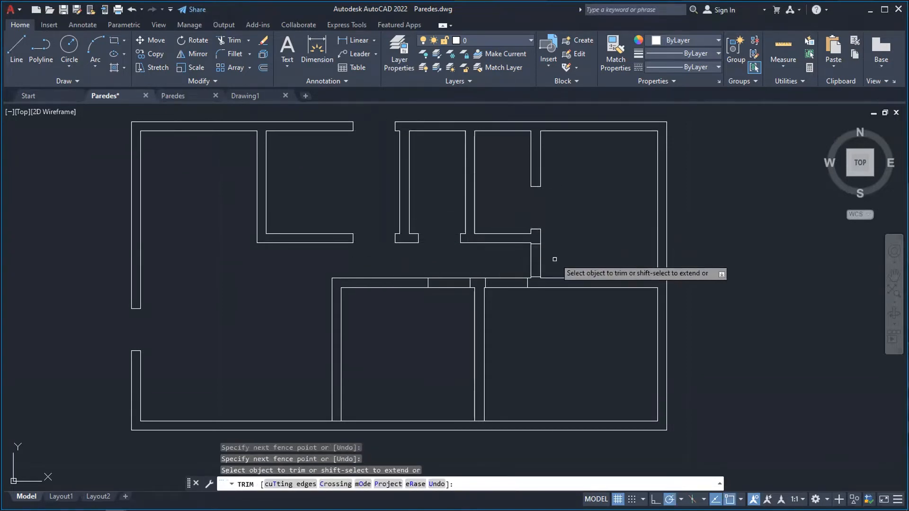
drag(549, 258, 505, 270)
drag(503, 307, 493, 265)
drag(438, 263, 443, 316)
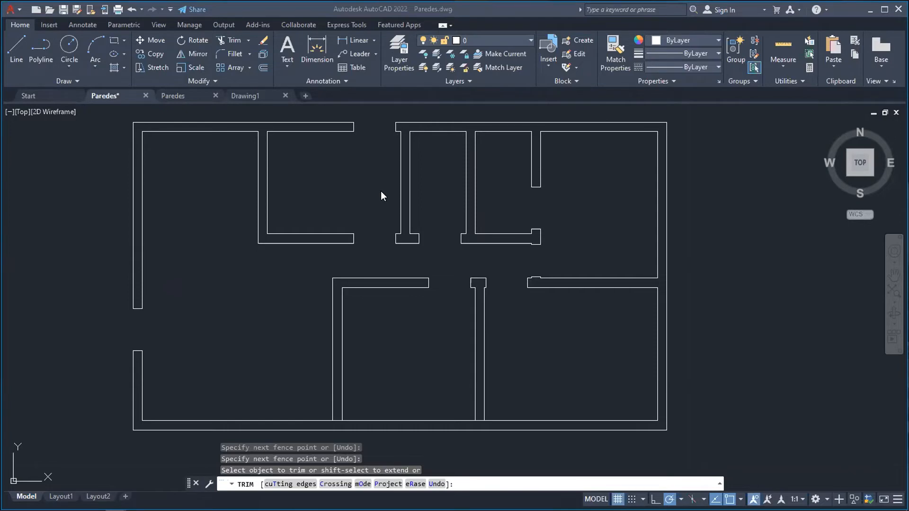
- Switch to the Drawing1 drawing and examine how the door leaves and swing arcs are placed in the openings
click(254, 97)
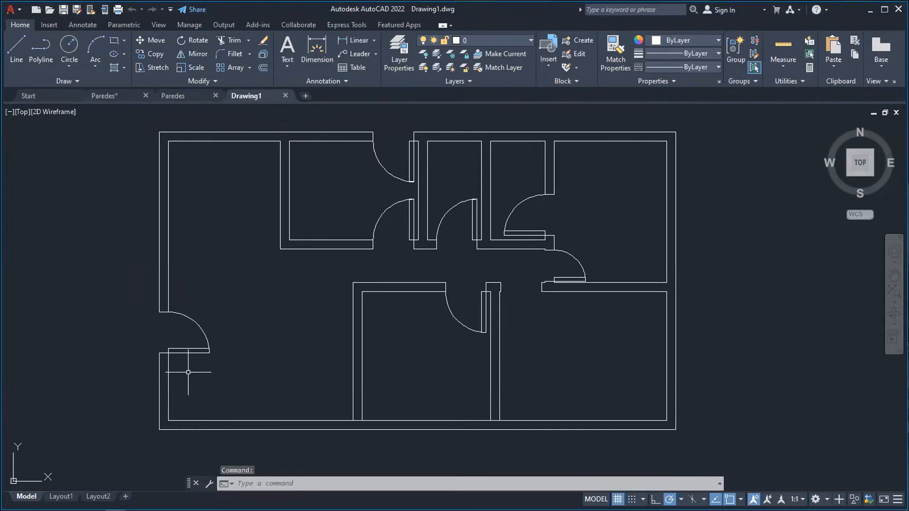
scroll(163, 354, up, 5)
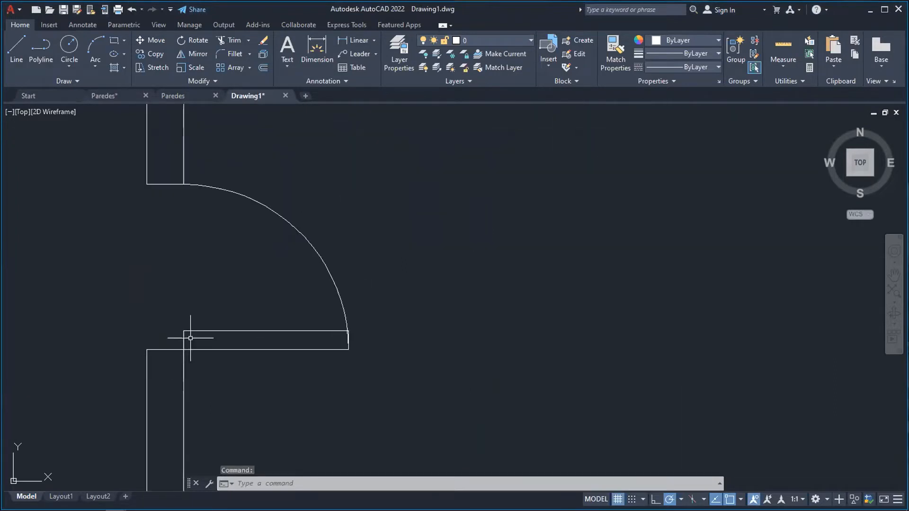
scroll(442, 328, down, 4)
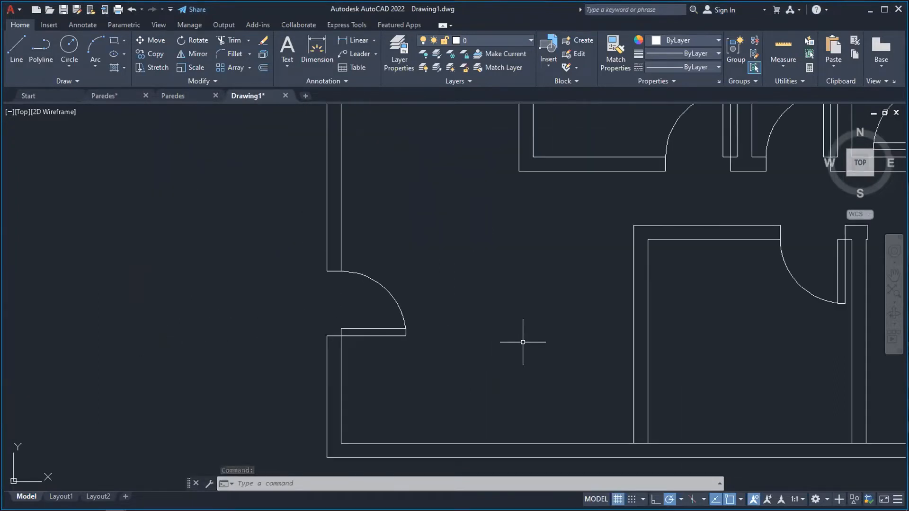
click(893, 274)
drag(768, 250, 402, 251)
drag(407, 189, 391, 229)
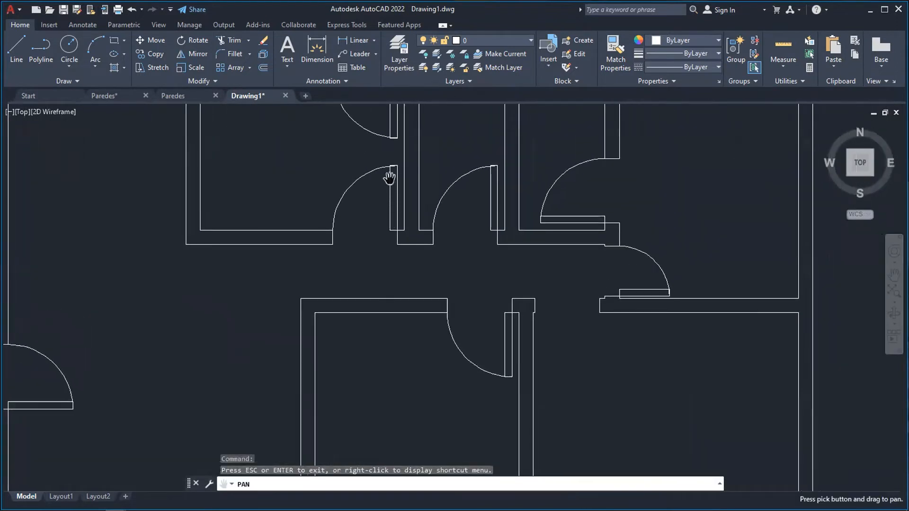
- Look over the remaining door leaves and swings across the reference plan, and return to the Paredes drawing
drag(357, 274, 407, 254)
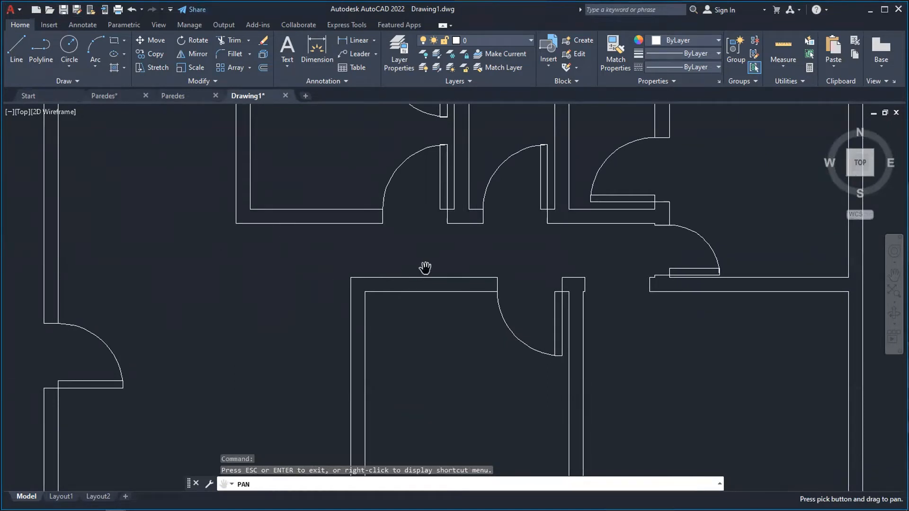
drag(431, 233, 418, 309)
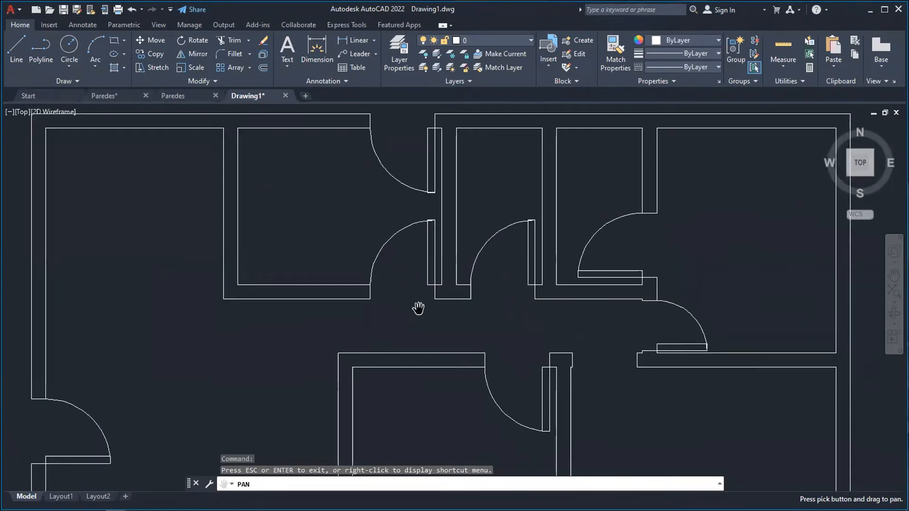
scroll(512, 235, down, 4)
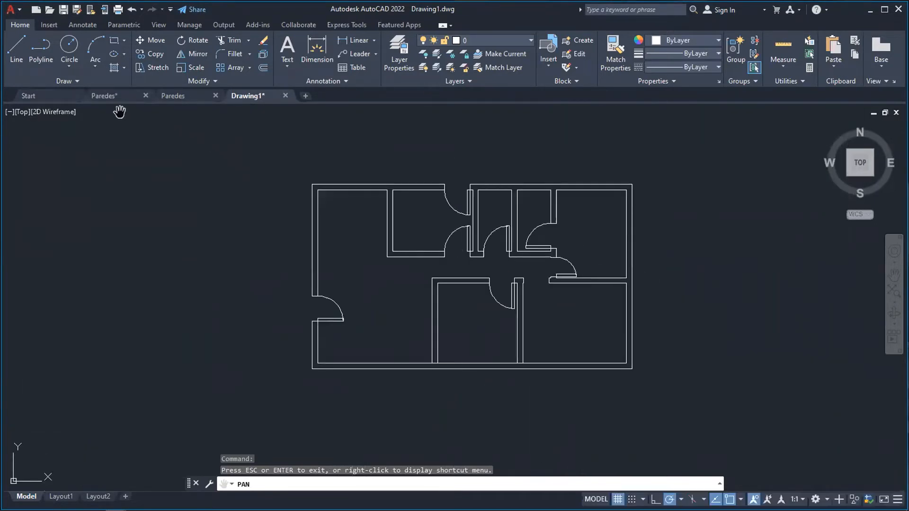
click(93, 95)
- Draw a closed 0.9 by 0.1 polyline door leaf extending into the room from the lower jamb's inner corner at the left exterior doorway
scroll(114, 327, up, 5)
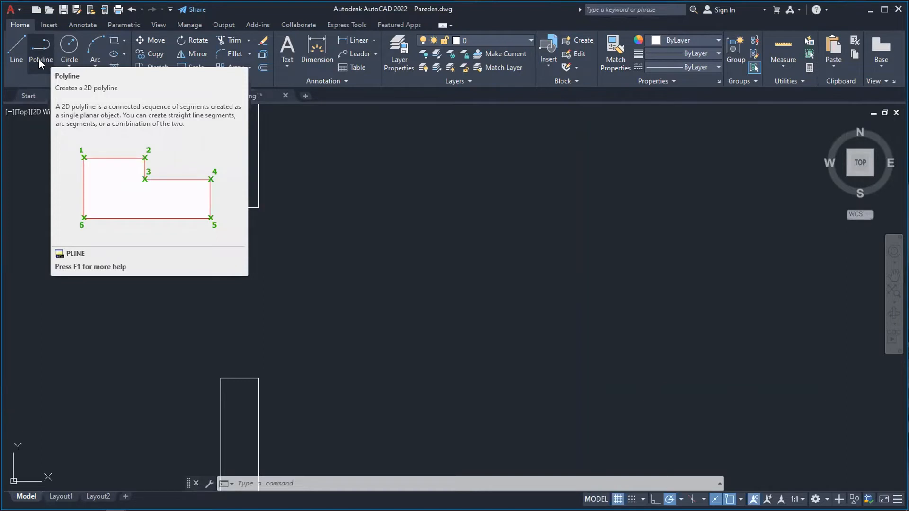
click(40, 61)
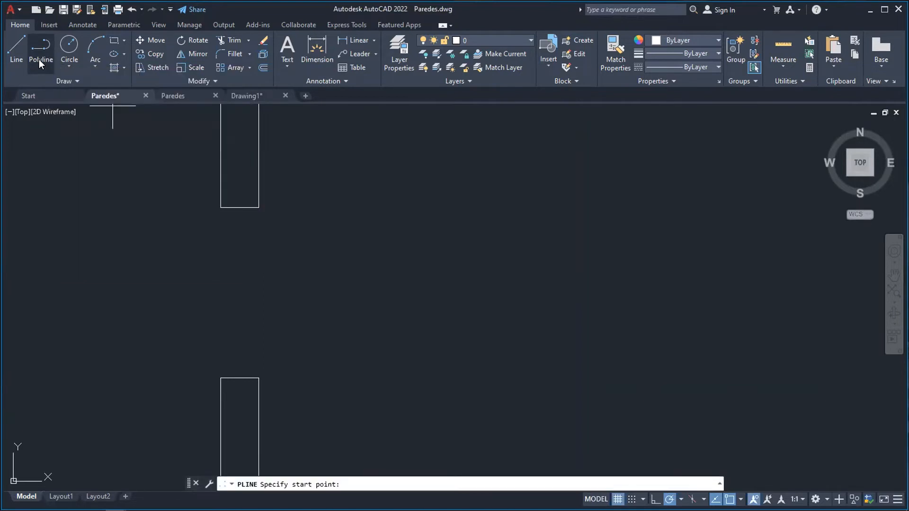
click(259, 378)
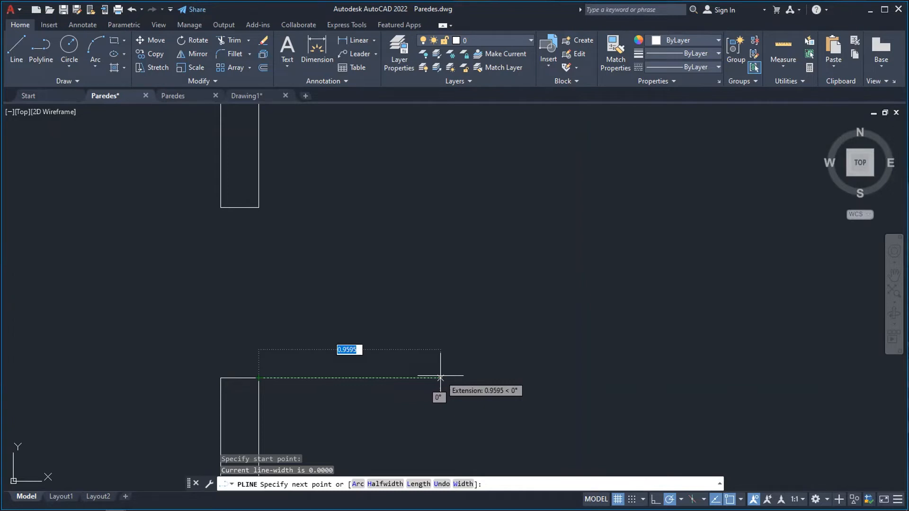
text(0.)
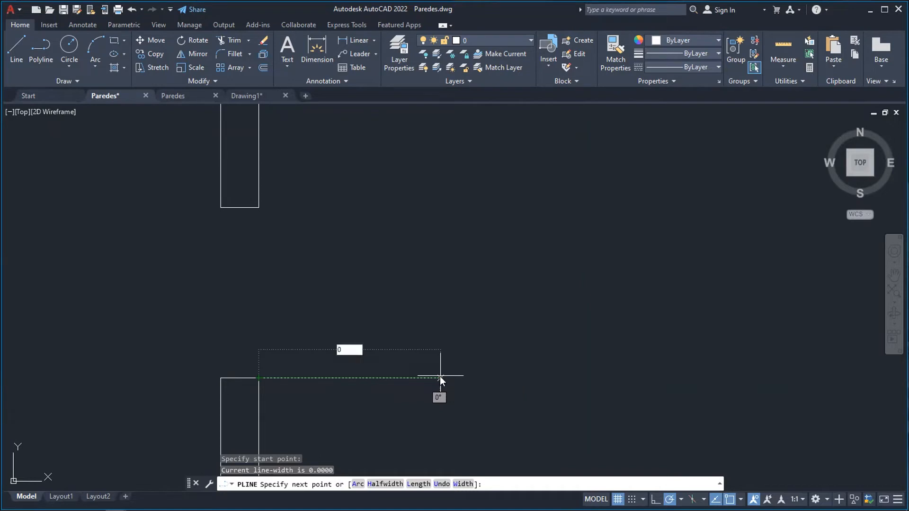
key(Return)
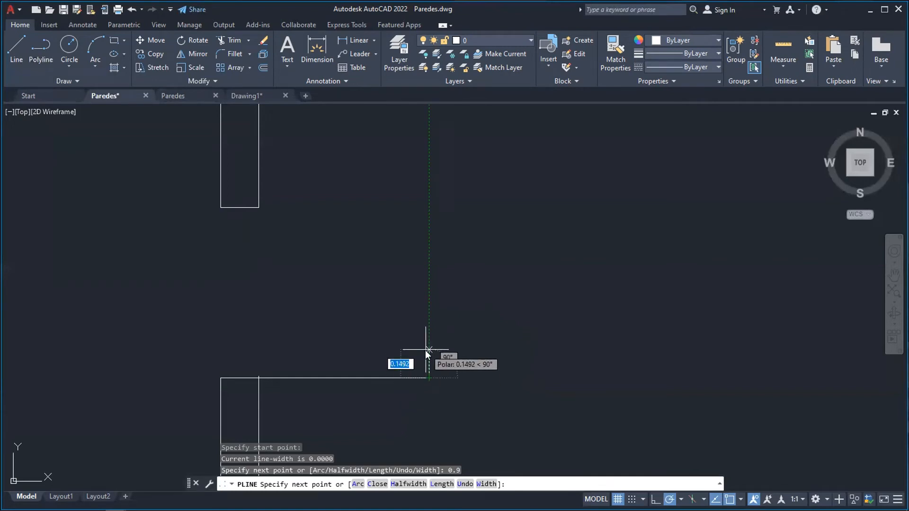
text(0.1)
key(Return)
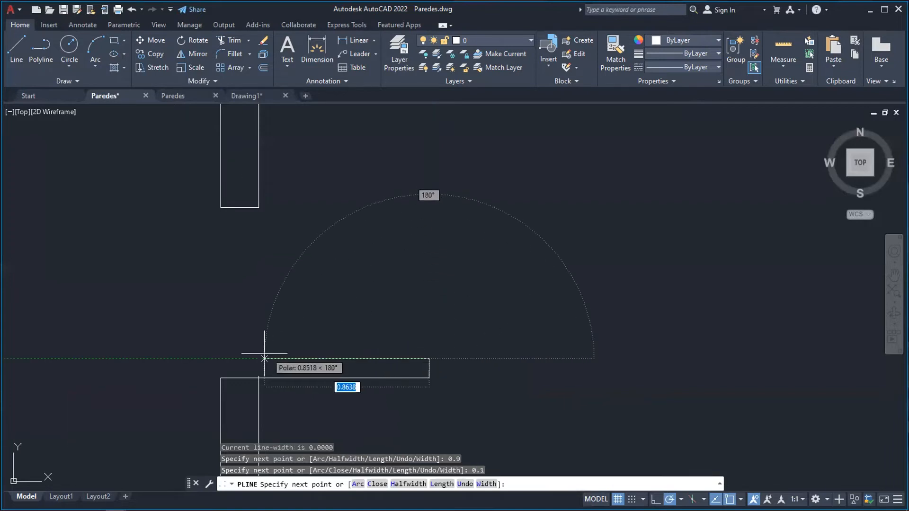
scroll(259, 356, up, 4)
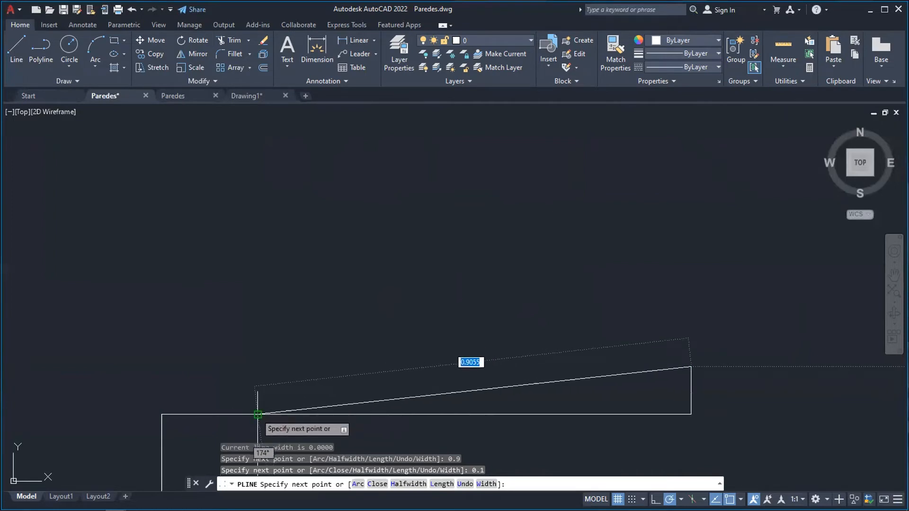
click(258, 367)
click(258, 414)
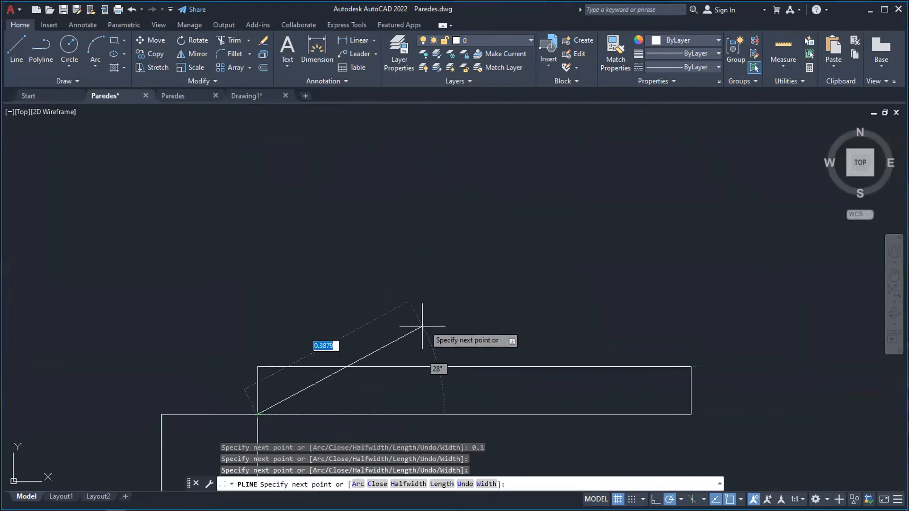
key(Escape)
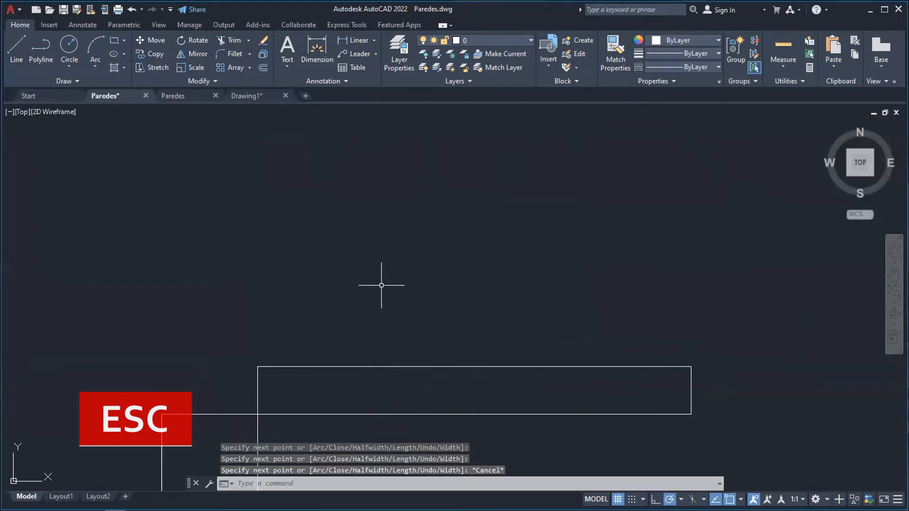
- Draw a closed 0.9 by 0.1 polyline door leaf extending down from the right jamb's inner corner at the upper exterior doorway
scroll(609, 306, down, 4)
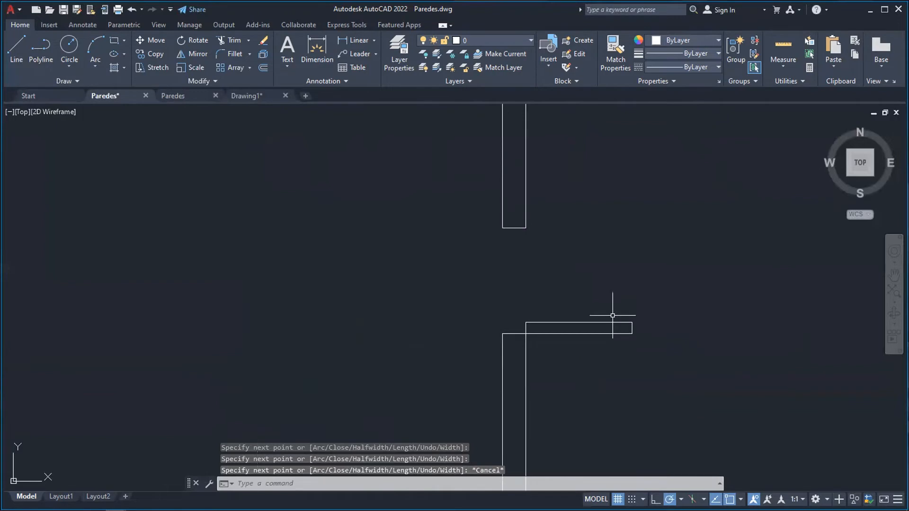
click(893, 278)
drag(716, 280, 381, 305)
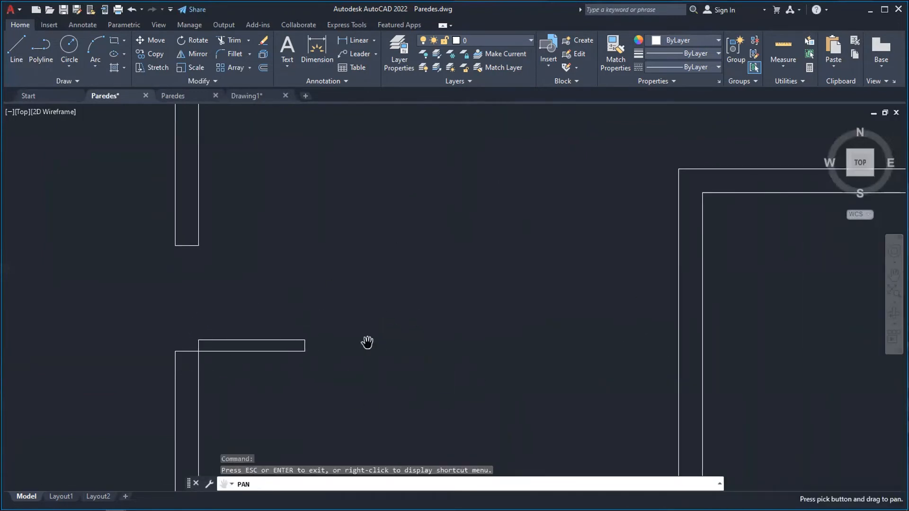
mouse_move(420, 341)
mouse_down()
mouse_move(436, 319)
mouse_move(376, 303)
mouse_up()
scroll(419, 277, down, 3)
drag(590, 260, 427, 325)
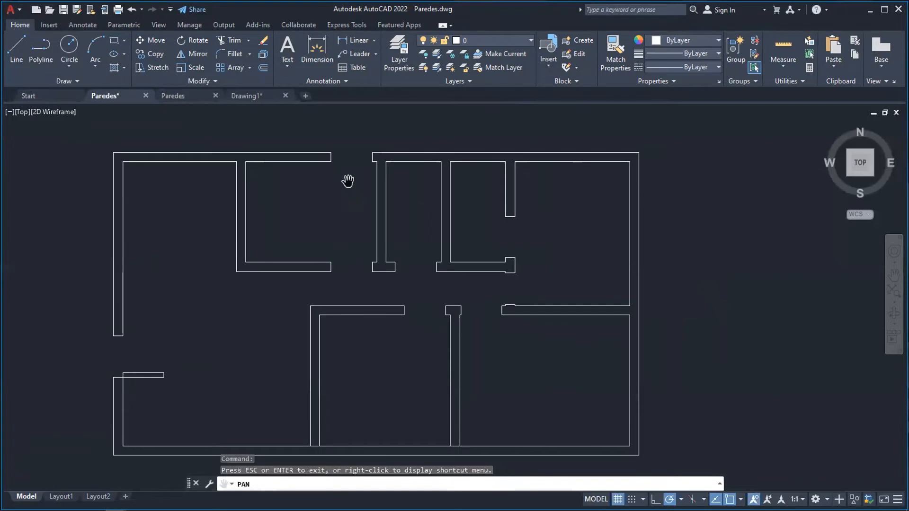
scroll(362, 183, up, 4)
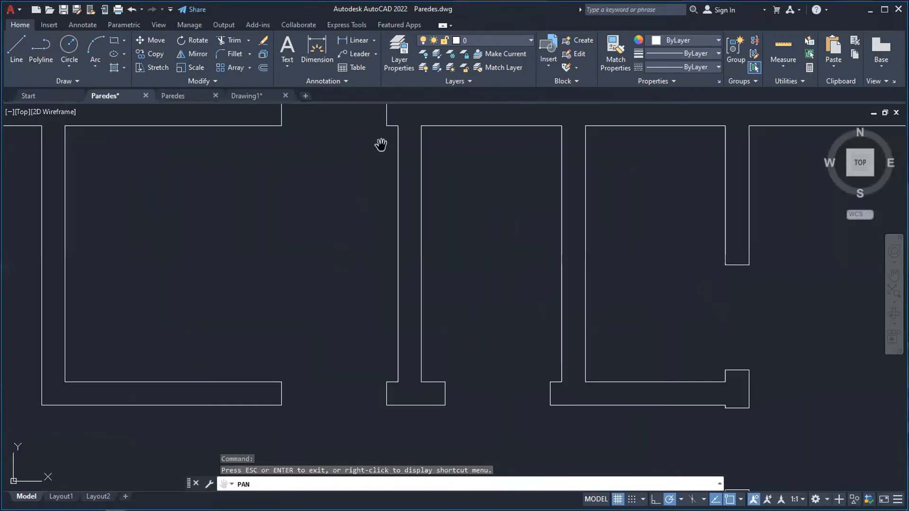
click(40, 50)
scroll(383, 128, up, 4)
click(392, 124)
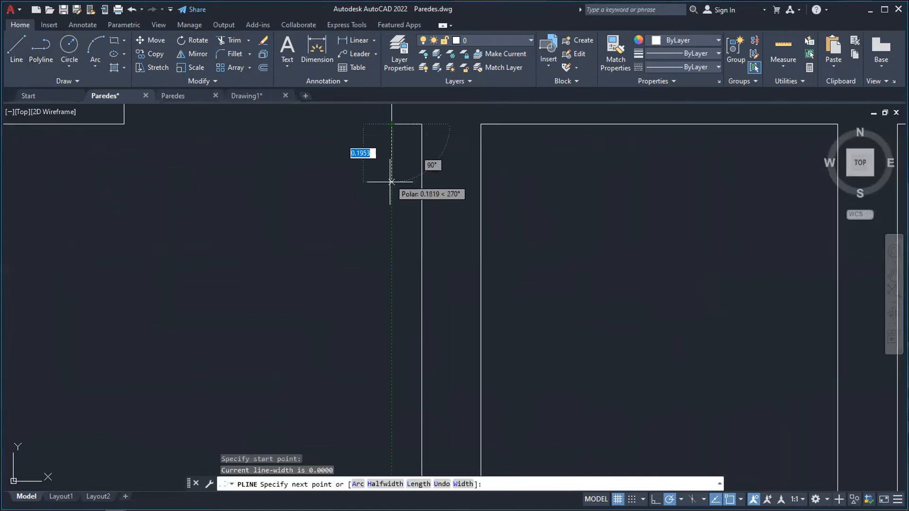
text(0)
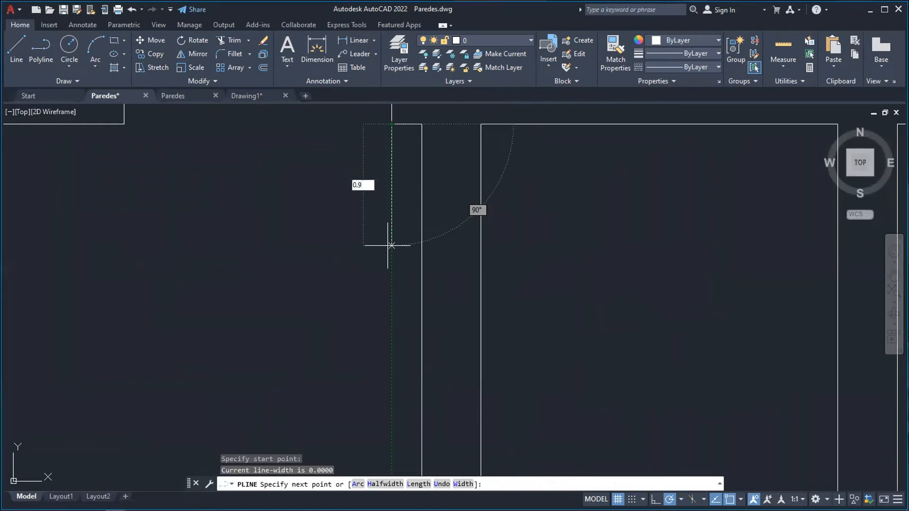
text(.9)
key(Return)
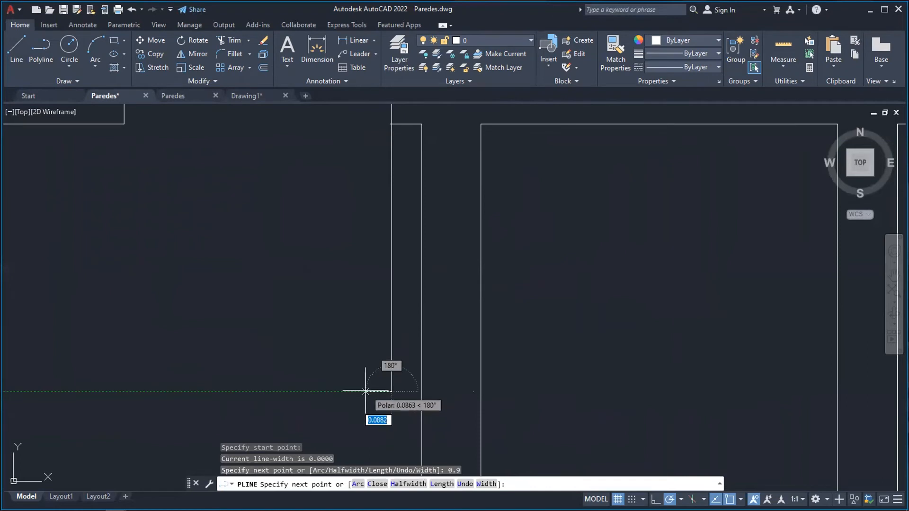
text(0.1)
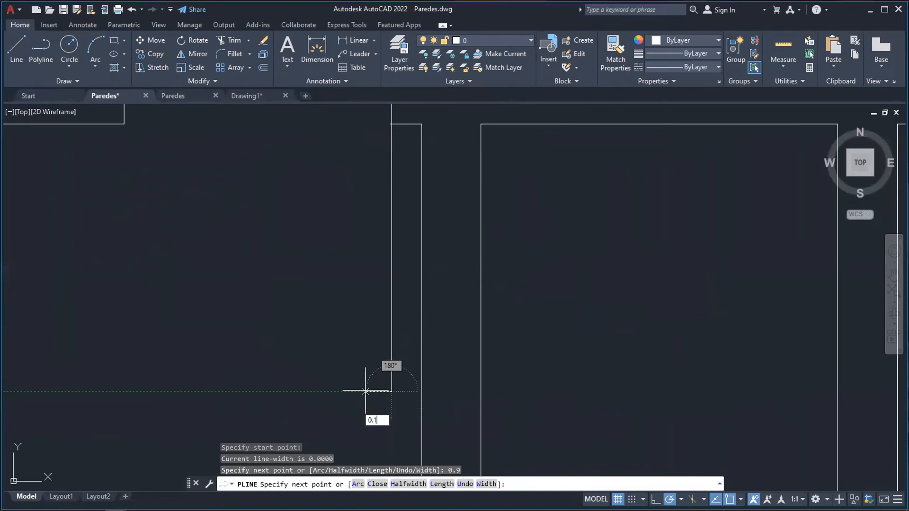
key(Return)
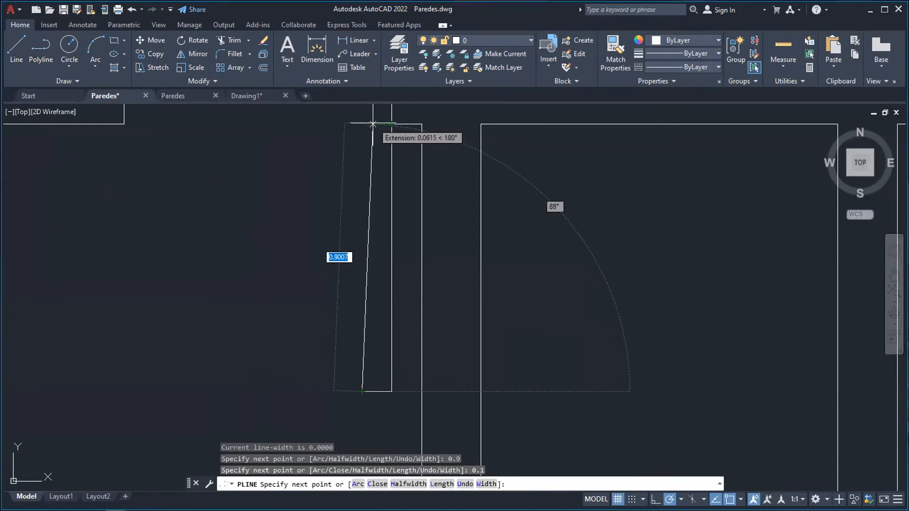
click(363, 124)
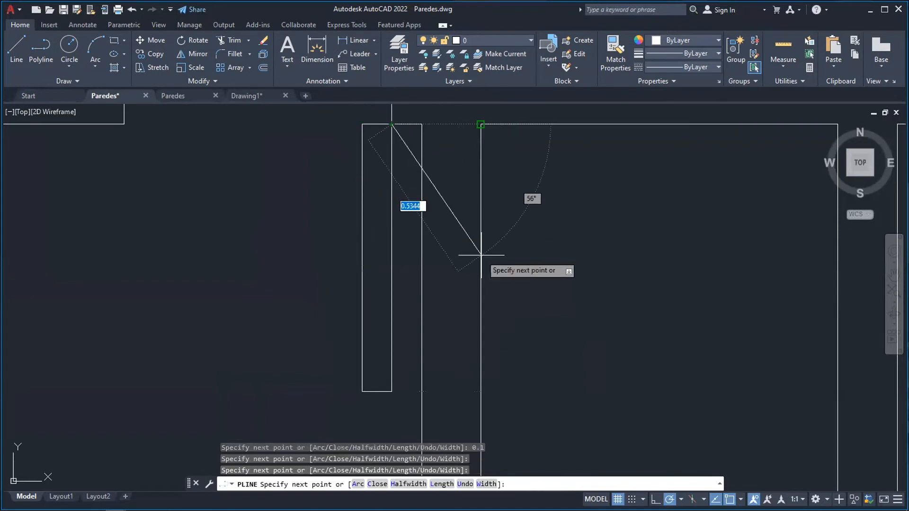
key(Escape)
- Examine the interior doorways of the floor plan that still lack door leaves, comparing them with the two exterior doorways
scroll(476, 277, down, 4)
scroll(476, 277, down, 2)
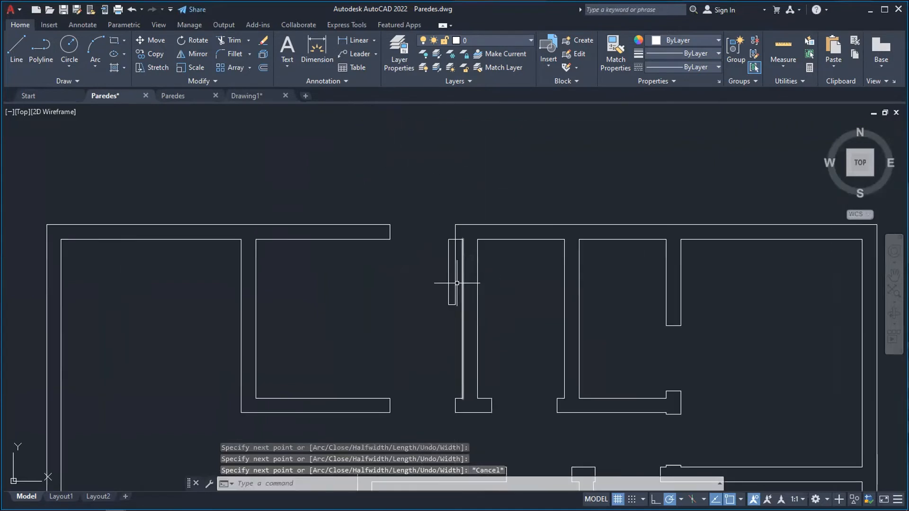
click(894, 275)
mouse_move(748, 347)
mouse_down()
mouse_move(704, 329)
mouse_move(695, 255)
mouse_up()
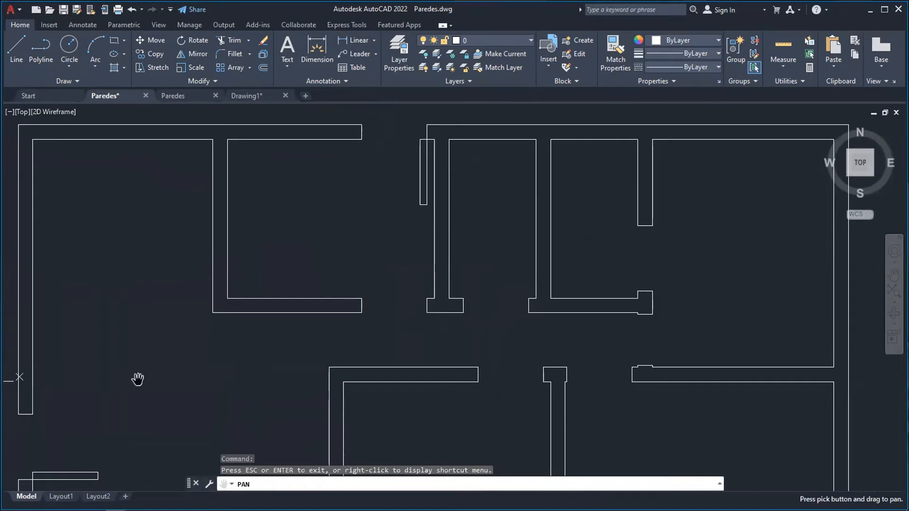
drag(114, 409, 278, 332)
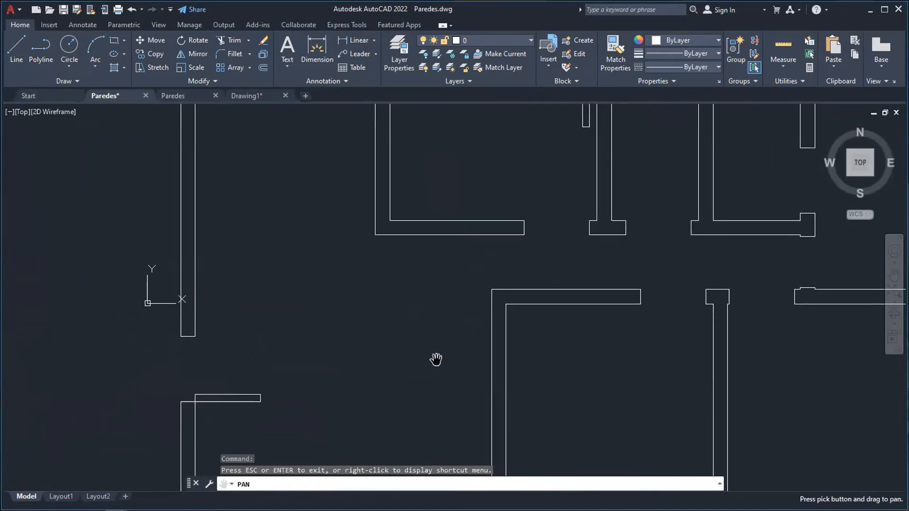
drag(461, 324, 341, 346)
scroll(453, 287, down, 2)
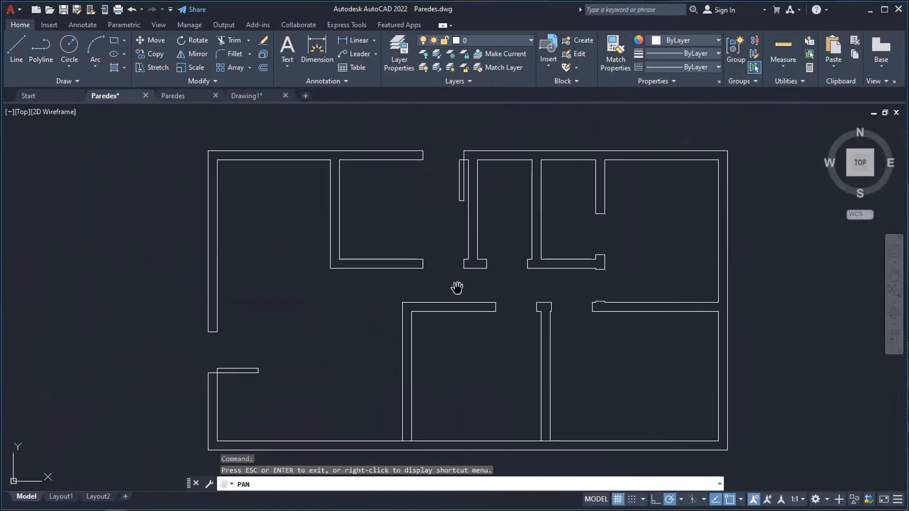
scroll(468, 343, up, 2)
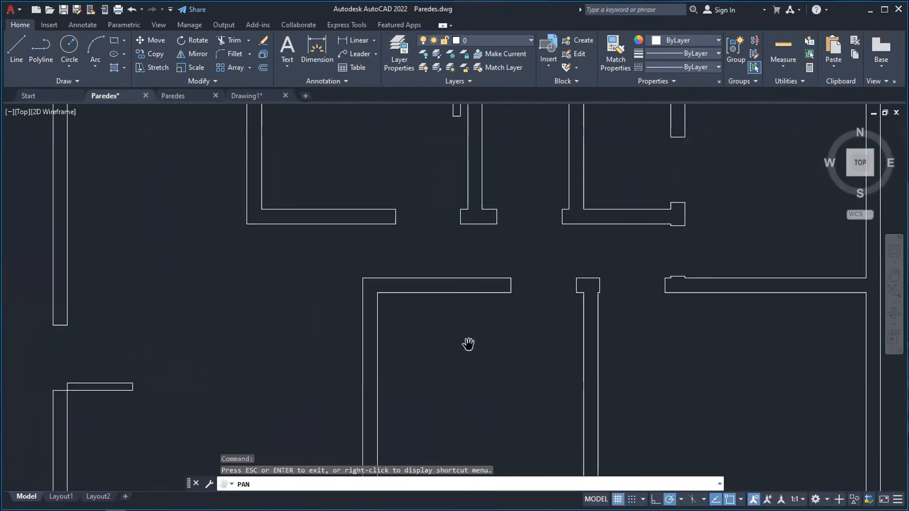
drag(445, 287, 504, 264)
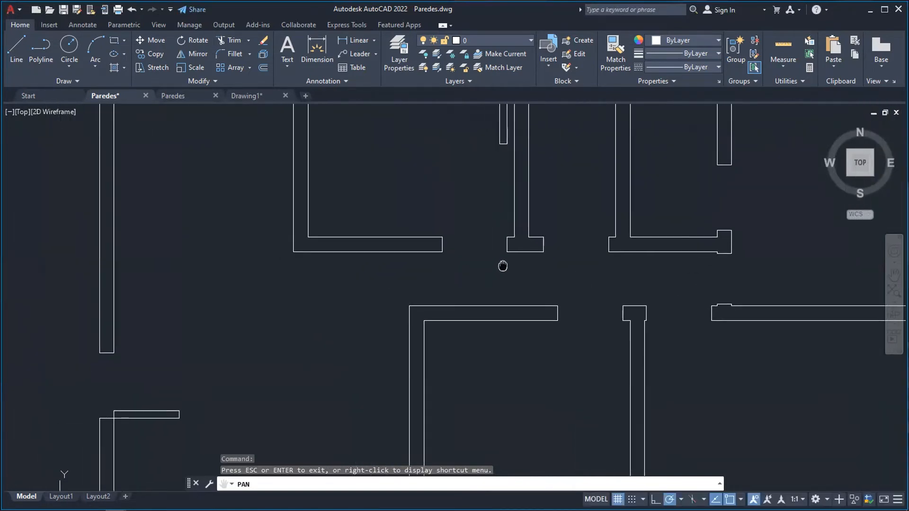
drag(346, 349, 278, 326)
drag(424, 374, 372, 304)
drag(46, 325, 143, 285)
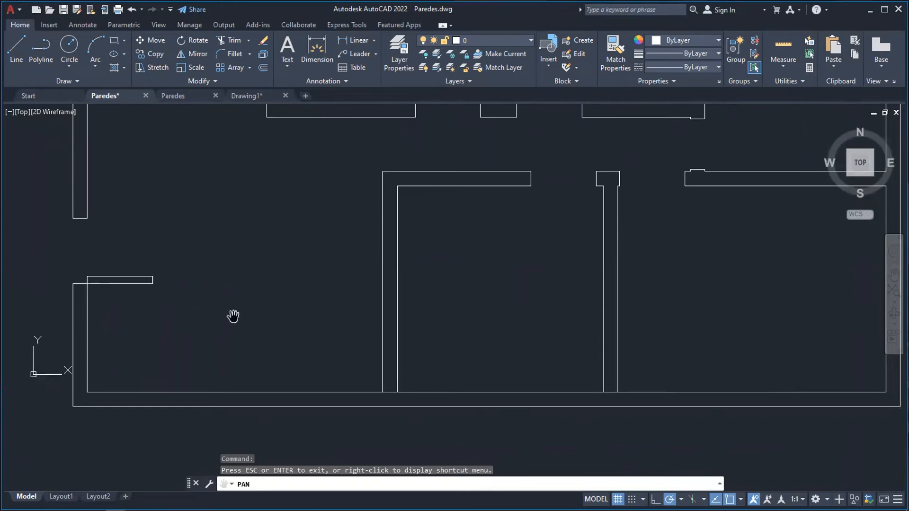
drag(608, 309, 382, 392)
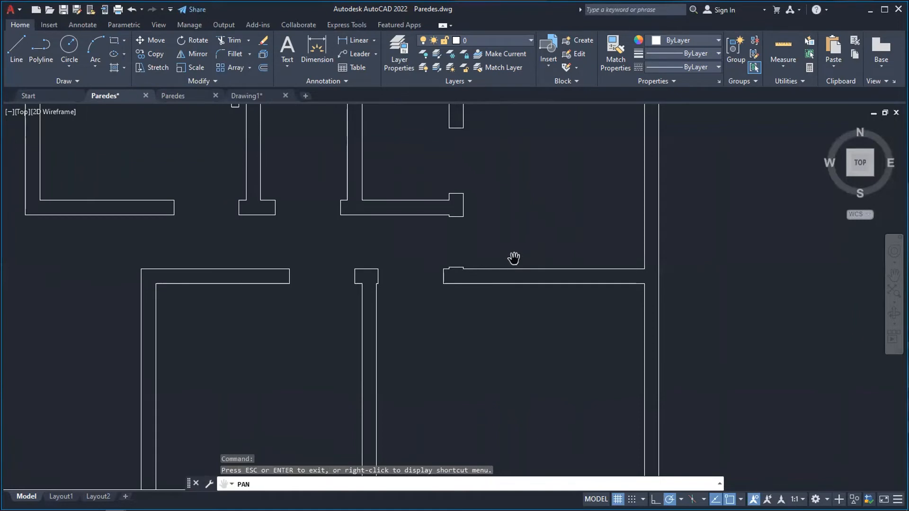
drag(521, 225, 529, 262)
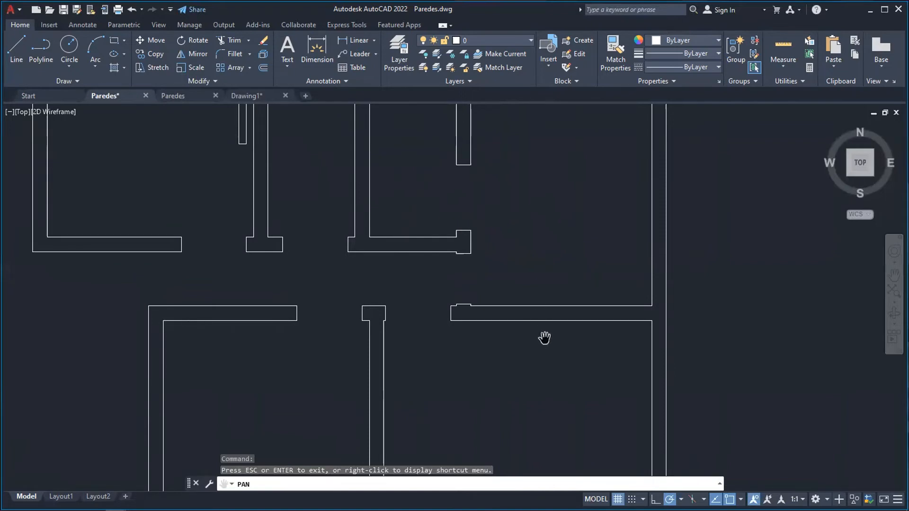
- Copy the horizontal door leaf of the left exterior doorway twice, placing both copies in a row to its right
drag(229, 319, 330, 305)
scroll(289, 331, up, 2)
drag(288, 331, 265, 239)
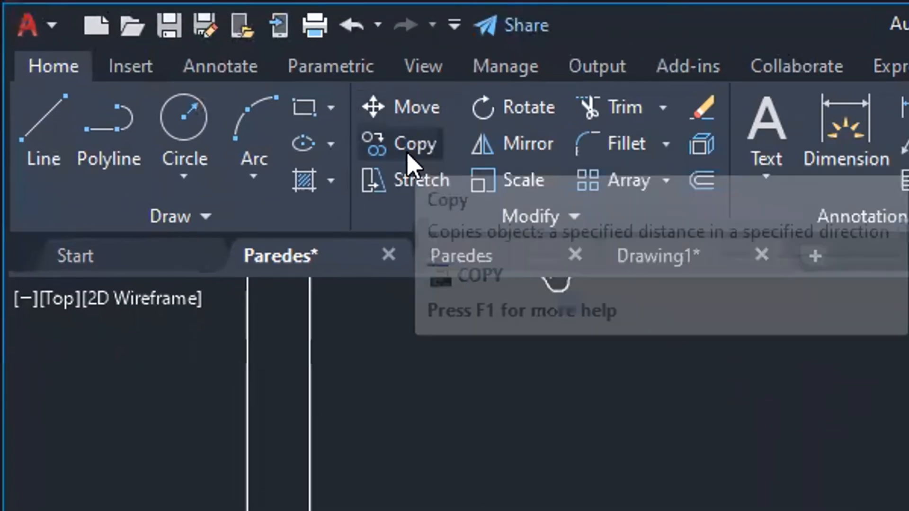
click(408, 151)
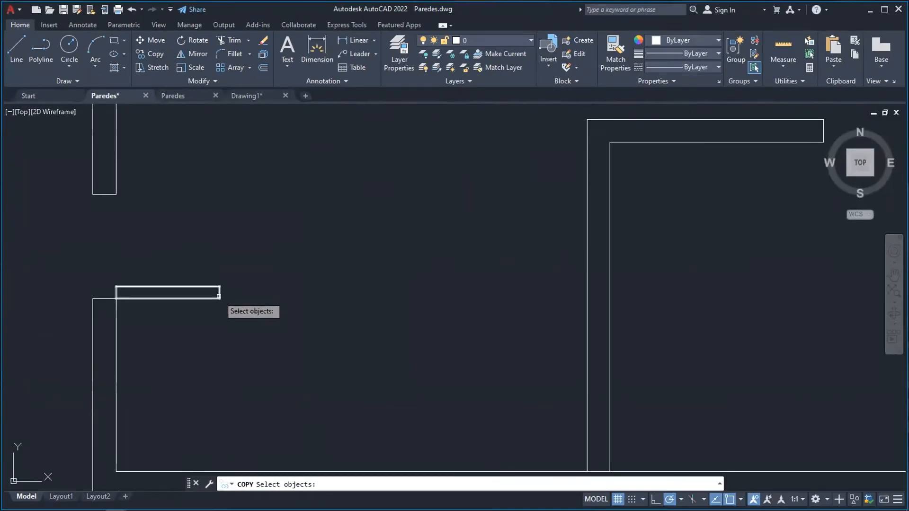
click(218, 295)
key(Return)
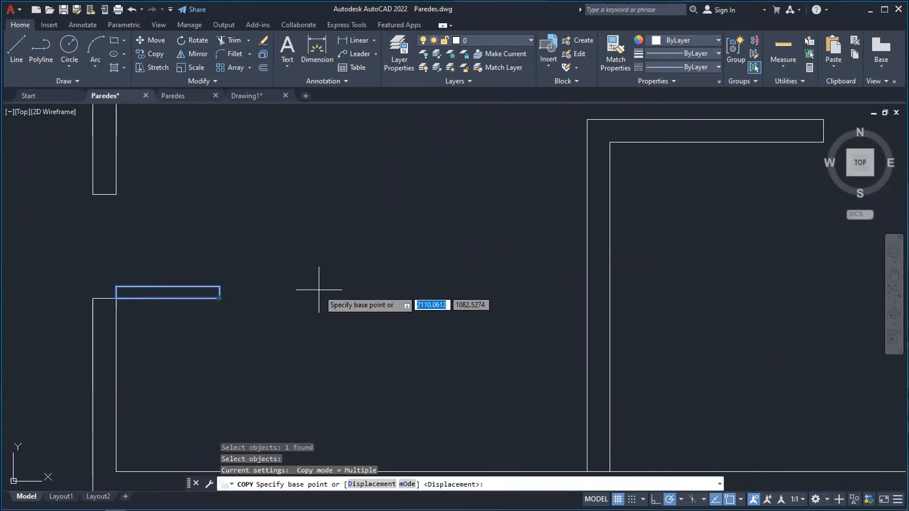
click(311, 277)
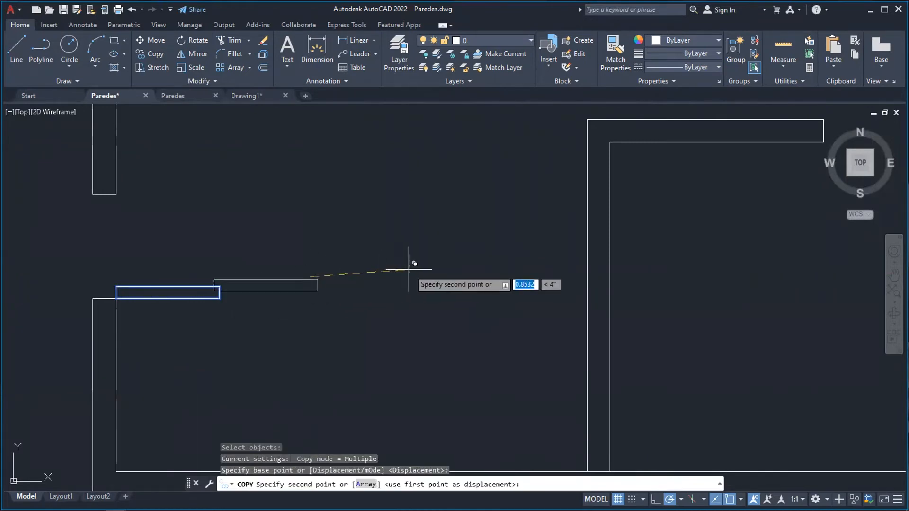
click(430, 276)
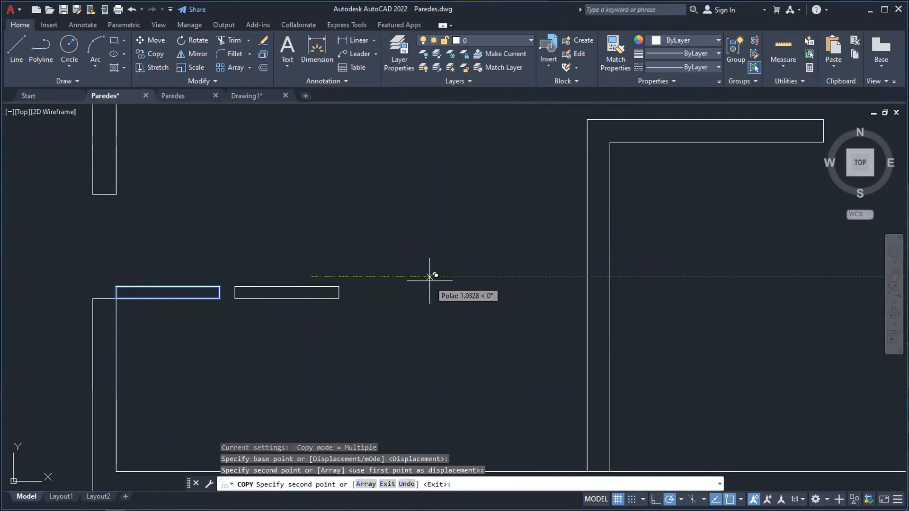
click(556, 277)
key(Escape)
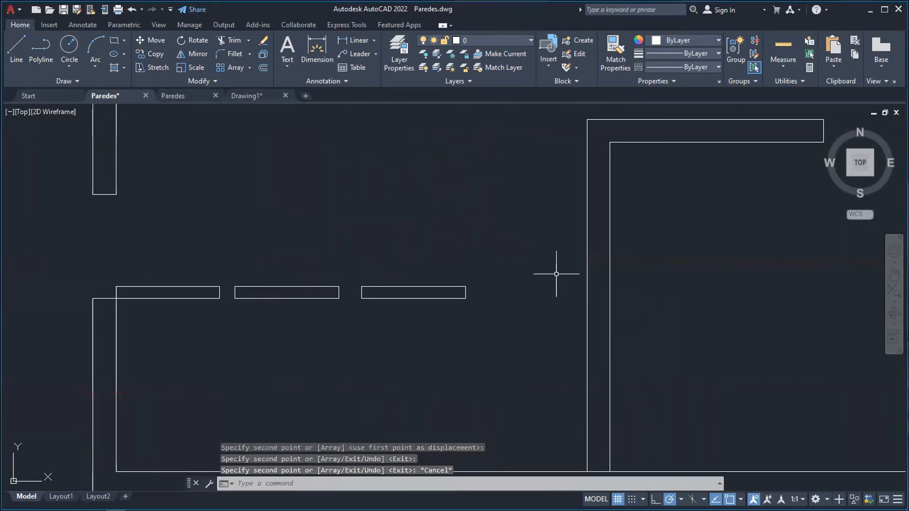
- Move the farther horizontal leaf copy by its lower-left corner onto the upper-right corner of the lower jamb at the upper-right room's hallway opening
click(894, 274)
drag(654, 261, 370, 290)
scroll(414, 262, down, 4)
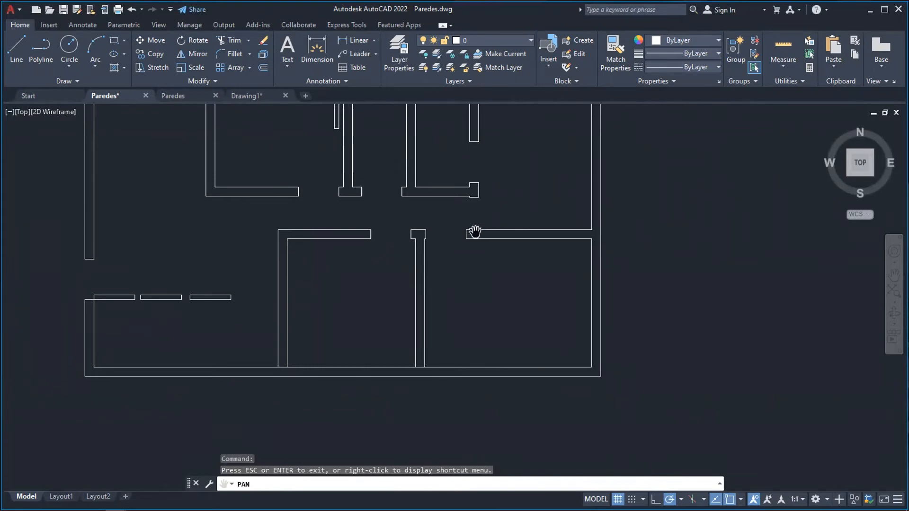
scroll(489, 237, up, 4)
scroll(462, 228, down, 4)
scroll(173, 281, up, 2)
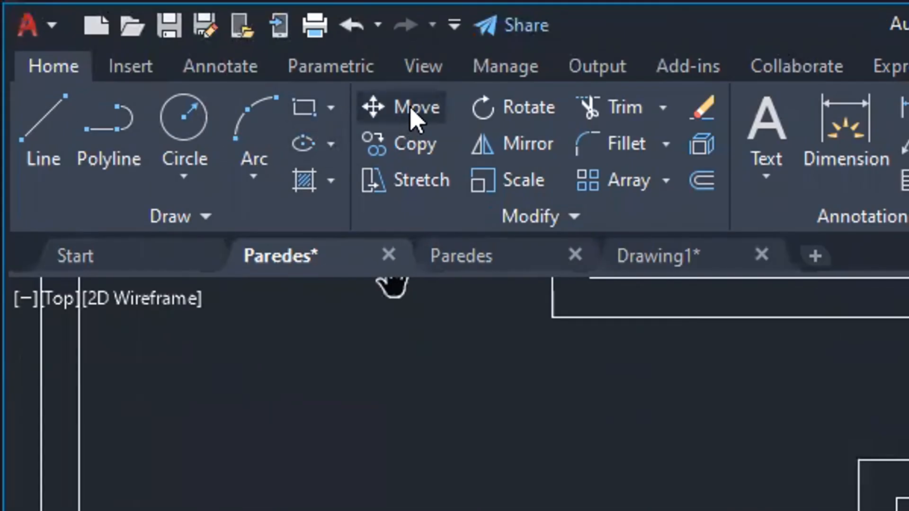
click(415, 110)
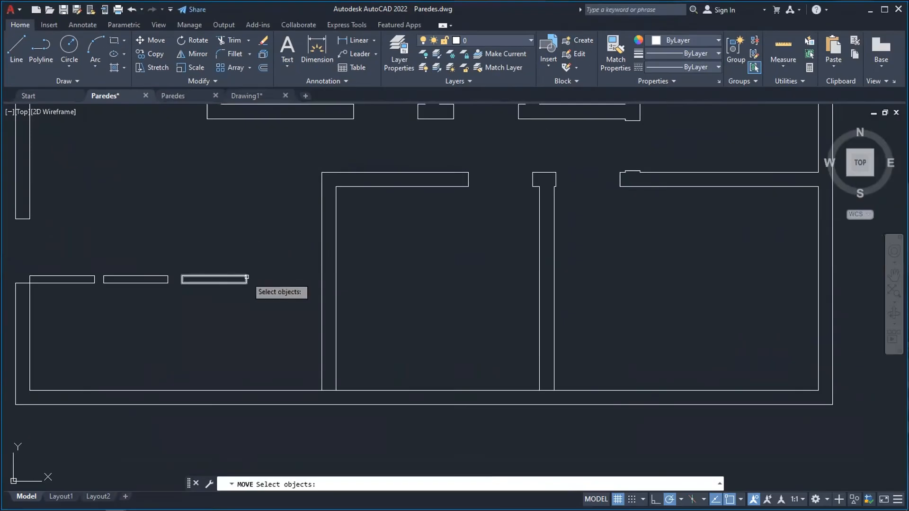
click(247, 279)
key(Return)
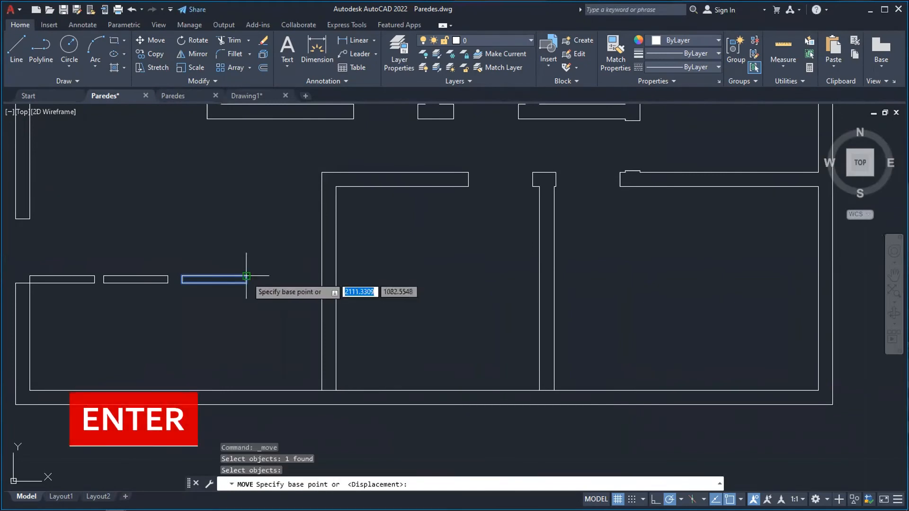
click(182, 283)
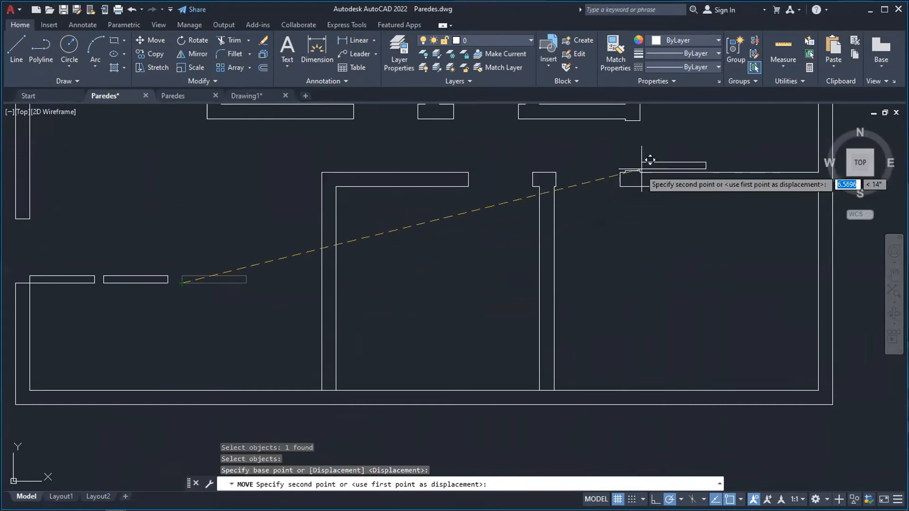
scroll(648, 161, up, 5)
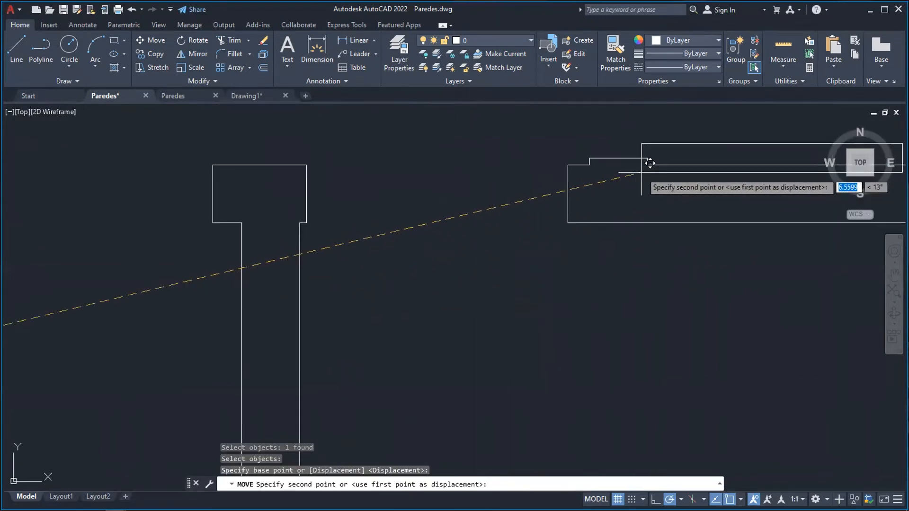
scroll(662, 136, up, 2)
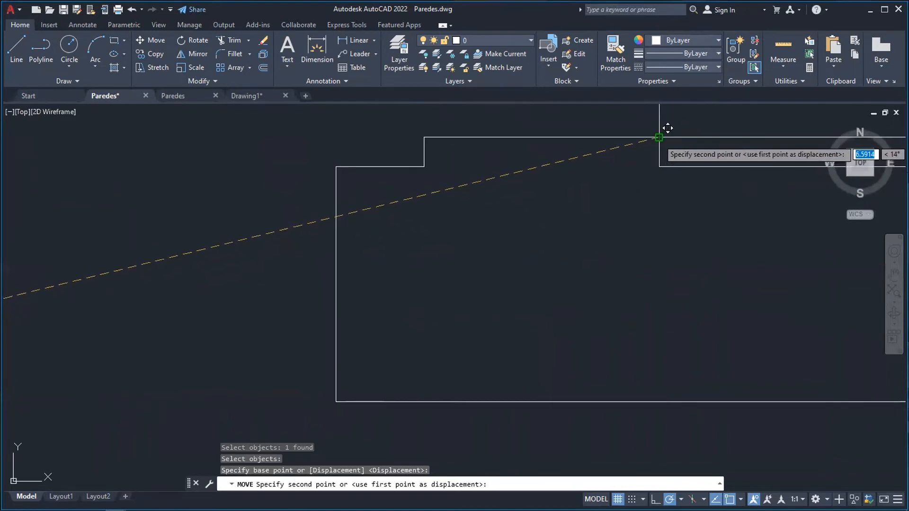
click(659, 138)
scroll(640, 217, down, 5)
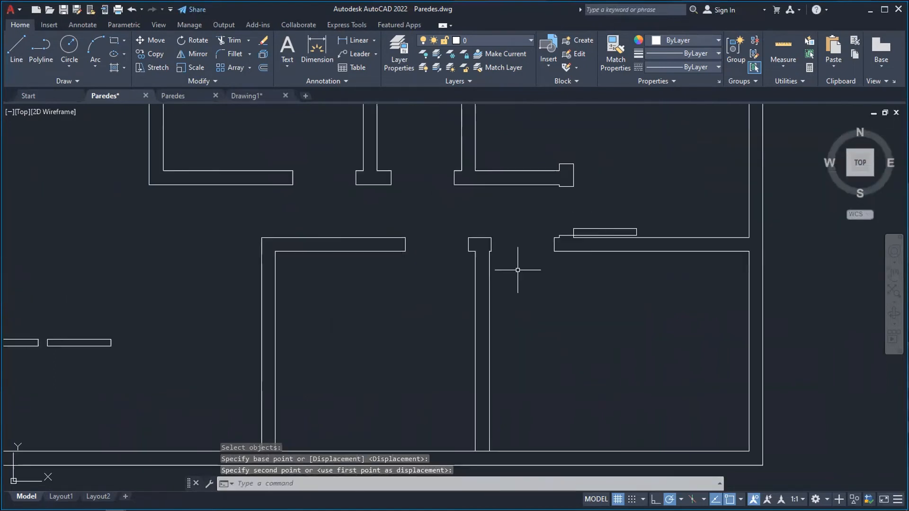
- Move the remaining horizontal leaf copy by its lower-right corner onto the upper-left corner of the jamb block just above the hallway opening
click(894, 273)
mouse_move(620, 330)
mouse_down()
mouse_move(716, 272)
mouse_move(686, 266)
mouse_move(585, 332)
mouse_up()
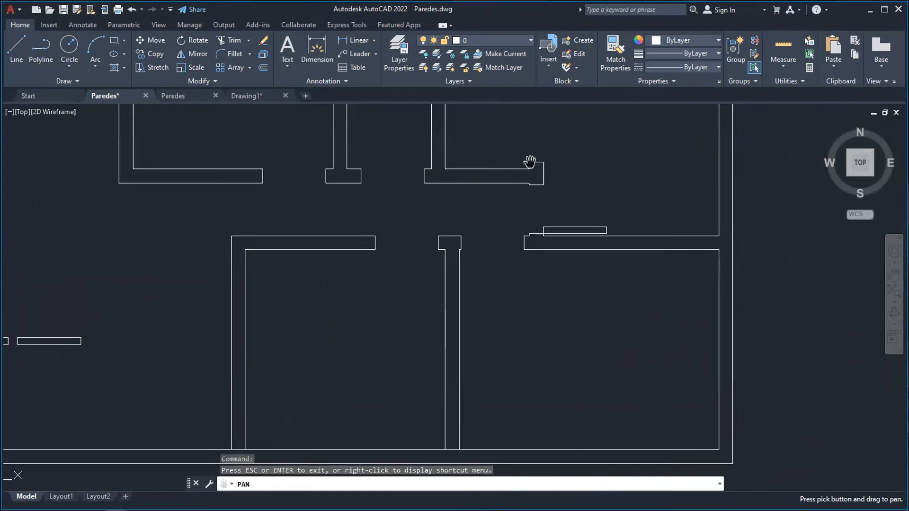
drag(207, 331, 235, 313)
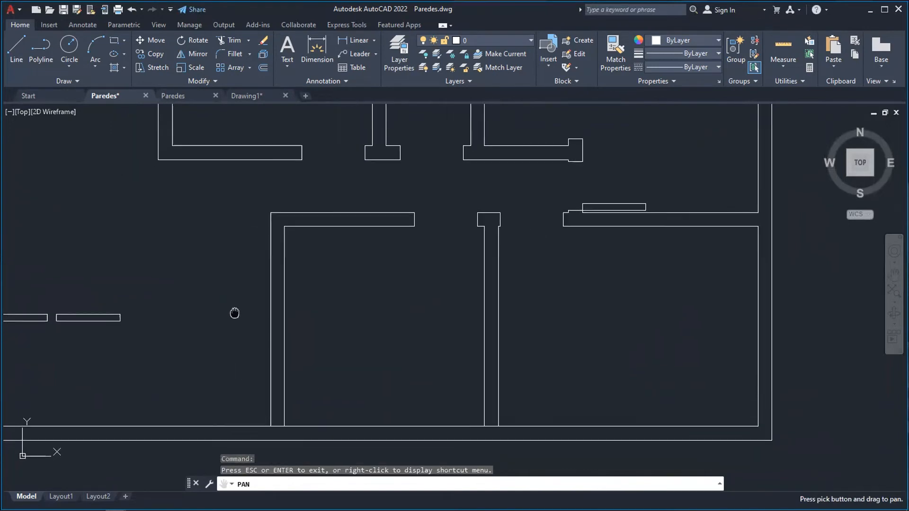
click(143, 40)
click(119, 316)
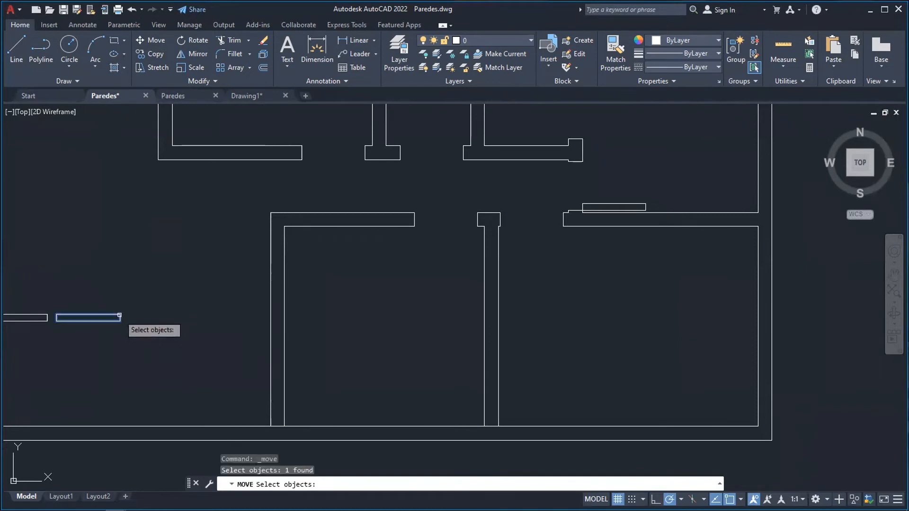
key(Return)
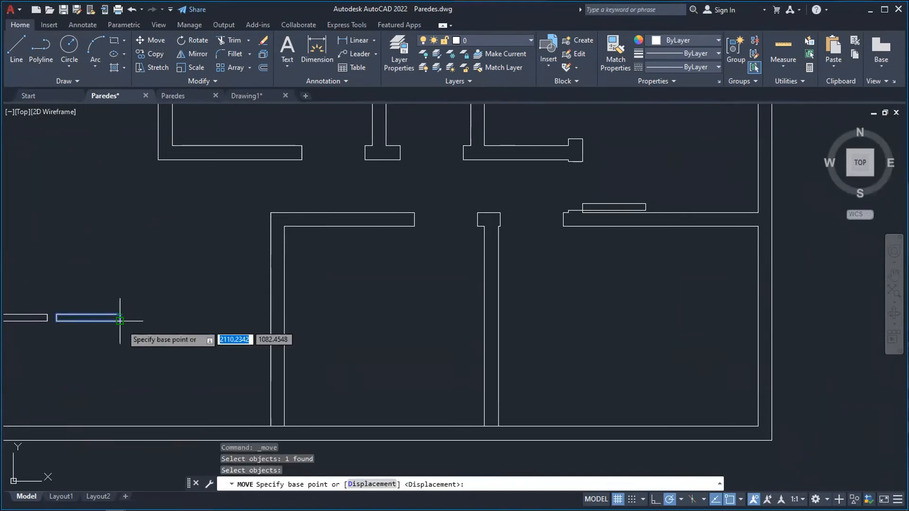
scroll(109, 321, up, 5)
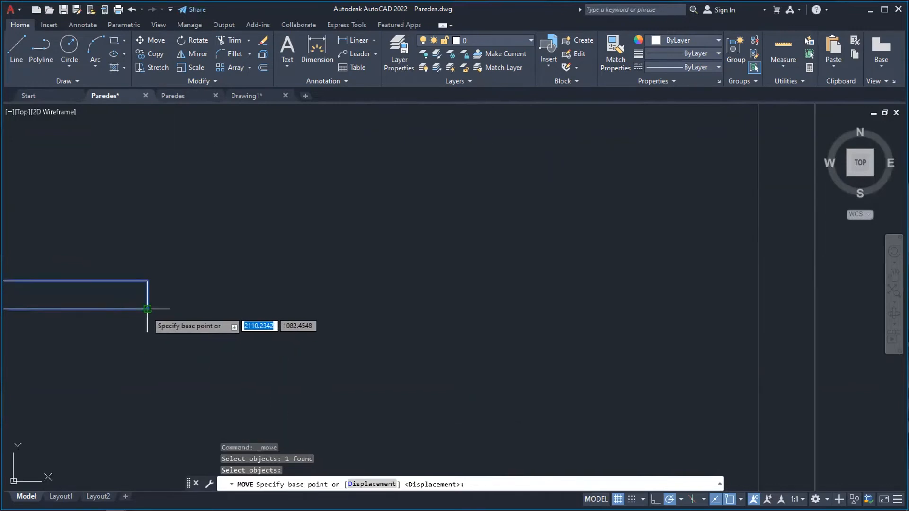
click(148, 309)
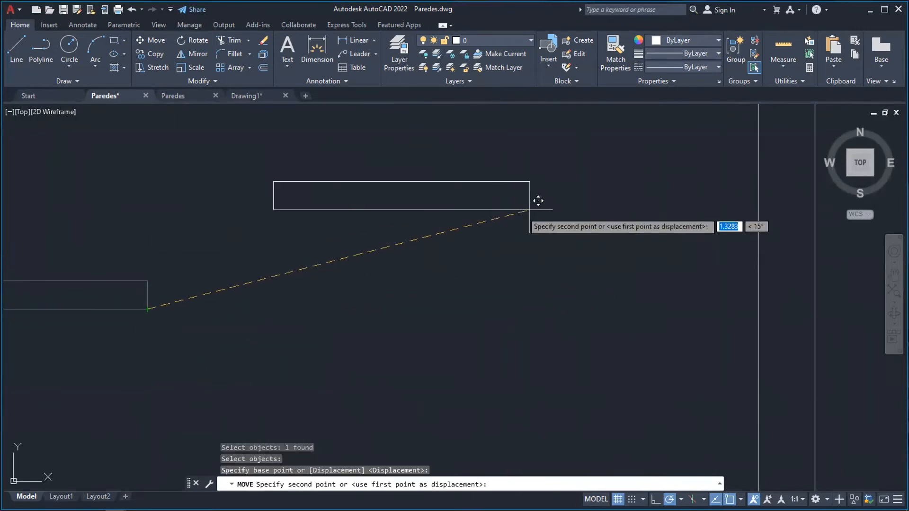
scroll(606, 185, down, 3)
scroll(607, 185, up, 1)
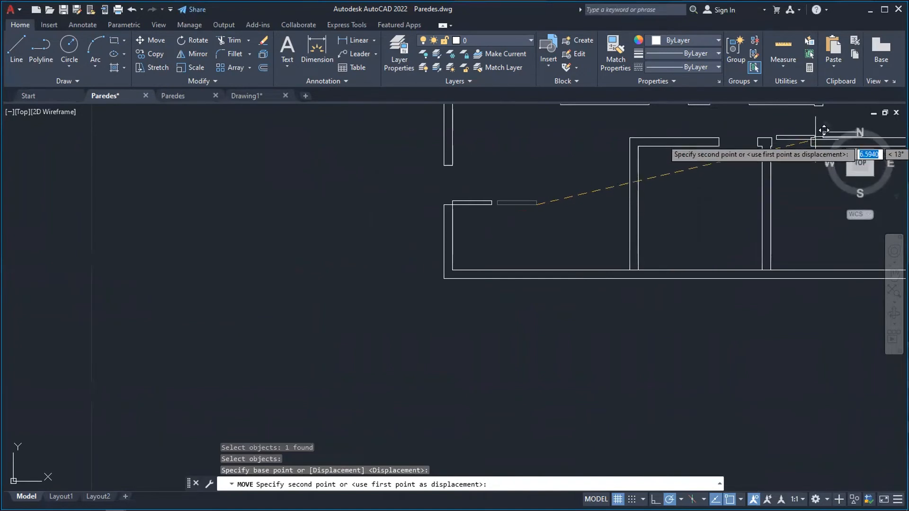
scroll(812, 116, up, 2)
scroll(739, 145, down, 5)
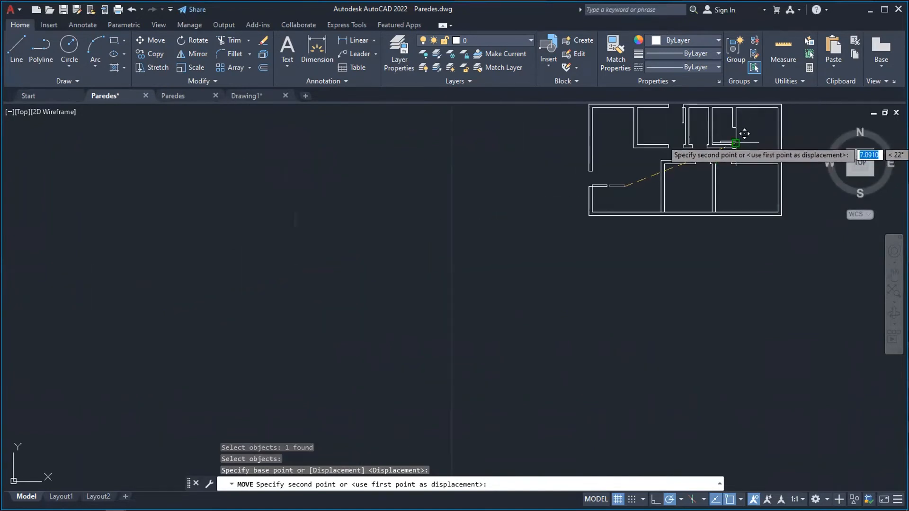
scroll(747, 127, up, 2)
scroll(748, 127, up, 4)
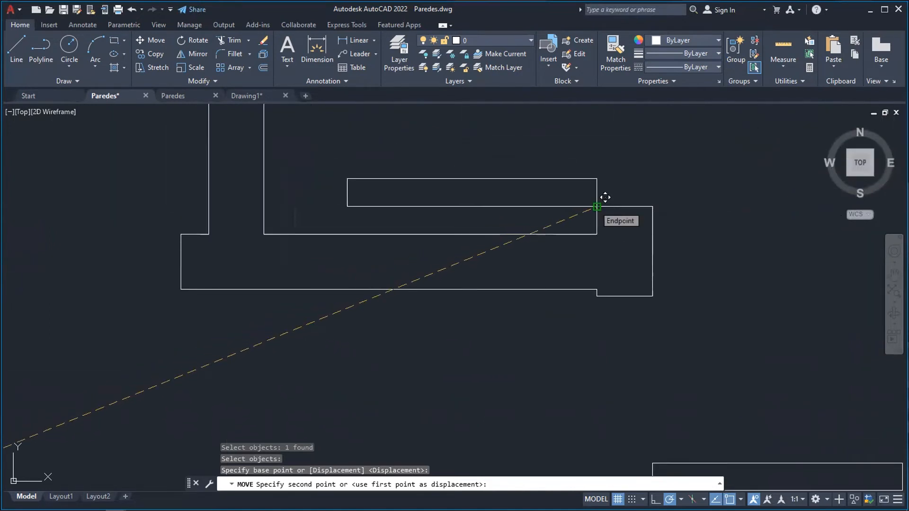
click(600, 195)
scroll(708, 179, down, 5)
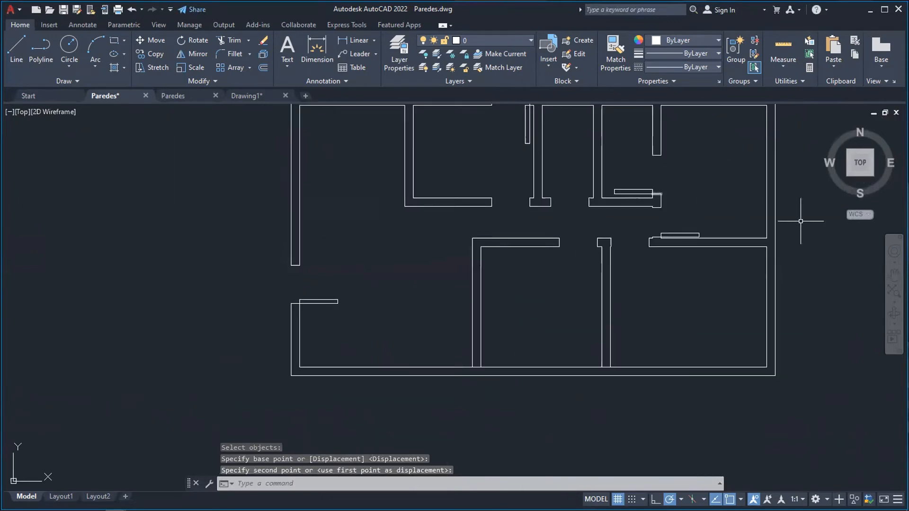
- Examine how the two moved leaves meet their jambs and which interior doorways still lack a door leaf
click(893, 276)
drag(763, 284, 592, 328)
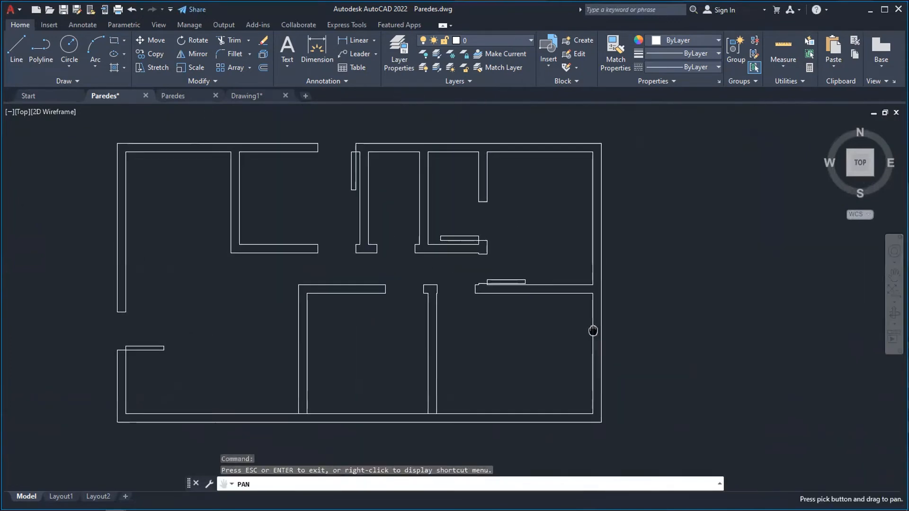
scroll(517, 294, up, 5)
scroll(516, 292, up, 2)
scroll(496, 229, down, 4)
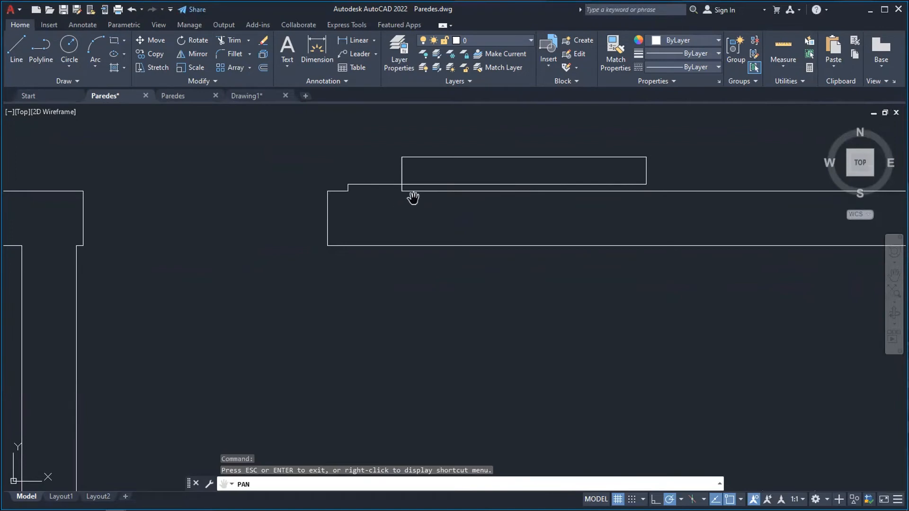
scroll(413, 197, down, 10)
scroll(314, 199, up, 2)
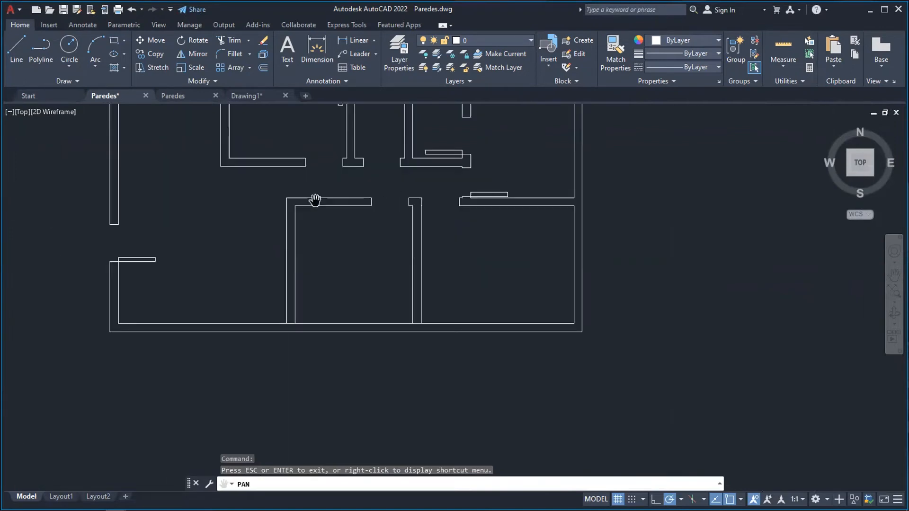
drag(330, 144, 332, 220)
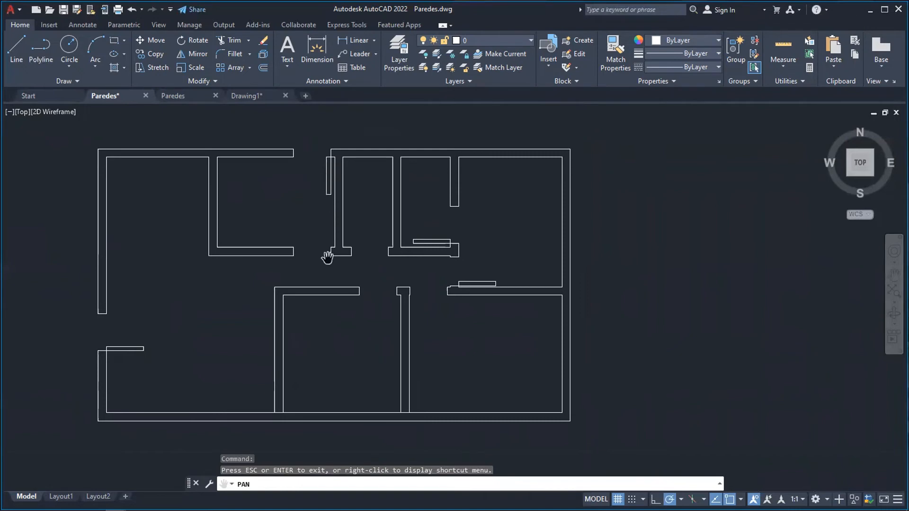
- Copy the vertical door leaf of the top exterior doorway three times, placing the copies in the empty room to its left
scroll(312, 203, up, 2)
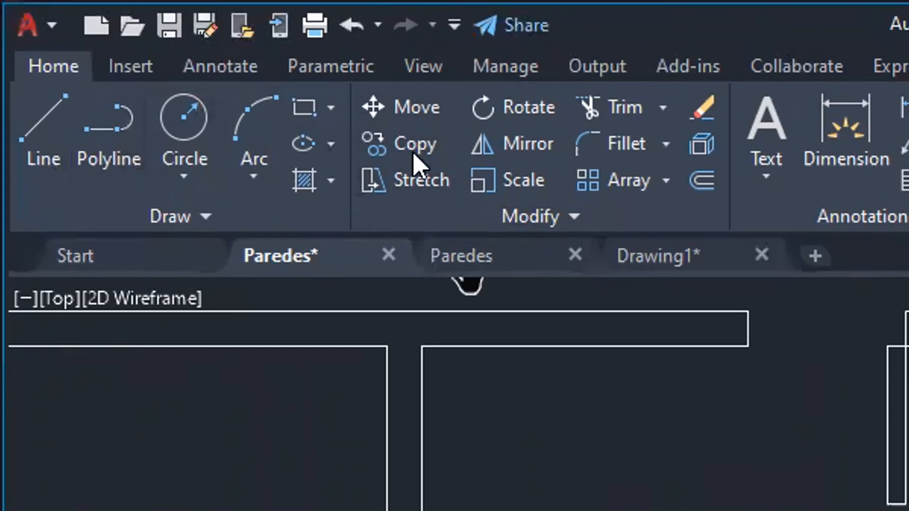
click(411, 150)
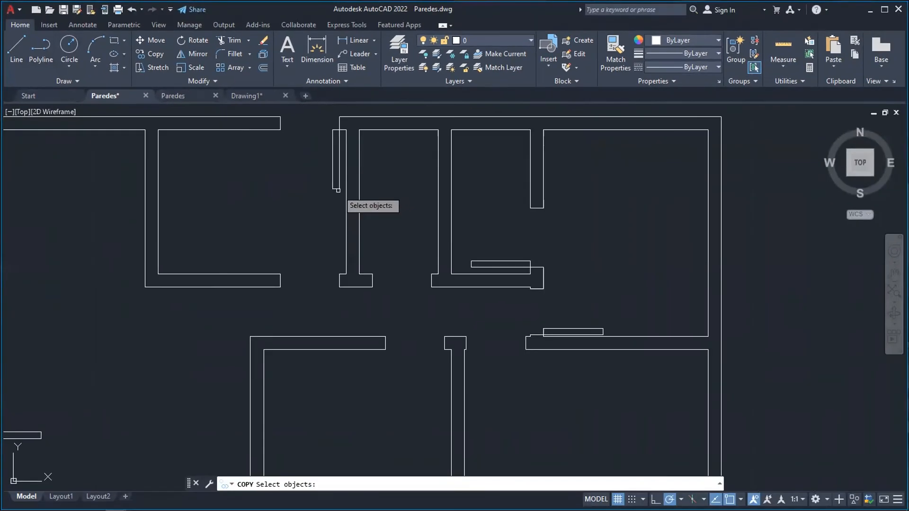
click(339, 188)
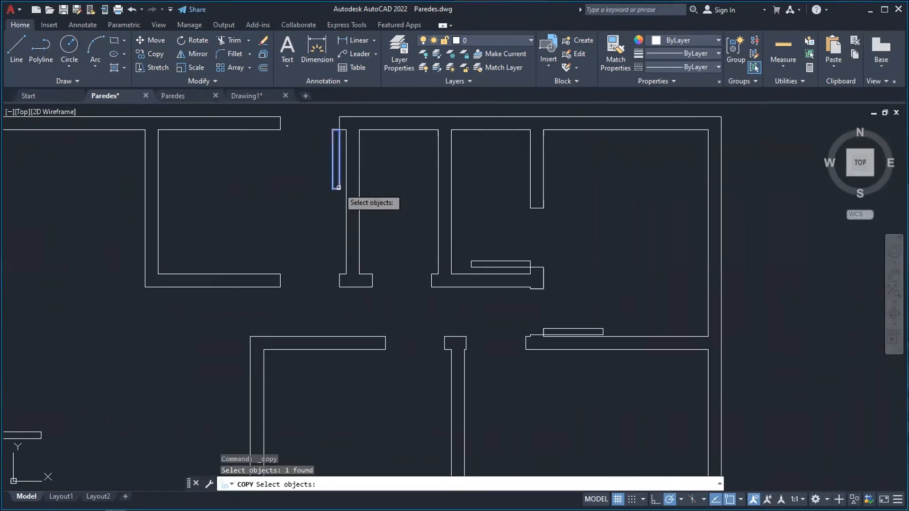
key(Return)
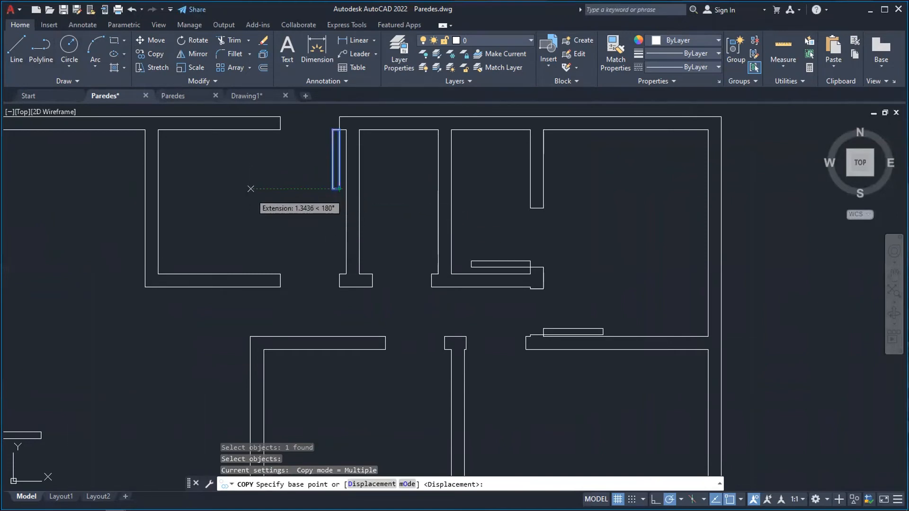
click(250, 189)
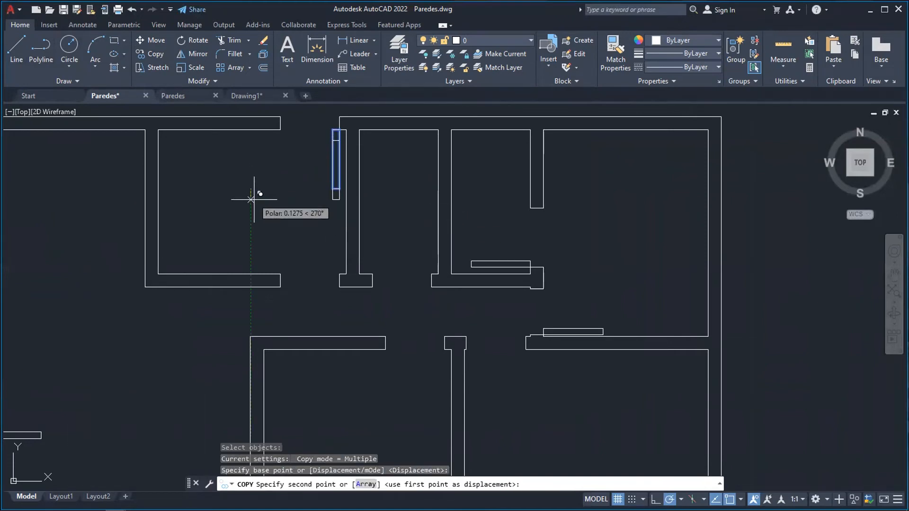
click(197, 205)
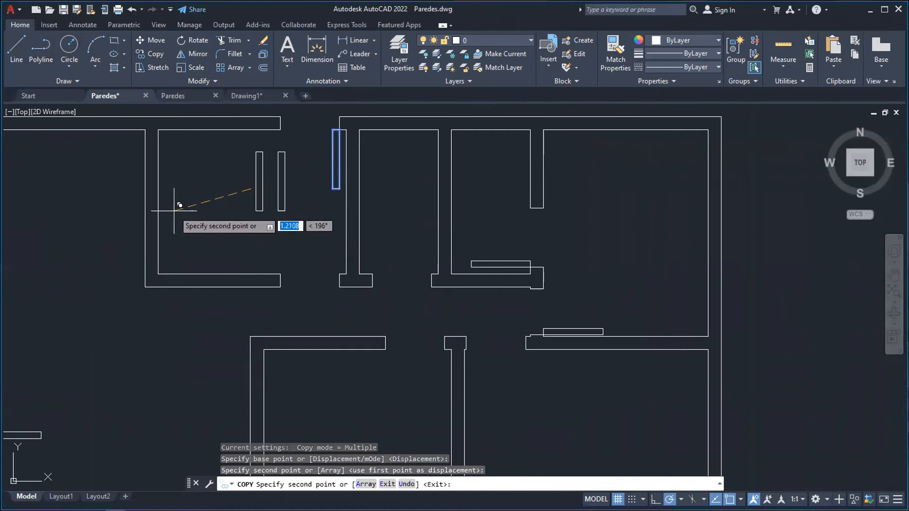
click(181, 204)
click(151, 196)
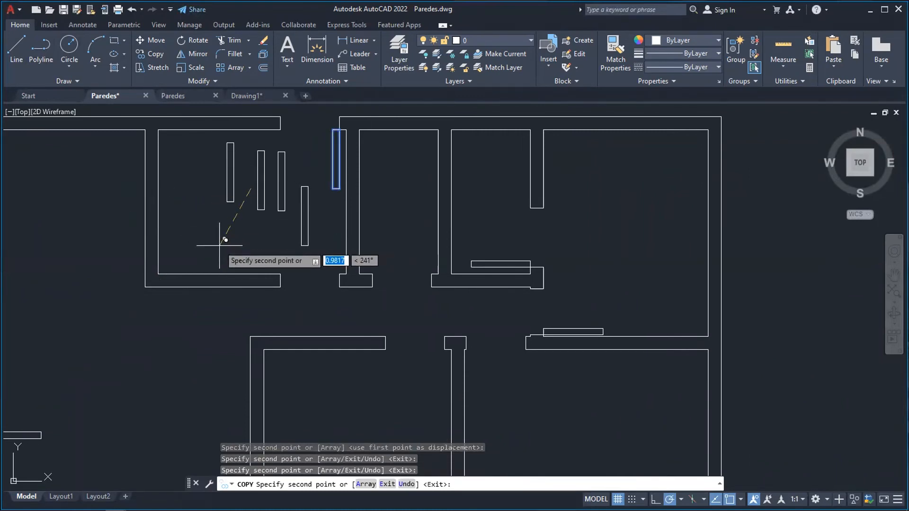
key(Escape)
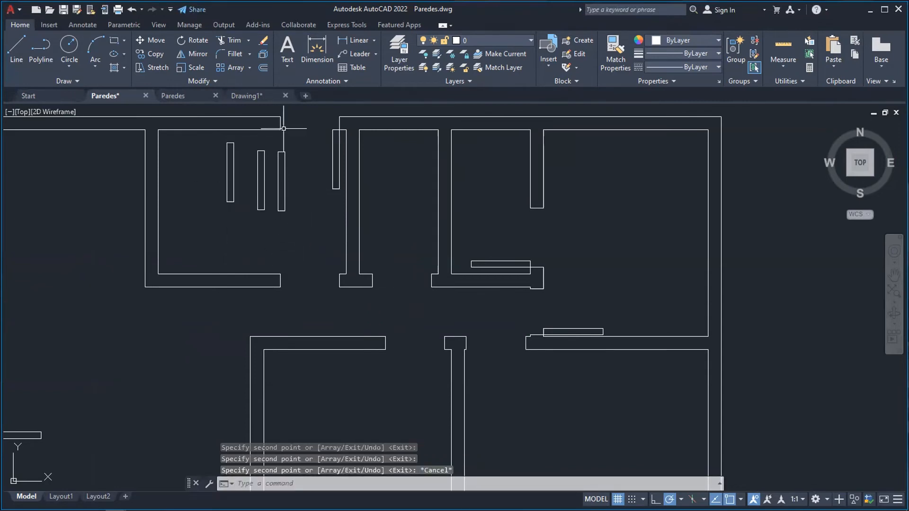
- Move the nearest vertical leaf copy by its lower-right corner onto the upper-left corner of the jamb block directly below the top exterior doorway
scroll(315, 157, up, 2)
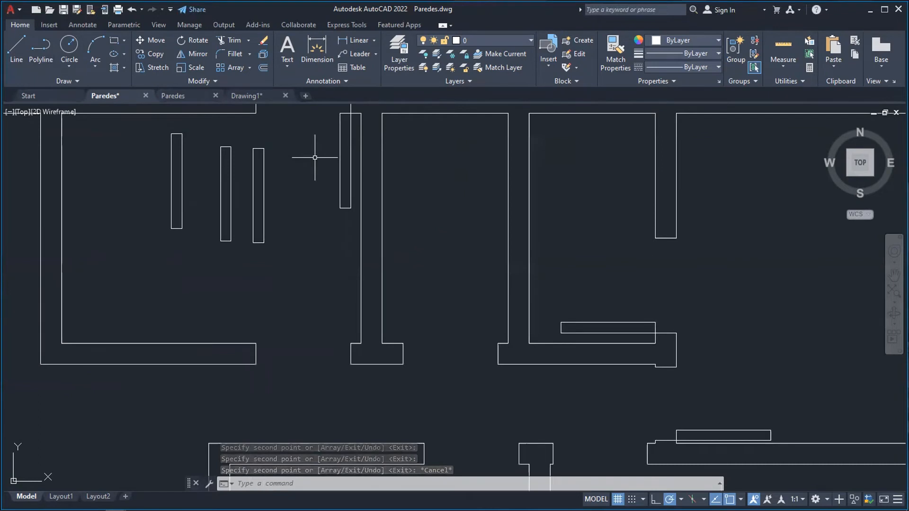
click(154, 41)
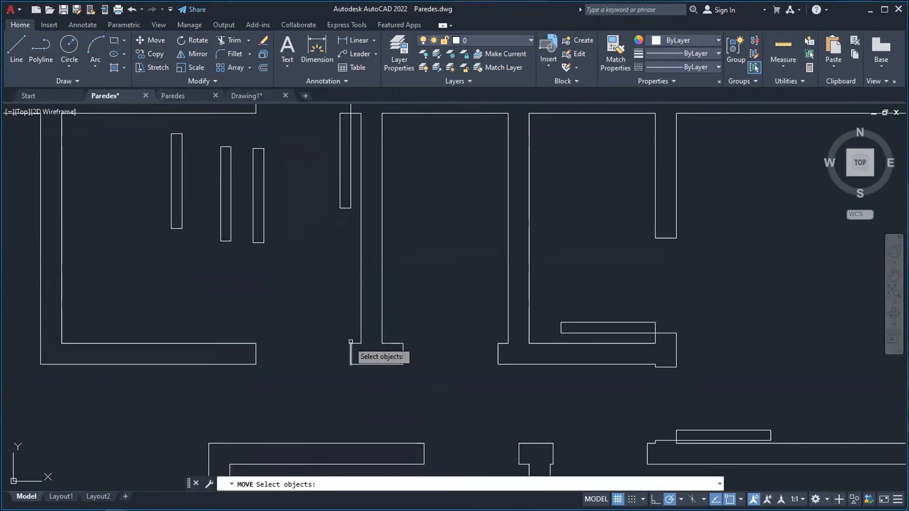
click(262, 242)
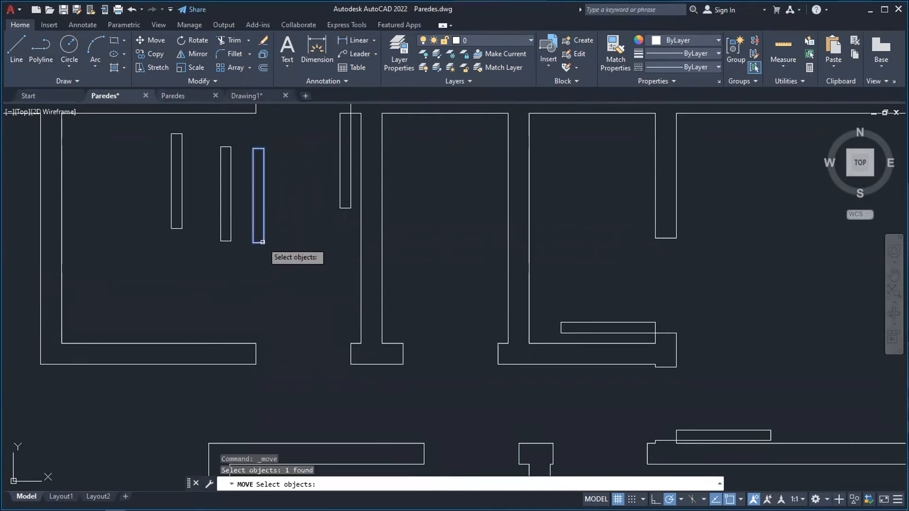
key(Return)
click(264, 243)
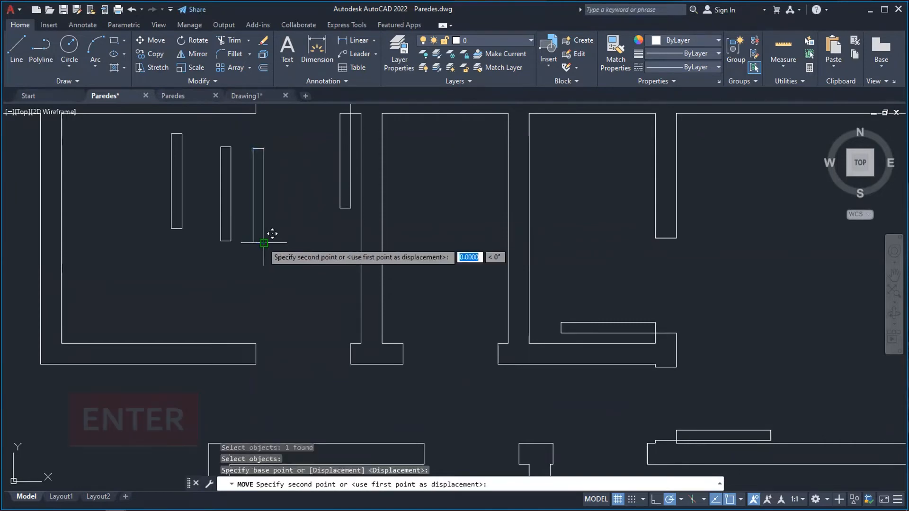
click(351, 343)
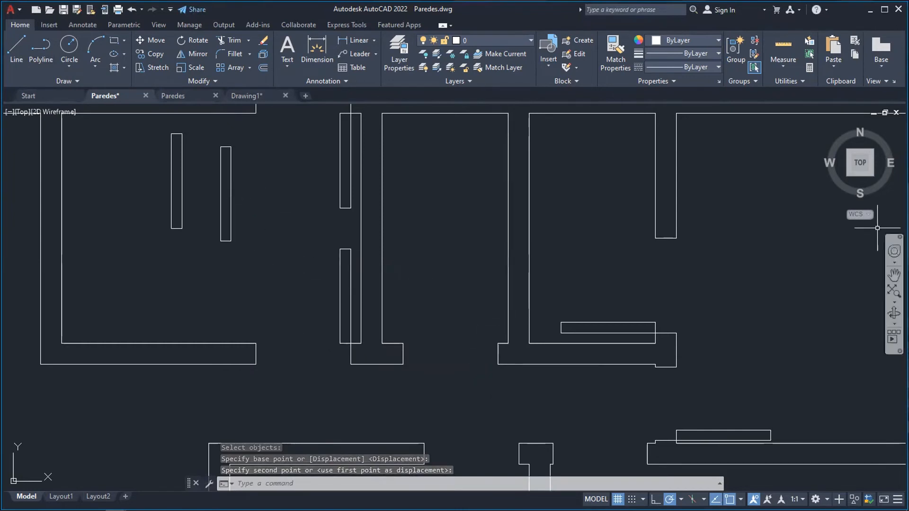
- Move the next vertical leaf copy by its upper-left corner onto the lower-right corner of the jamb block atop the wall between the lower rooms
click(894, 275)
mouse_move(657, 357)
mouse_down()
mouse_move(607, 262)
mouse_move(591, 202)
mouse_up()
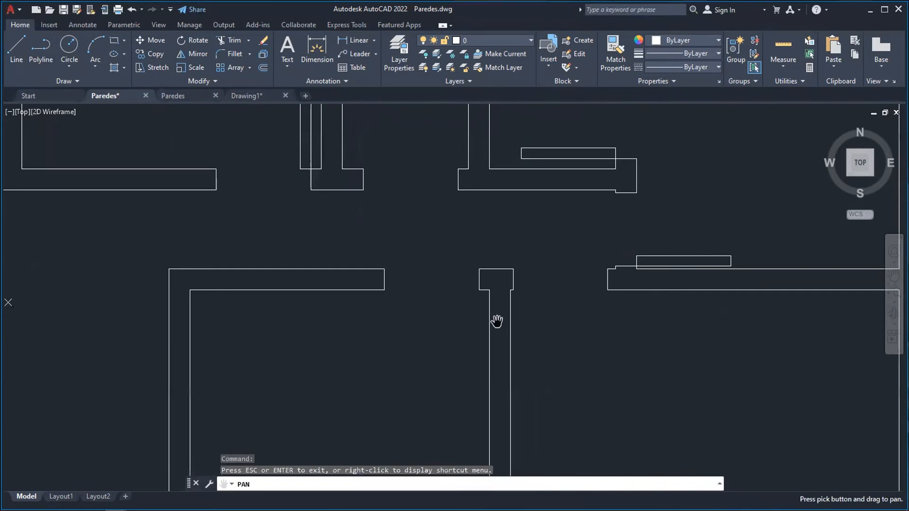
scroll(546, 327, down, 2)
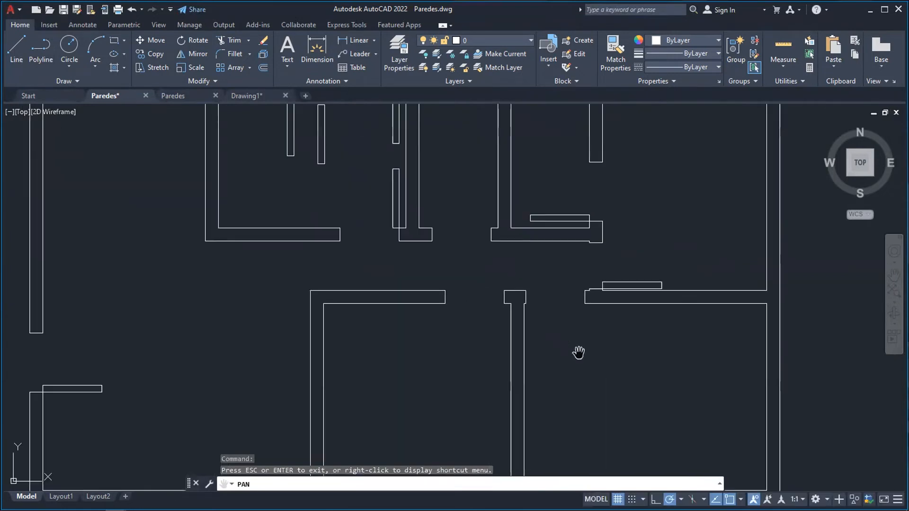
mouse_move(474, 284)
mouse_down()
mouse_move(442, 248)
mouse_move(406, 297)
mouse_move(414, 288)
mouse_up()
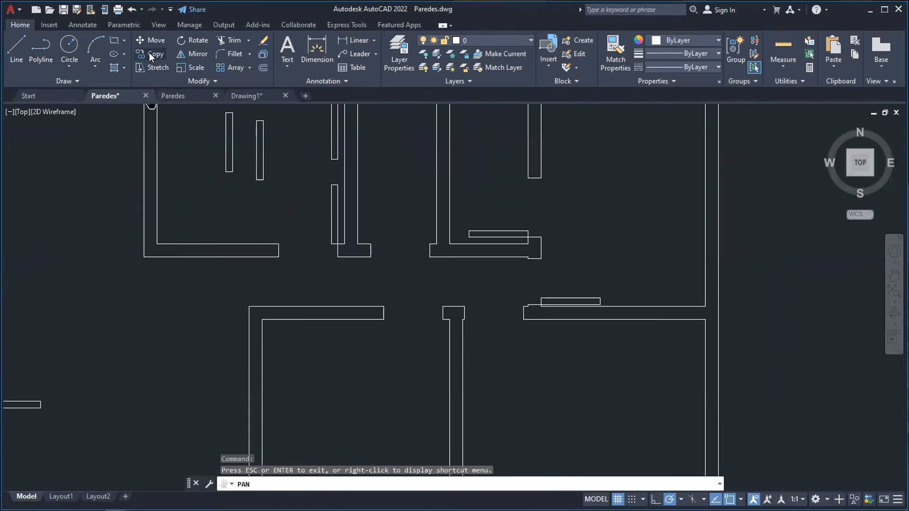
click(154, 41)
click(264, 180)
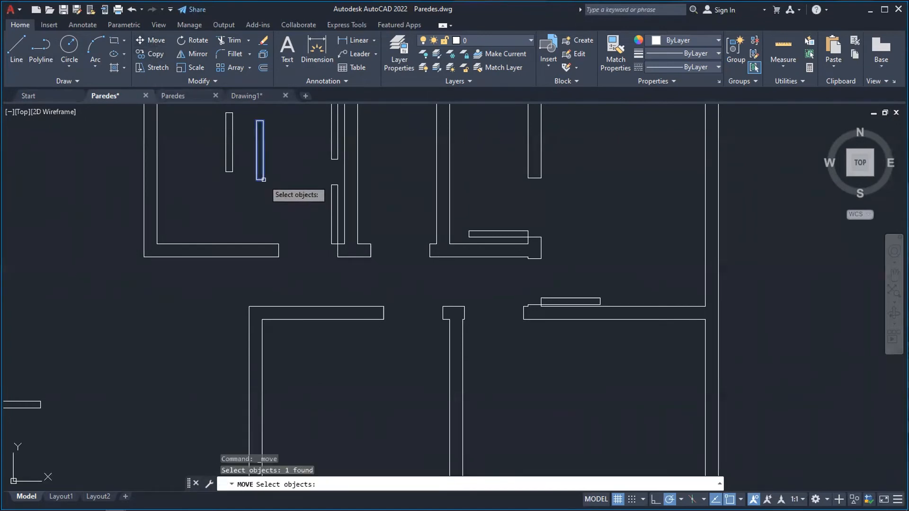
key(Return)
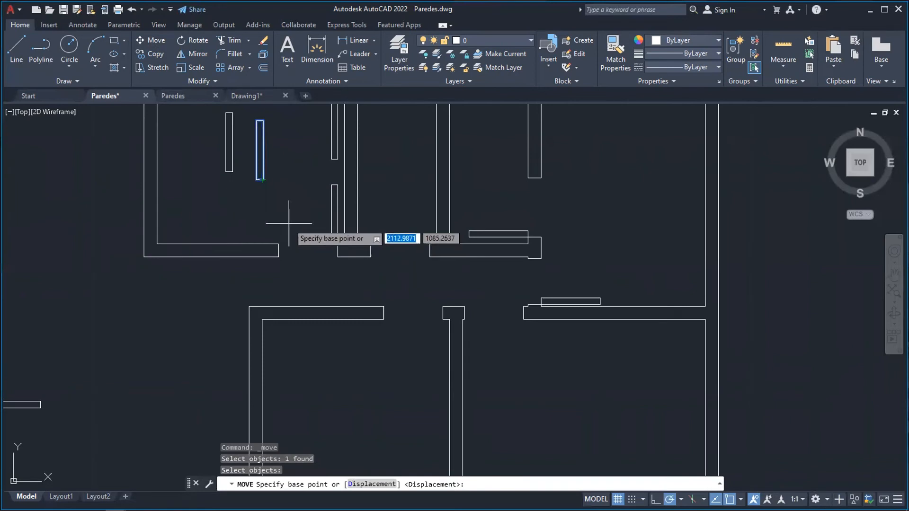
click(257, 121)
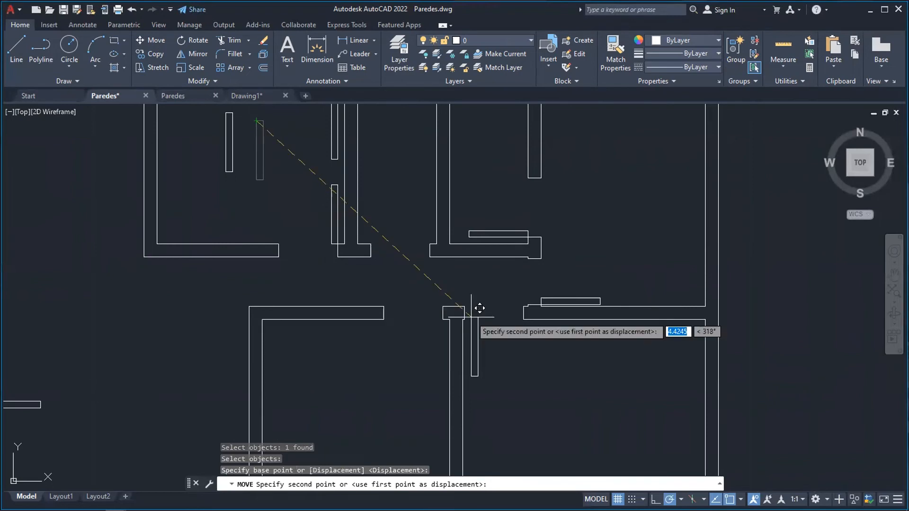
scroll(484, 323, up, 5)
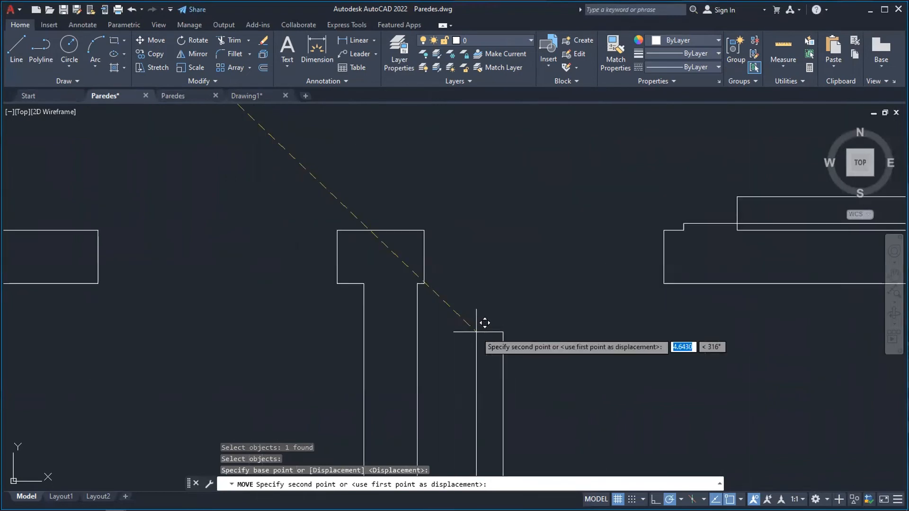
click(432, 274)
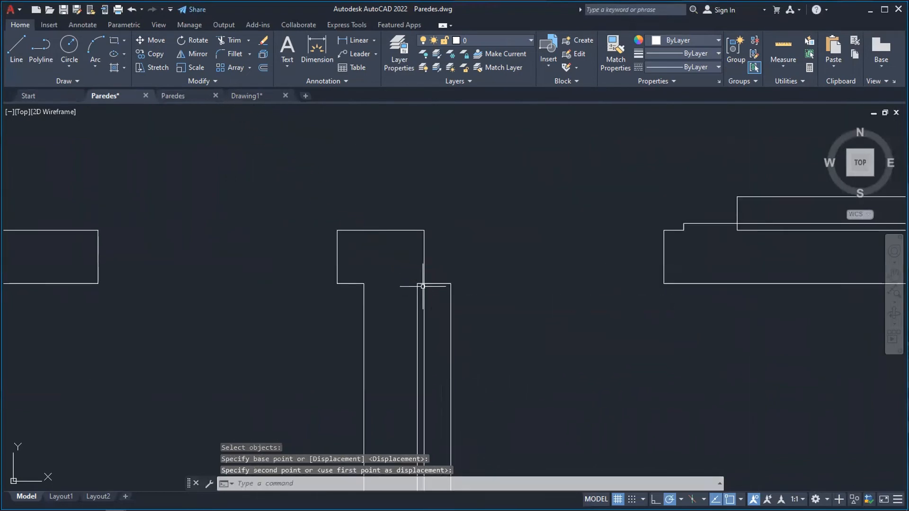
scroll(520, 329, down, 3)
scroll(447, 316, down, 5)
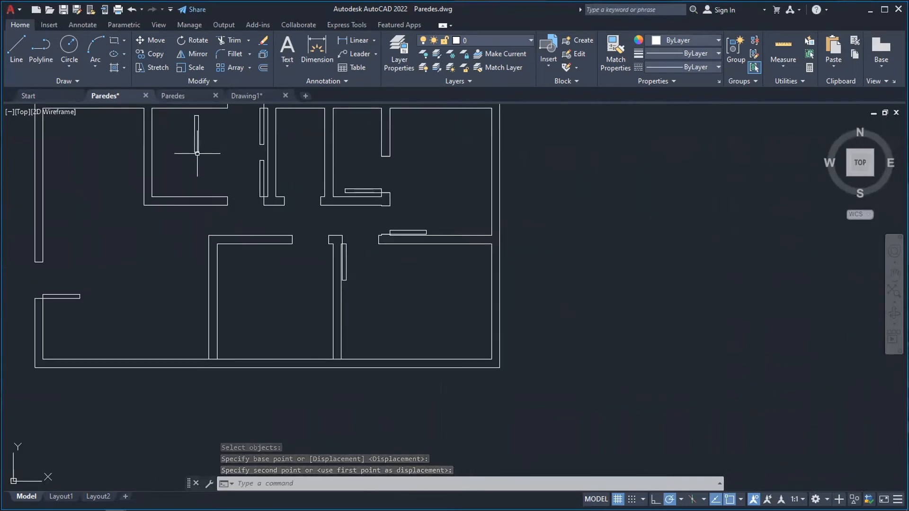
click(152, 38)
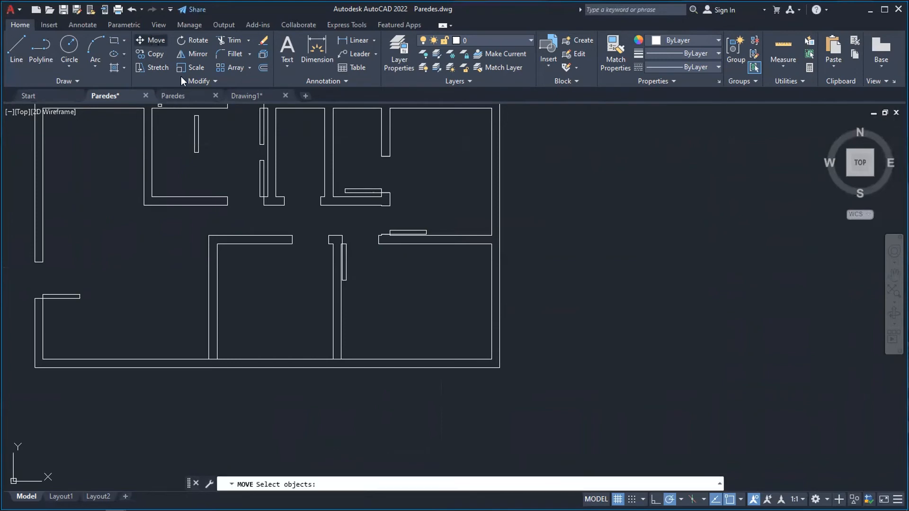
click(198, 152)
key(Return)
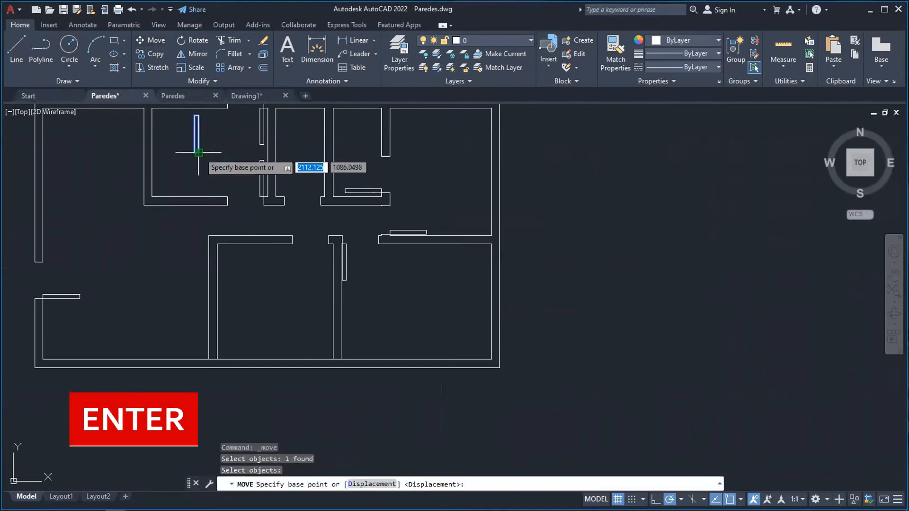
click(198, 152)
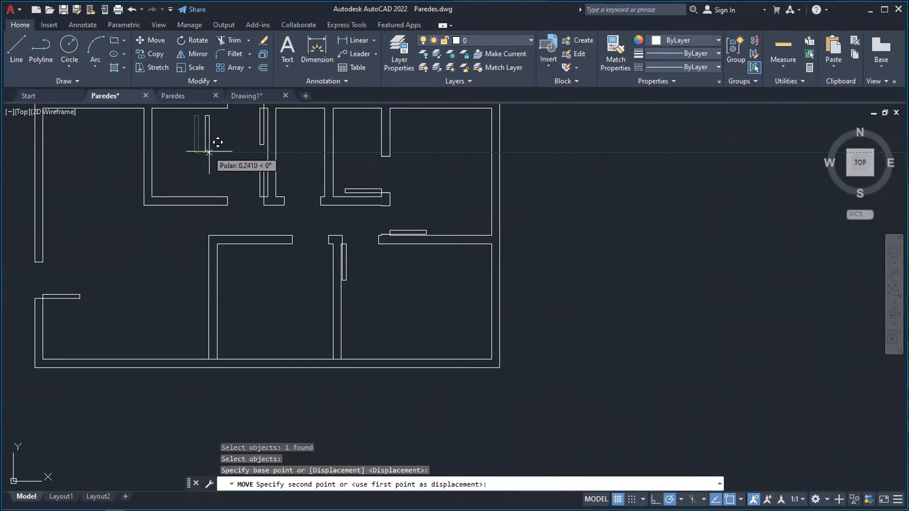
key(Escape)
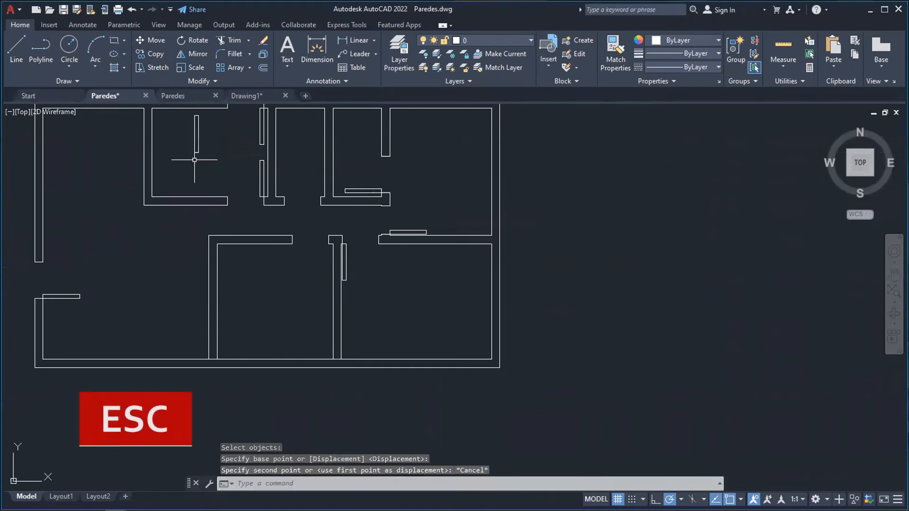
- Move the last vertical leaf copy by its upper-right corner onto the lower-left corner of the jamb block between the two lower rooms
click(161, 41)
scroll(201, 129, up, 2)
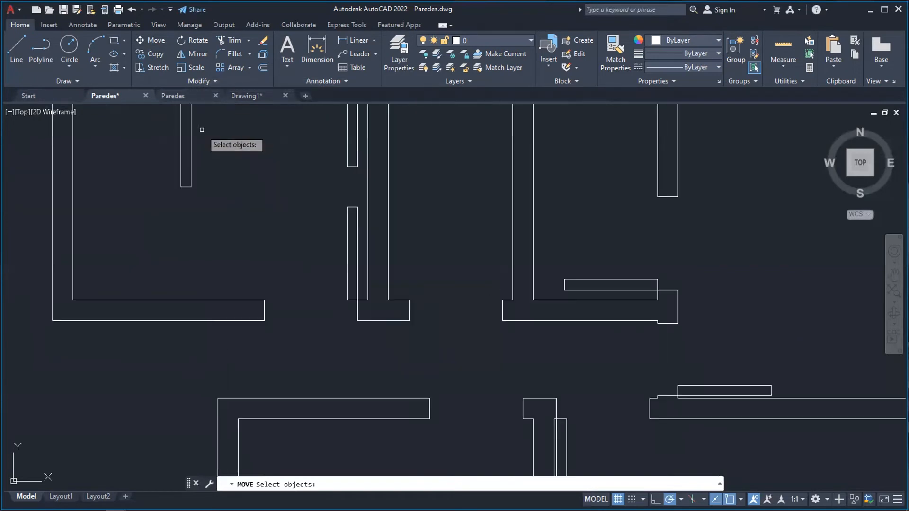
scroll(207, 119, down, 2)
scroll(213, 105, up, 2)
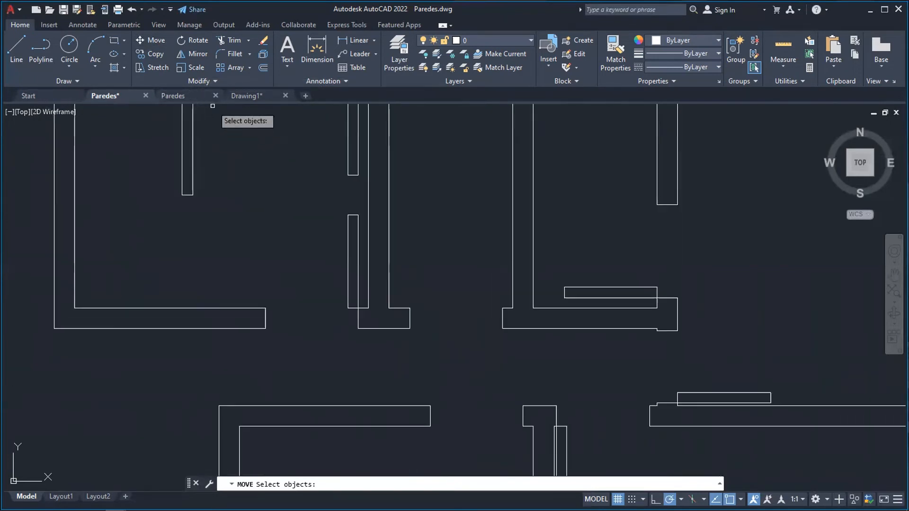
scroll(211, 113, down, 3)
scroll(201, 123, up, 5)
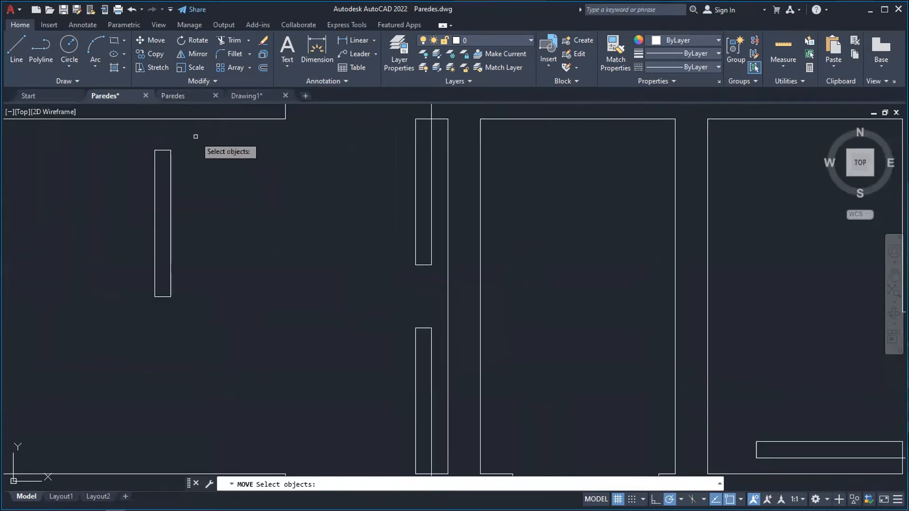
click(170, 151)
key(Return)
click(171, 150)
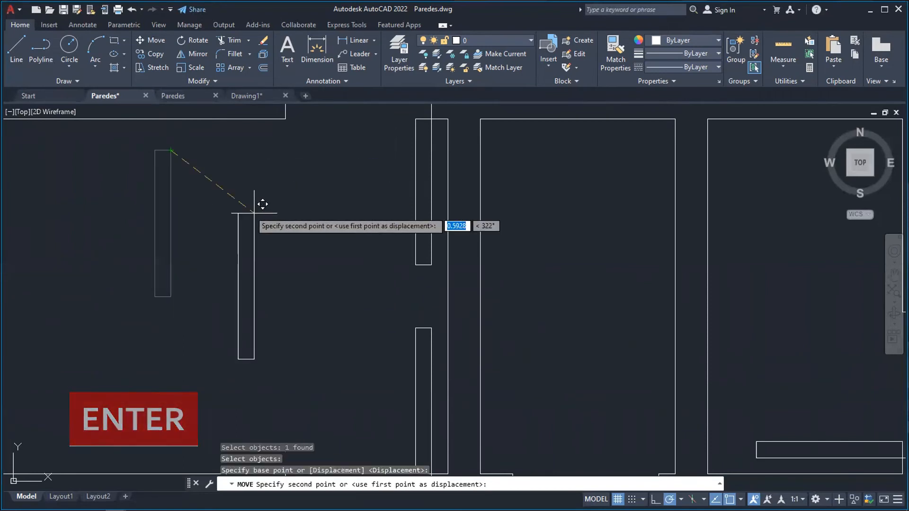
scroll(262, 204, down, 4)
scroll(478, 405, down, 2)
scroll(477, 408, up, 5)
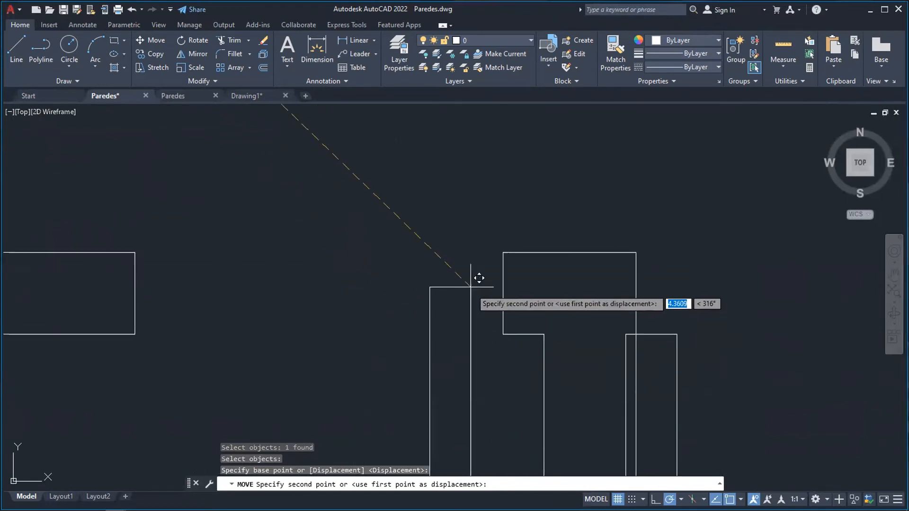
click(512, 325)
scroll(408, 286, down, 6)
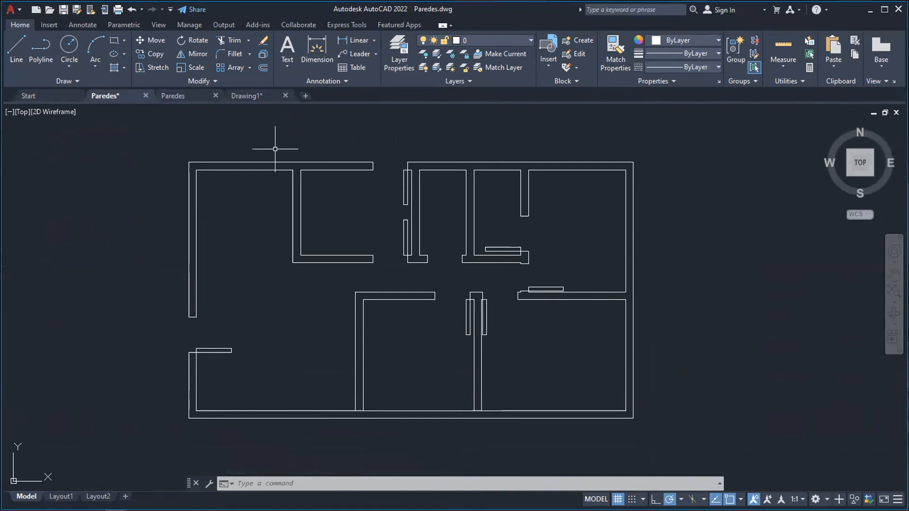
- Switch to the Drawing1 reference plan and examine the door leaves and swing arcs at its openings
click(258, 97)
scroll(518, 288, up, 4)
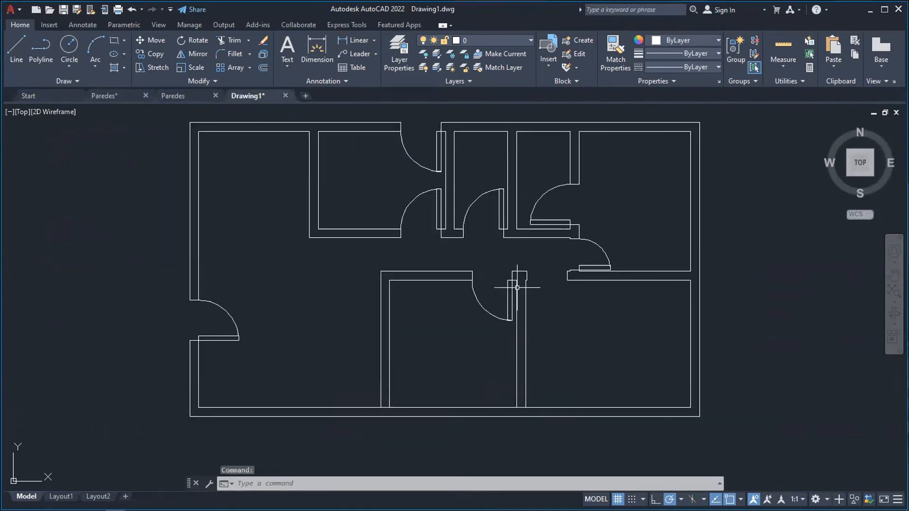
scroll(520, 294, down, 2)
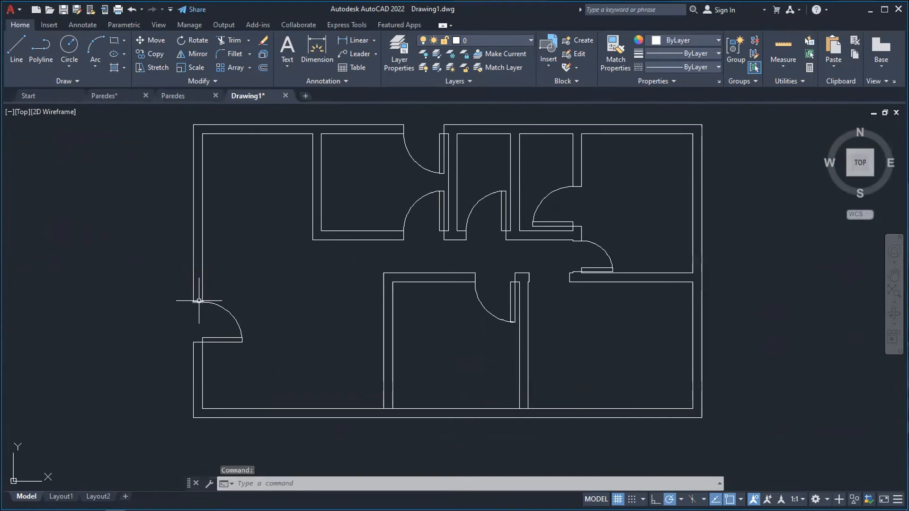
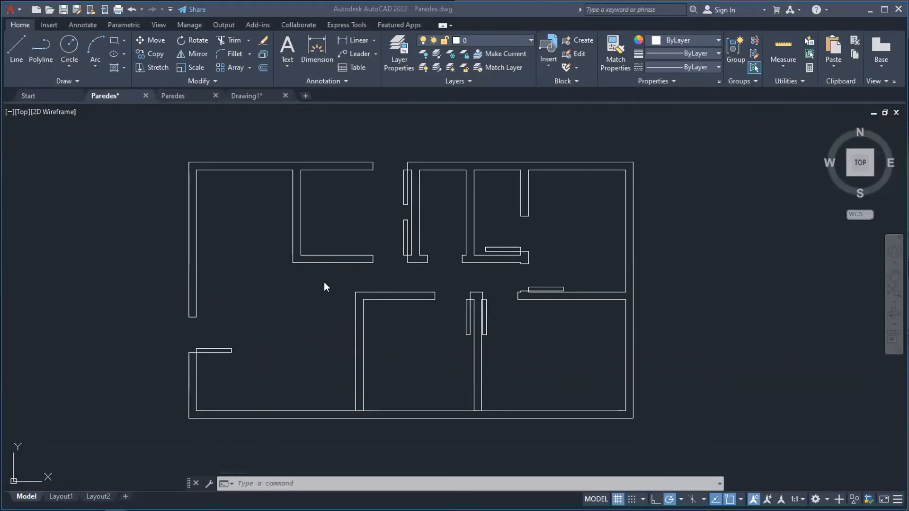
- Examine the door leaves placed at the openings across the Paredes floor plan
scroll(199, 359, up, 2)
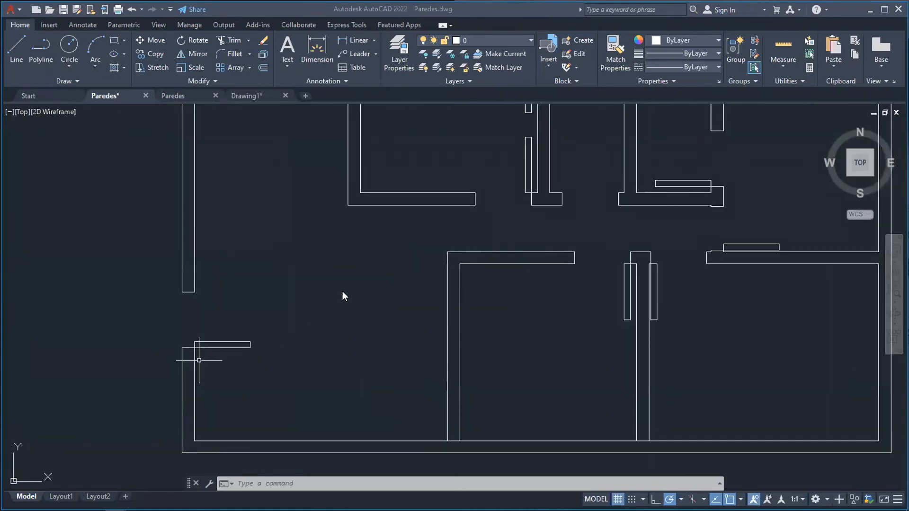
scroll(285, 287, down, 2)
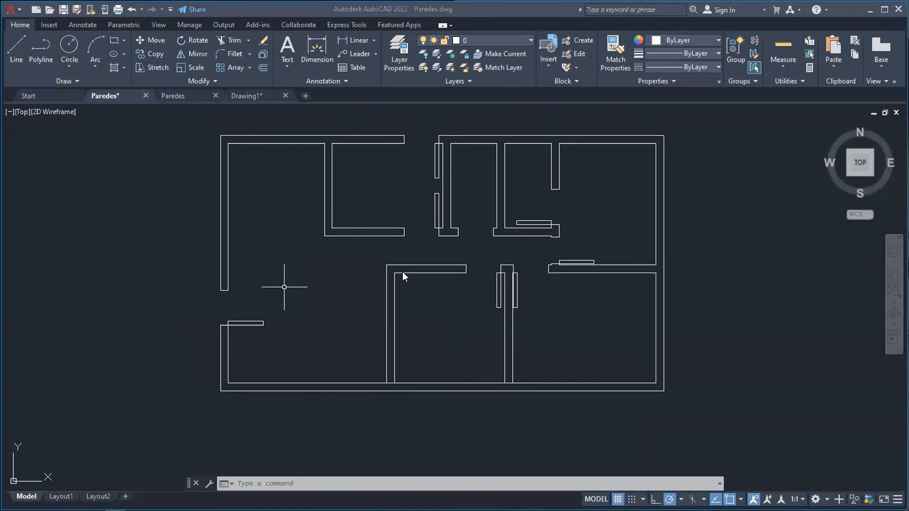
click(581, 245)
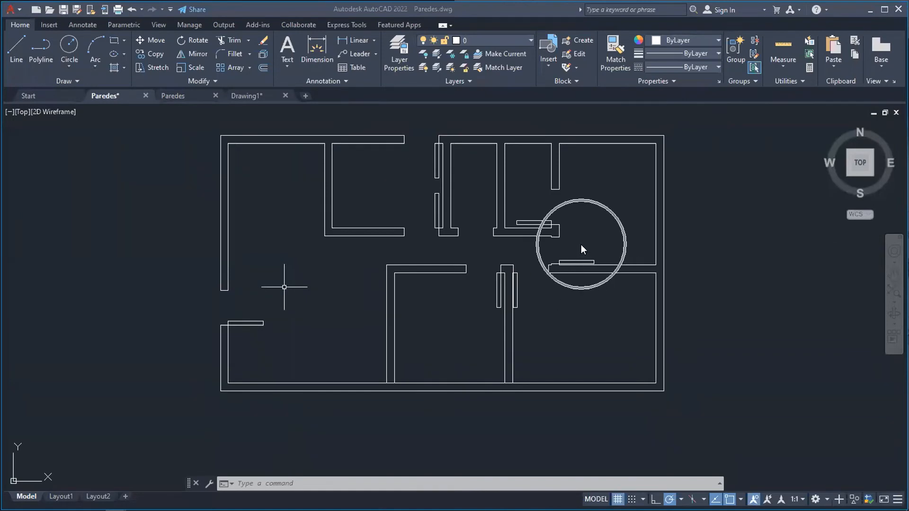
click(581, 244)
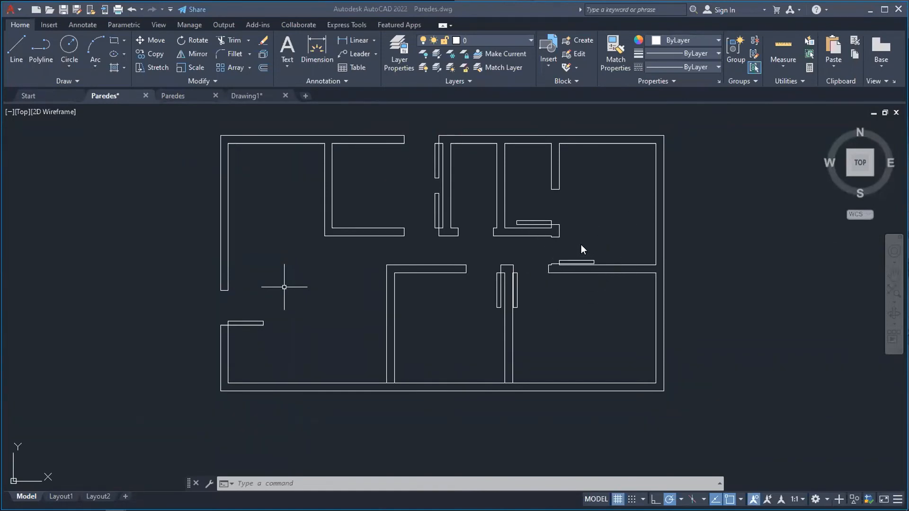
scroll(553, 255, up, 4)
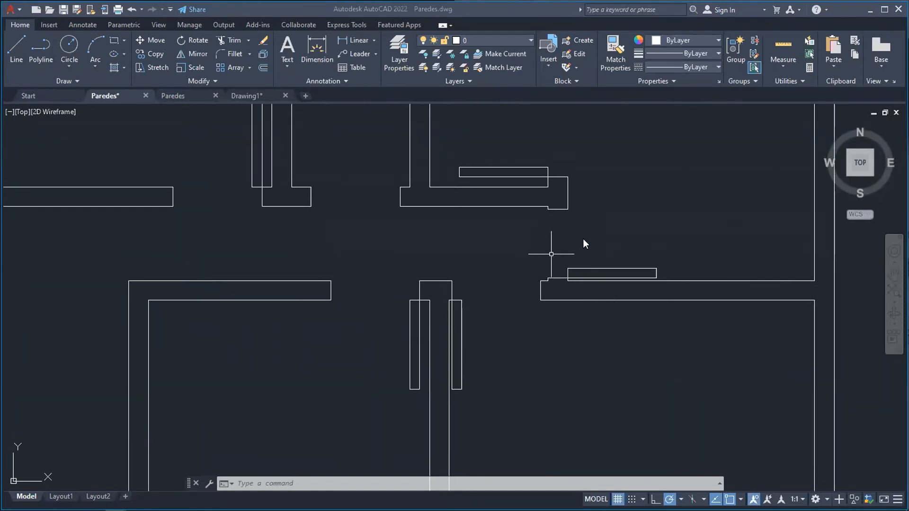
scroll(541, 253, down, 2)
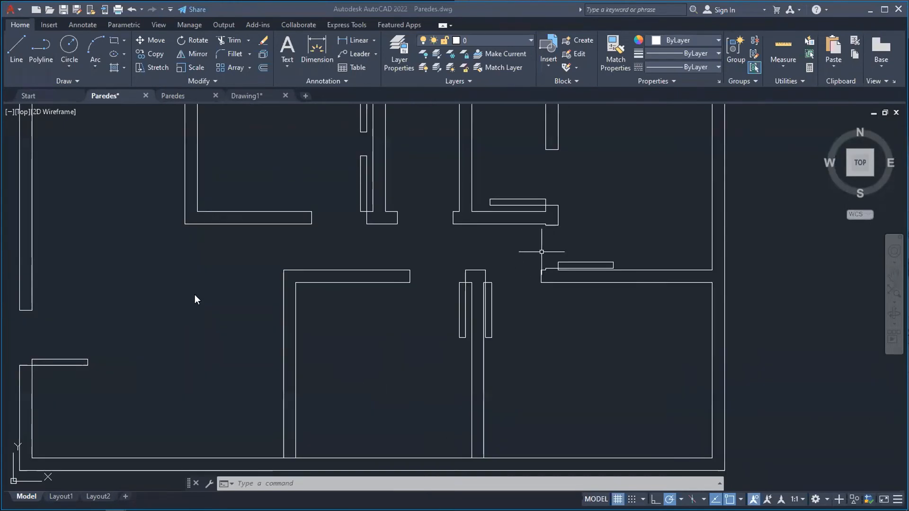
scroll(63, 316, down, 4)
- Draw a Start, Center, End swing arc at the west exterior doorway from the leaf's lower-right corner, centred on its lower-left corner, to the upper jamb's inner corner
scroll(34, 329, up, 3)
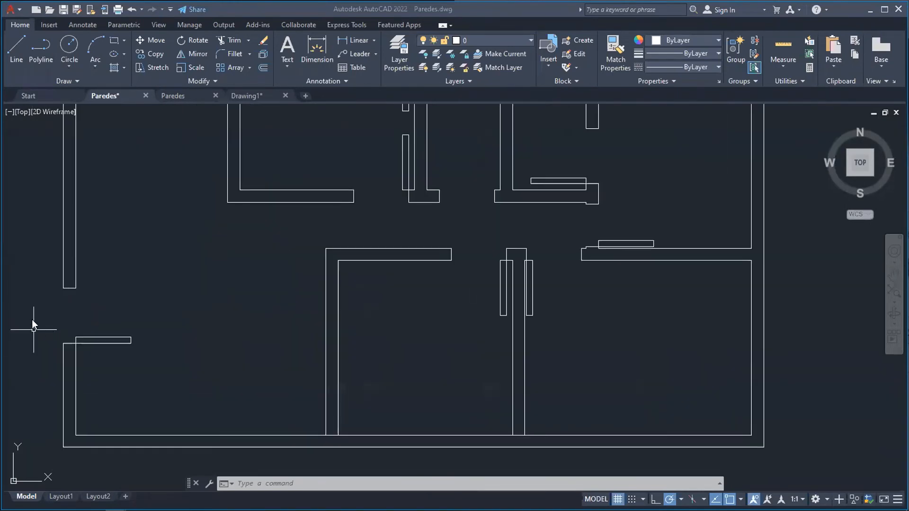
scroll(32, 319, up, 3)
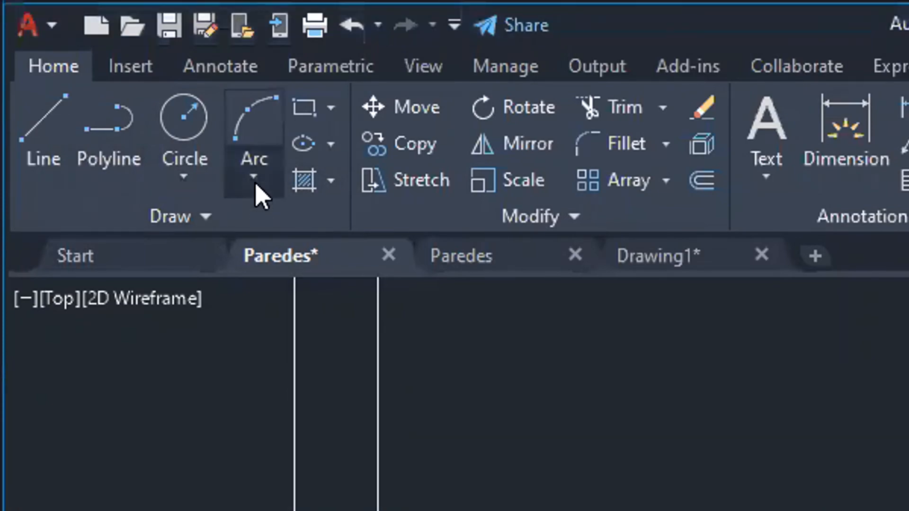
click(258, 180)
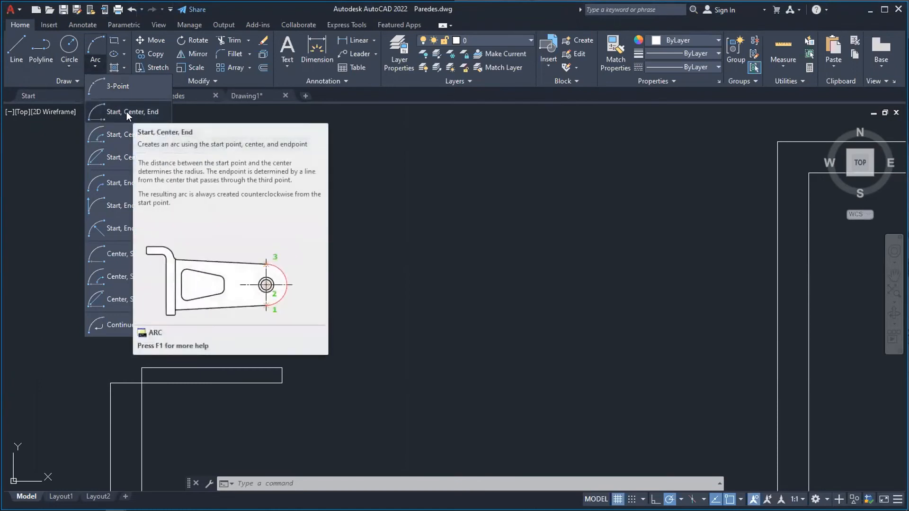
click(126, 112)
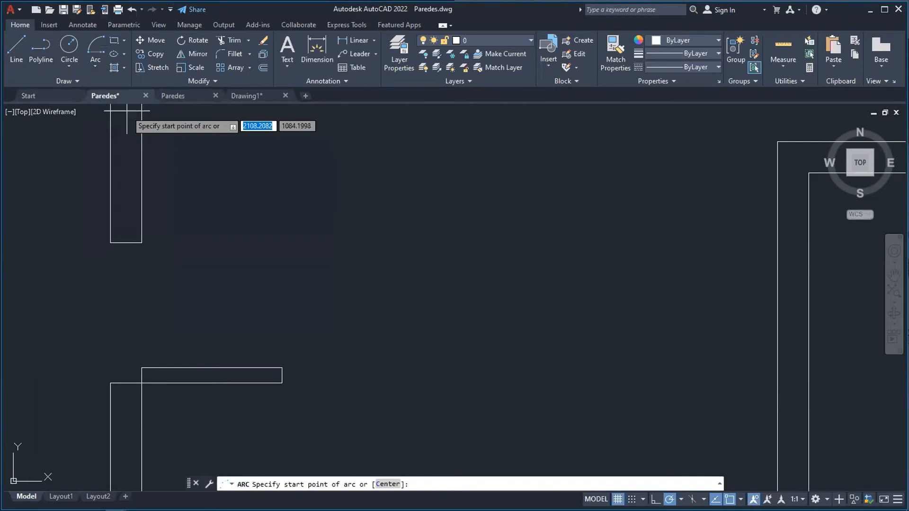
click(282, 382)
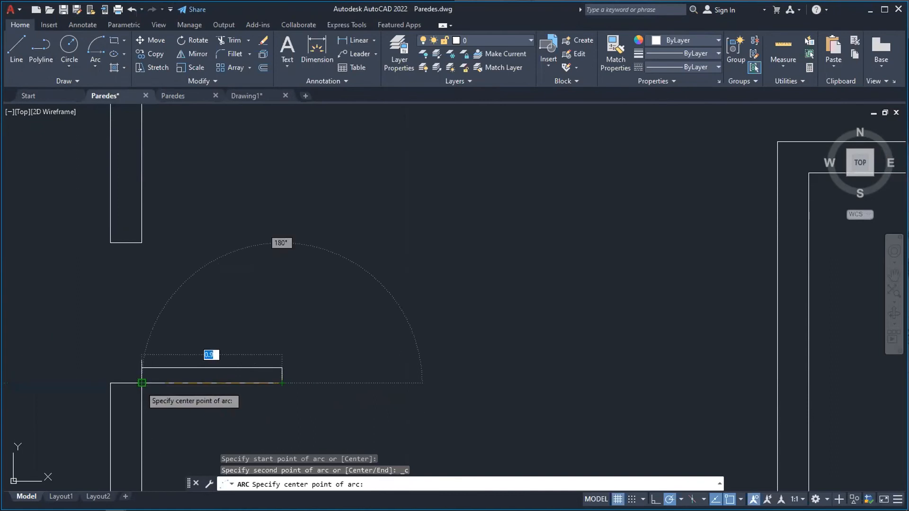
click(142, 383)
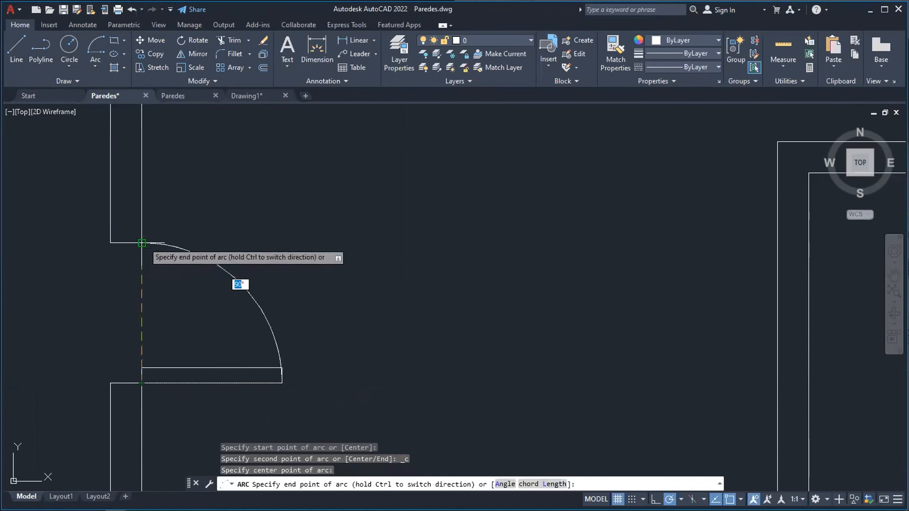
click(142, 243)
scroll(371, 311, down, 4)
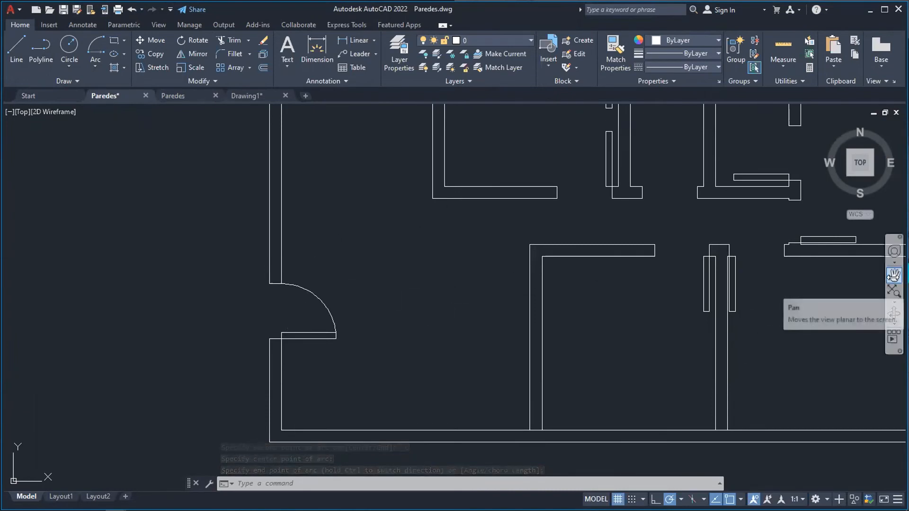
click(894, 274)
mouse_move(753, 299)
mouse_down()
mouse_move(387, 315)
mouse_move(468, 314)
mouse_up()
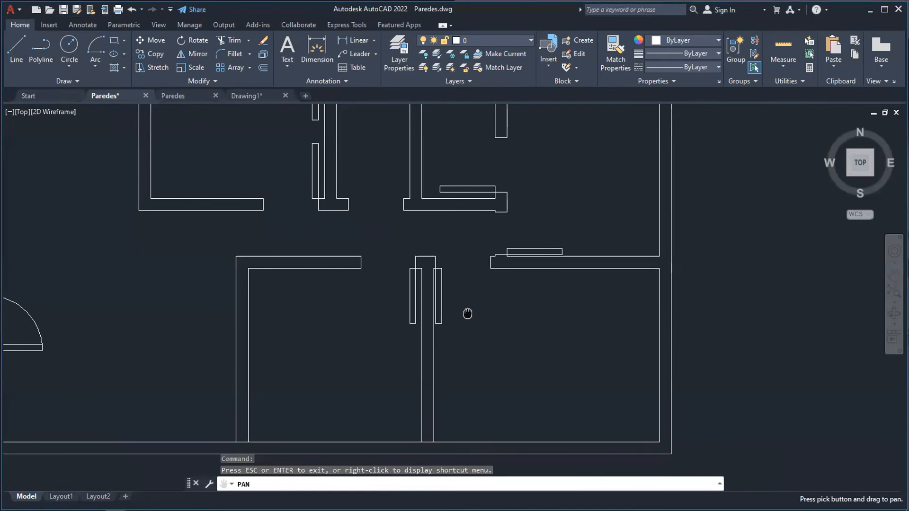
scroll(482, 316, up, 2)
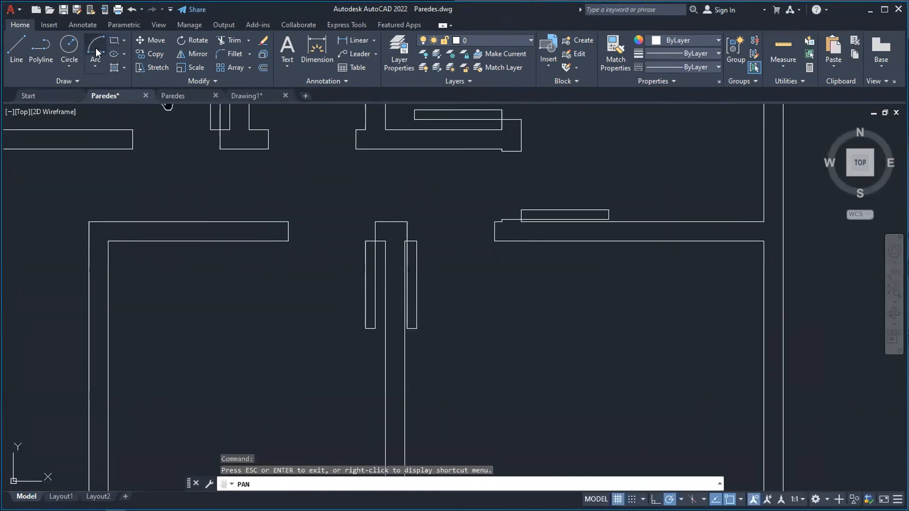
click(91, 63)
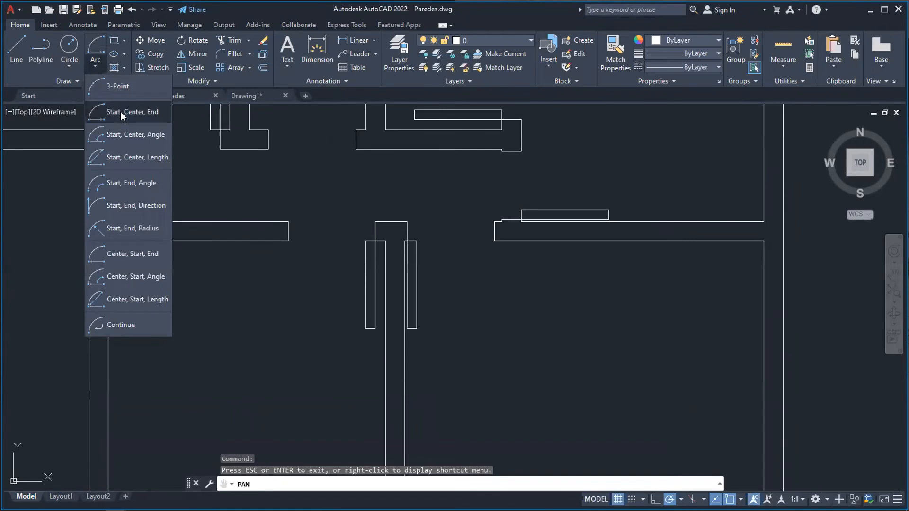
click(121, 112)
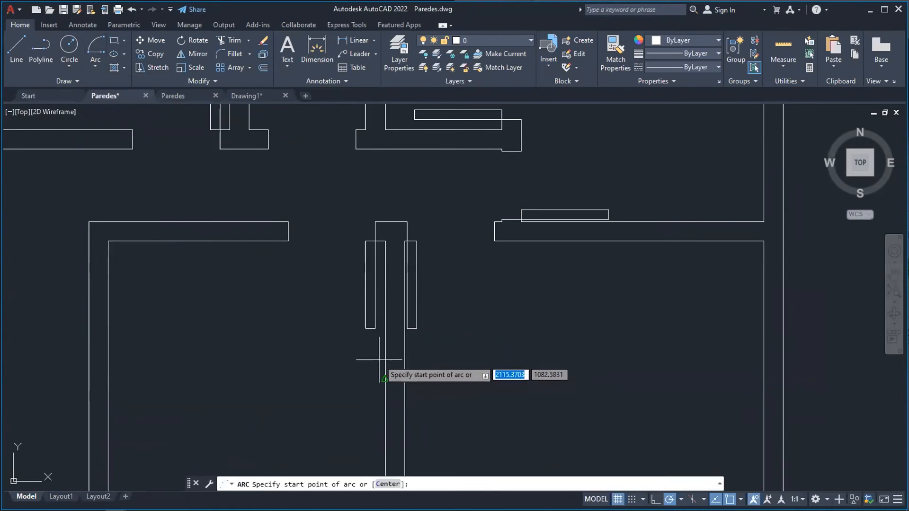
click(375, 328)
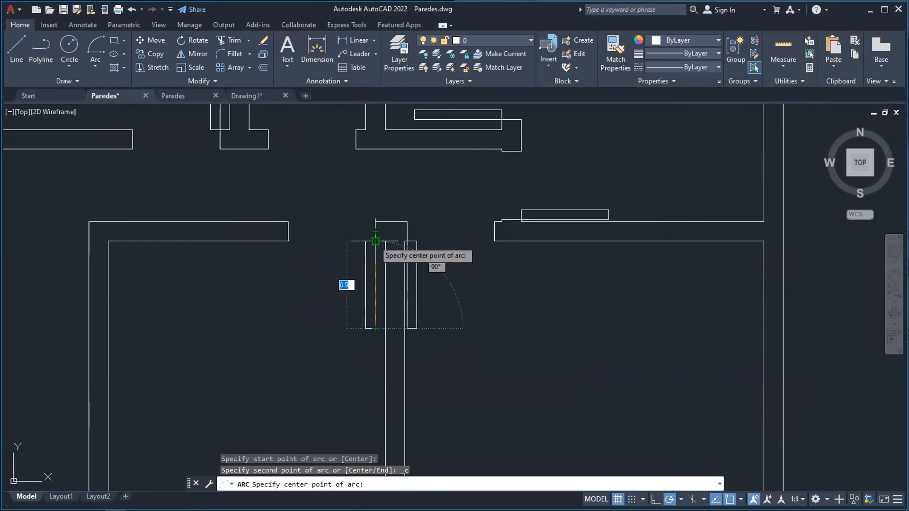
click(376, 241)
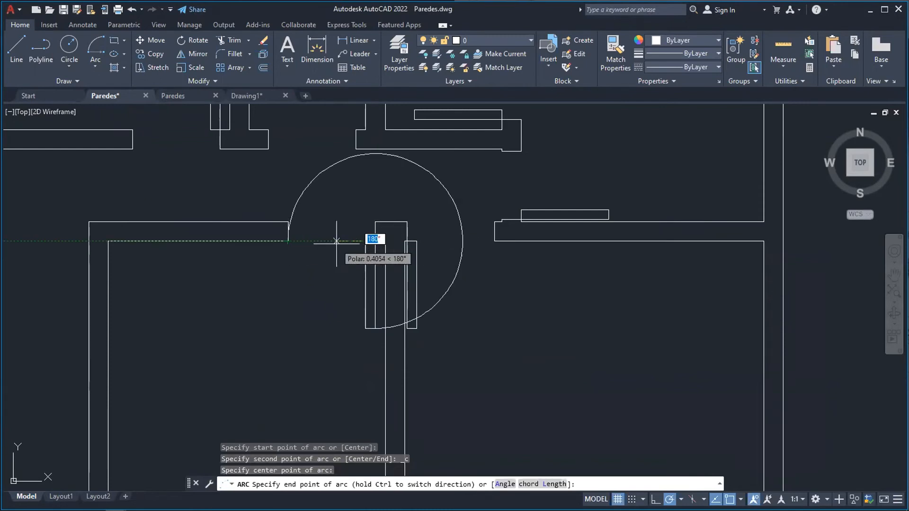
key(Escape)
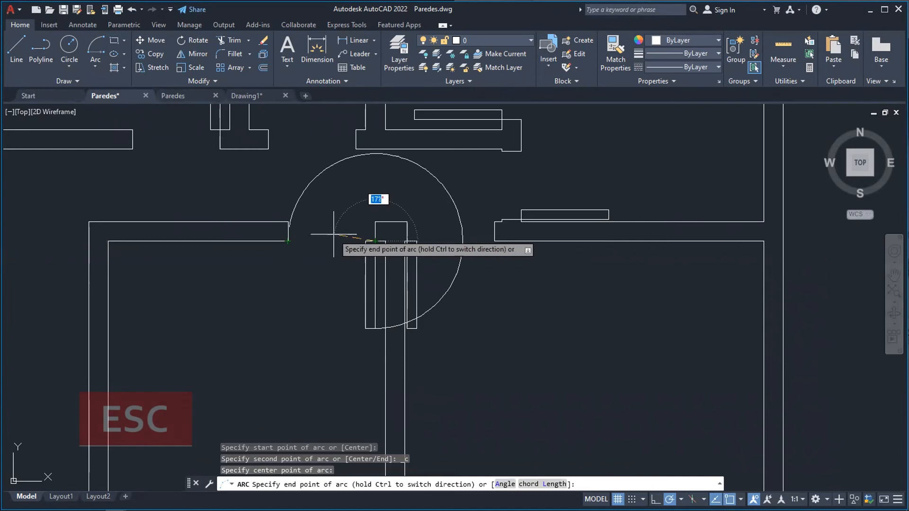
click(101, 60)
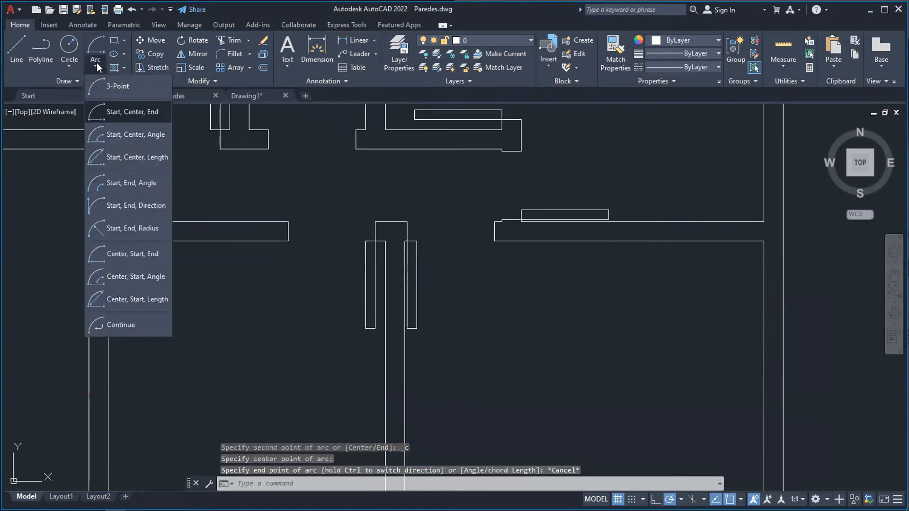
click(118, 111)
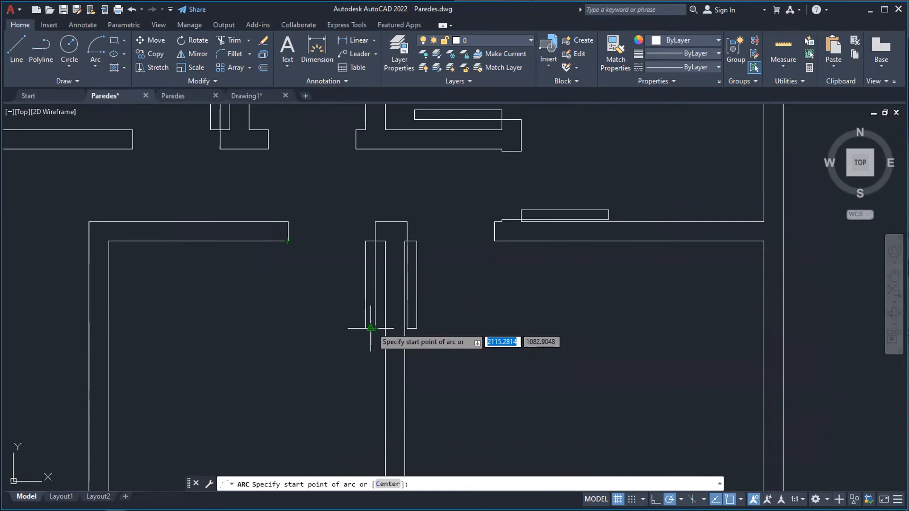
click(288, 241)
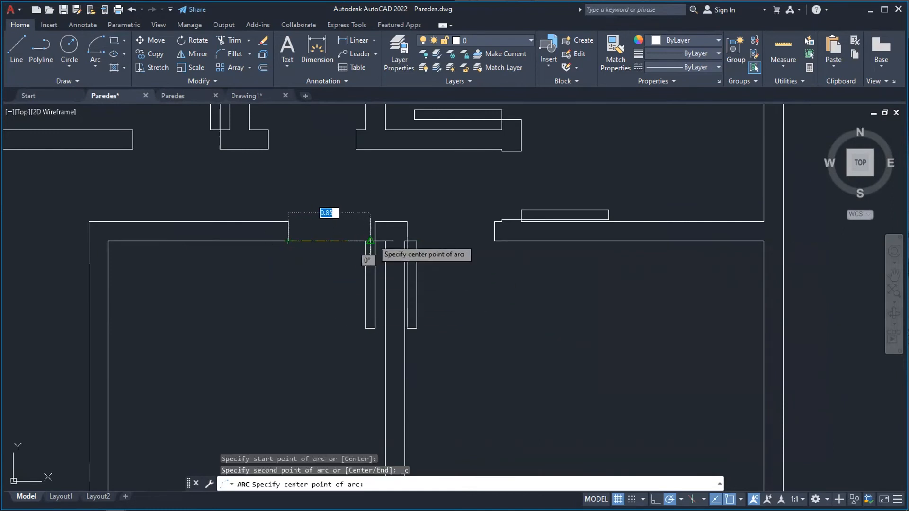
click(380, 242)
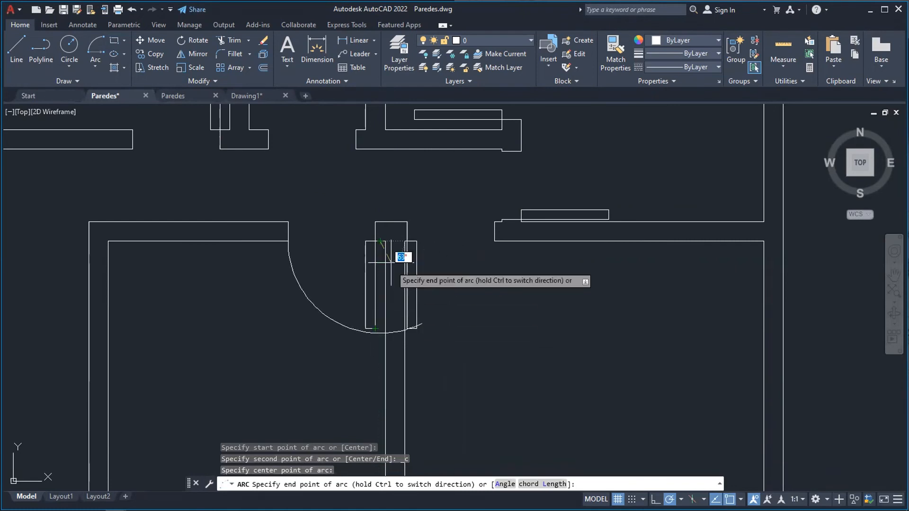
key(Escape)
- Draw the middle lower room's Start, Center, End swing arc from the opposite wall end's lower corner, centred on the leaf's upper-right corner, to its lower-right corner
scroll(321, 256, up, 4)
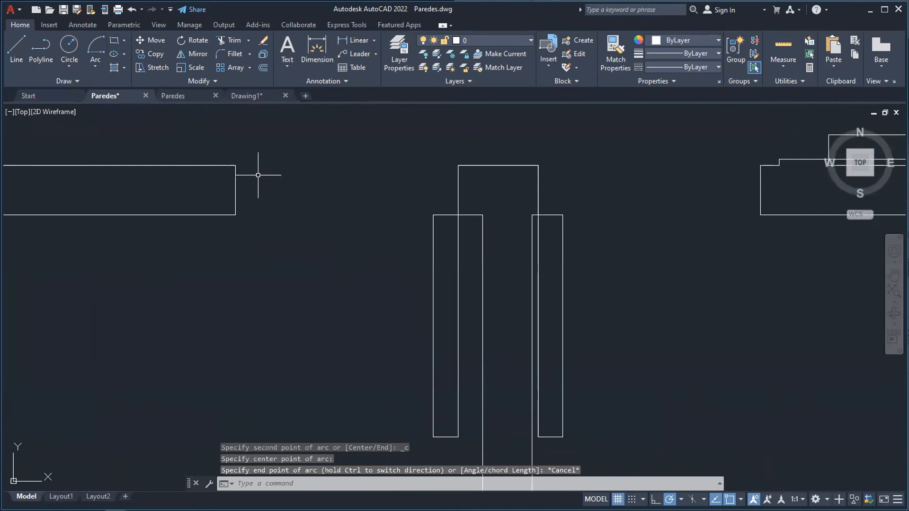
click(95, 64)
click(112, 114)
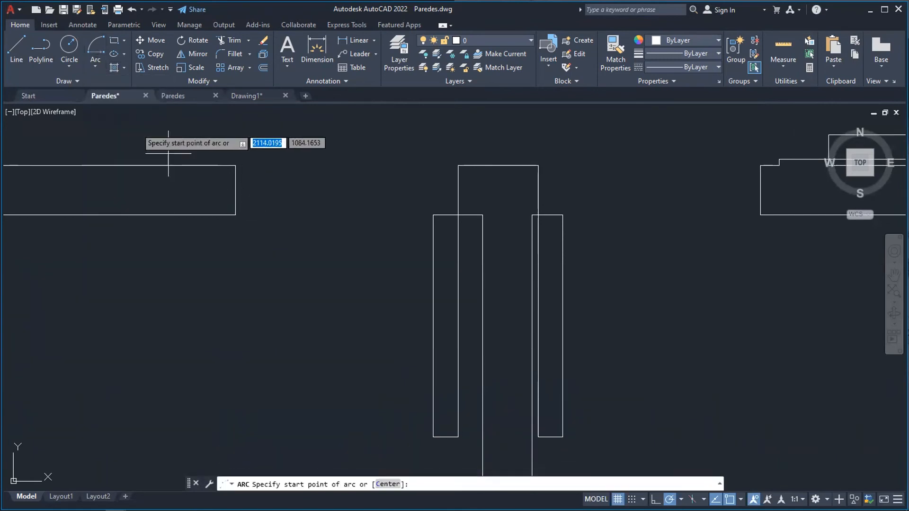
click(236, 215)
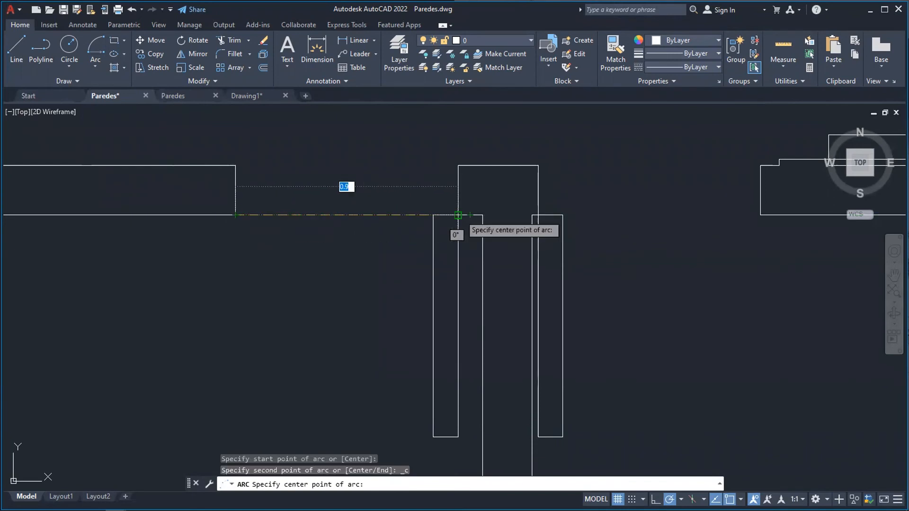
click(458, 216)
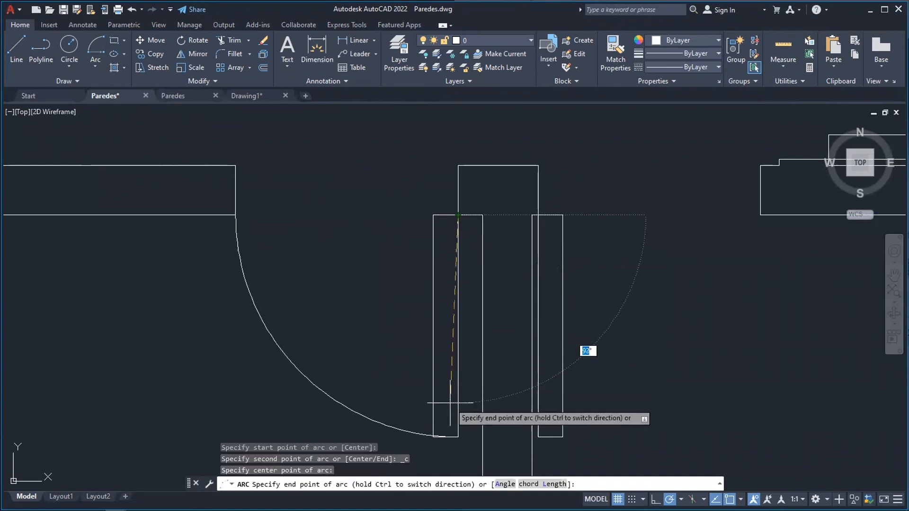
click(459, 437)
scroll(524, 349, down, 3)
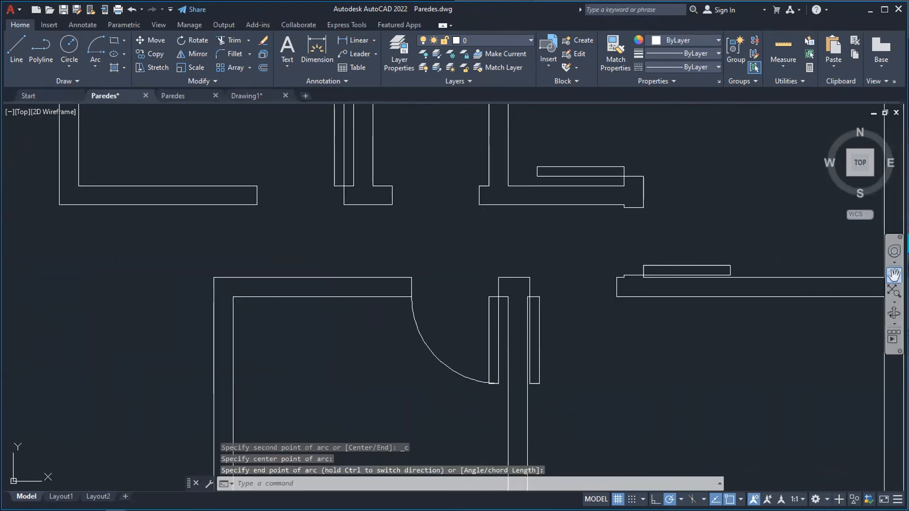
click(893, 275)
drag(637, 364, 466, 346)
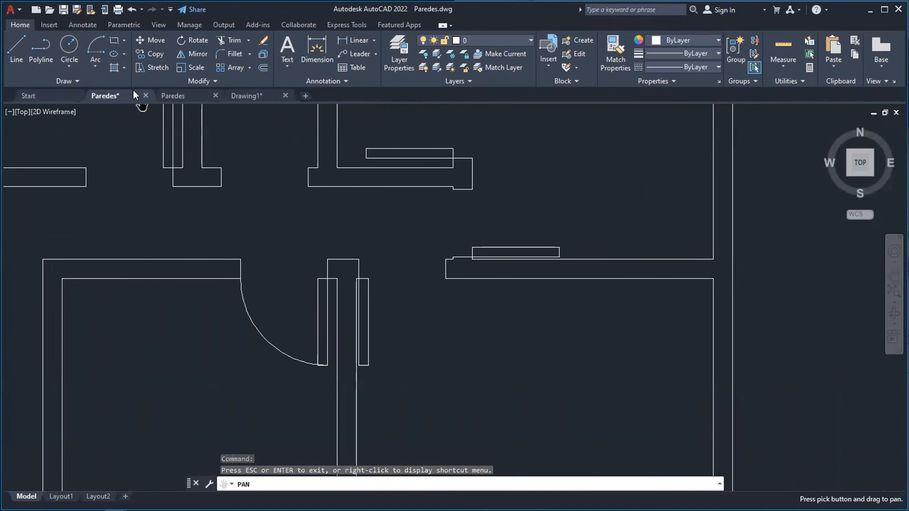
click(103, 64)
click(115, 112)
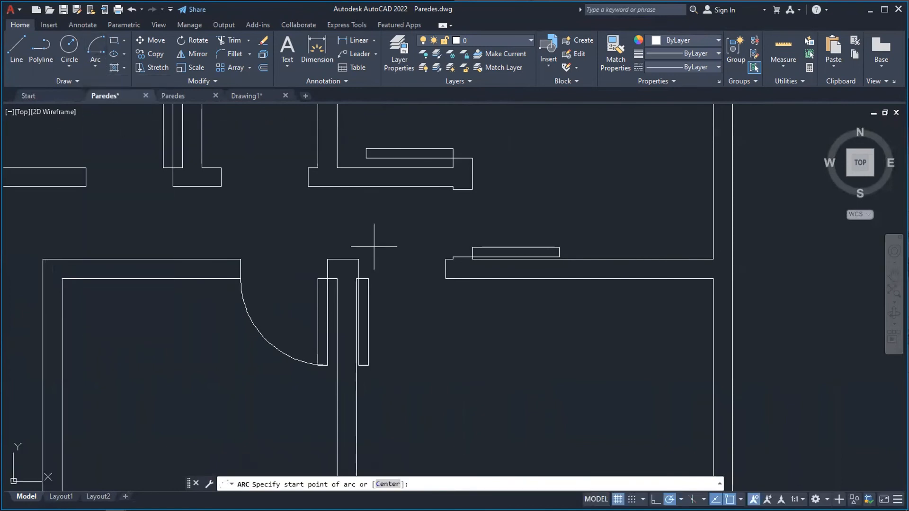
click(446, 279)
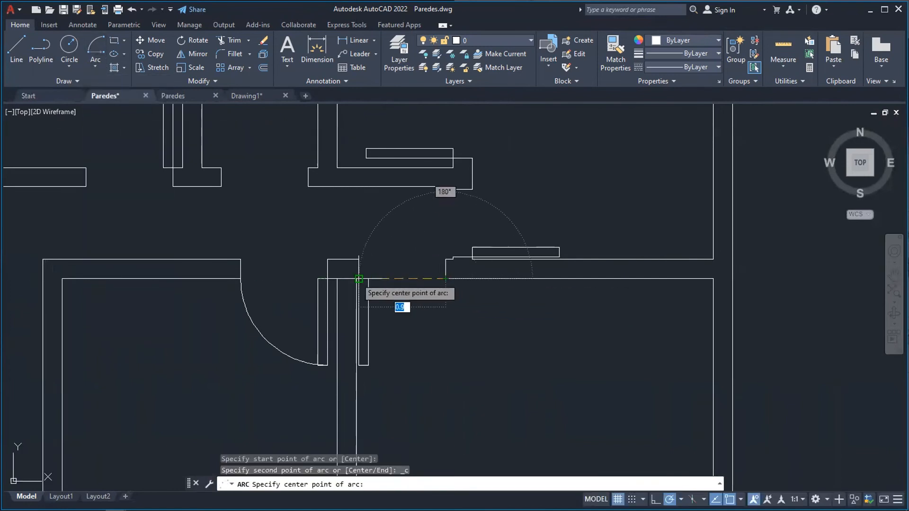
click(359, 279)
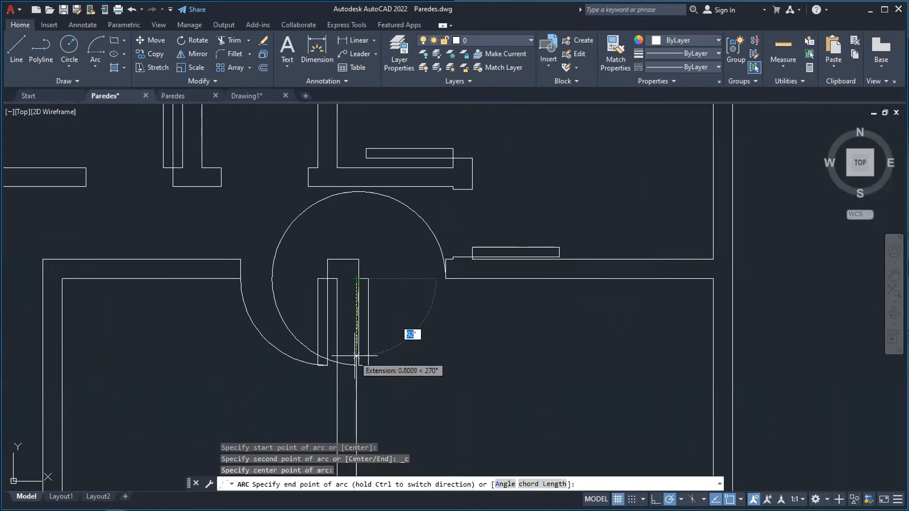
key(Escape)
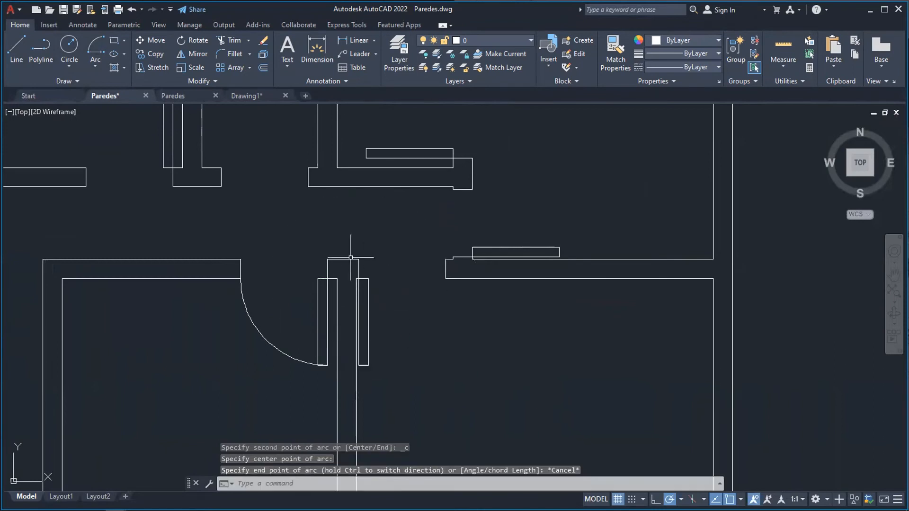
- Draw the lower-right room's Start, Center, End swing arc from the leaf's lower-left corner, centred on its upper-left corner, to the opposite wall end's lower corner
click(96, 63)
click(111, 103)
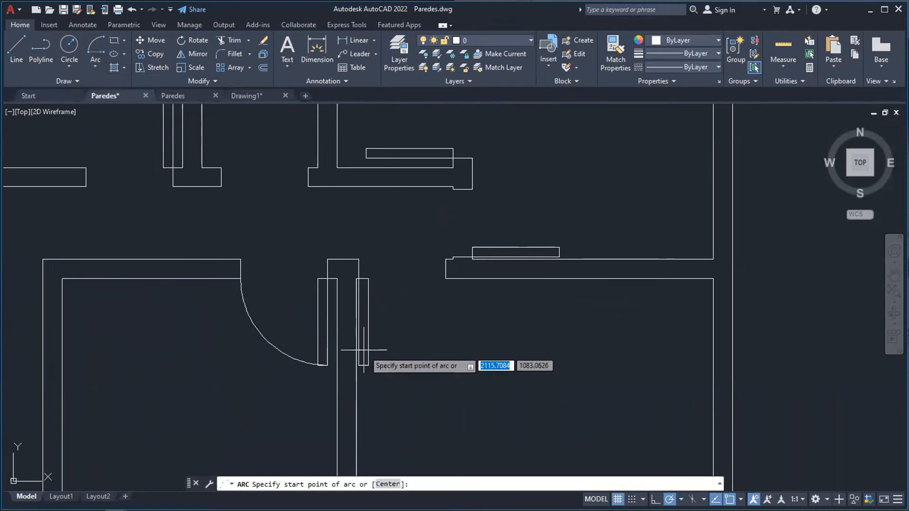
click(363, 365)
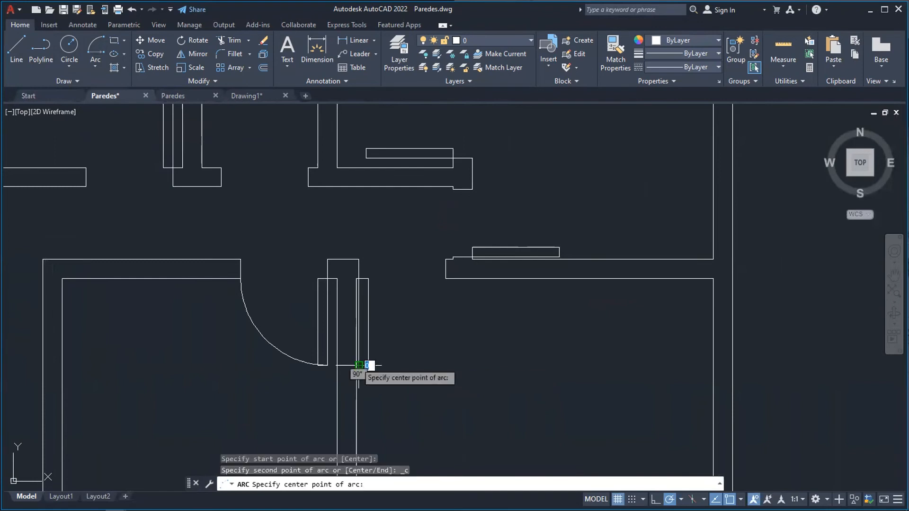
click(359, 279)
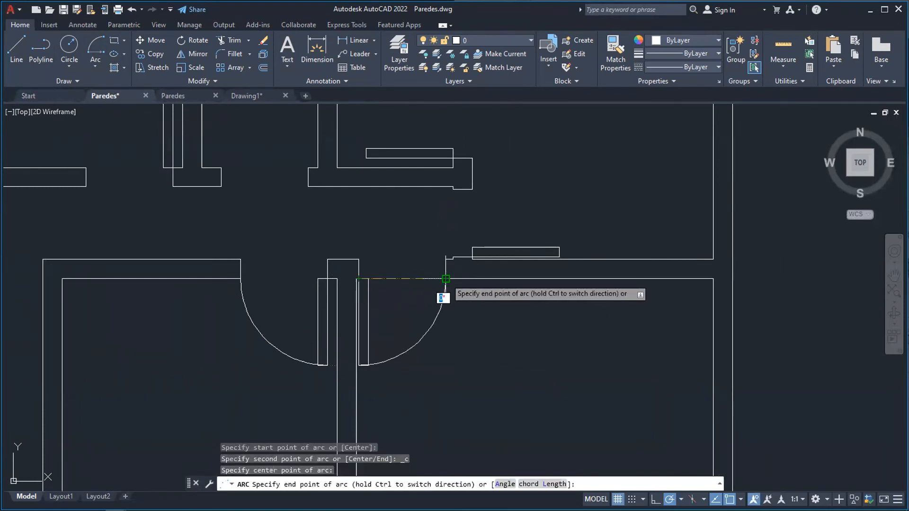
click(447, 279)
scroll(549, 327, down, 2)
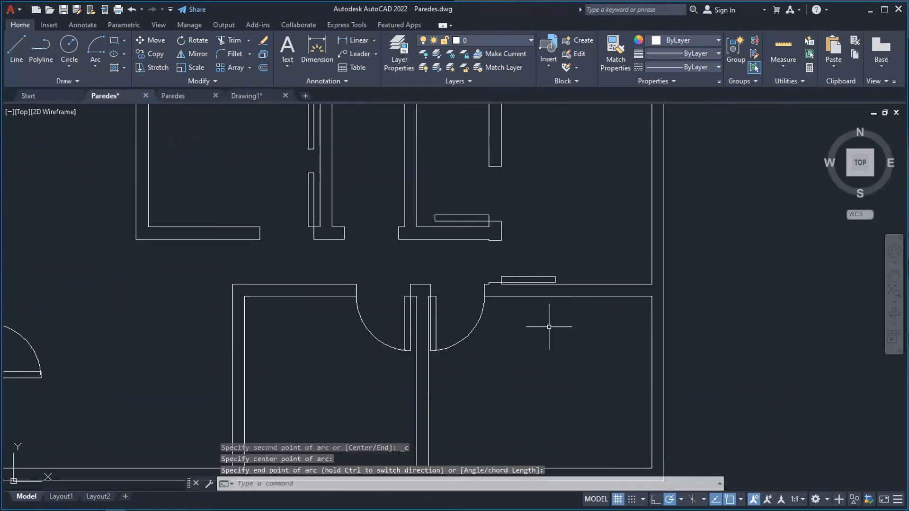
click(894, 274)
drag(505, 191, 501, 237)
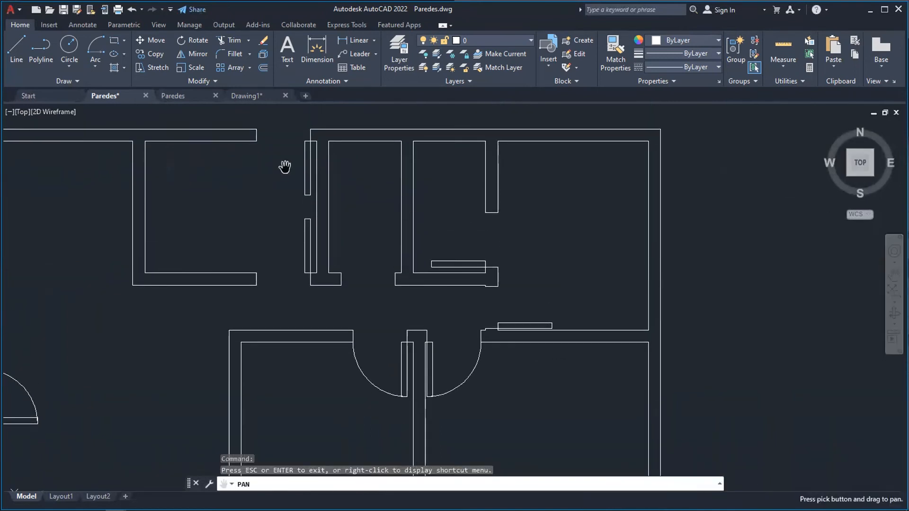
click(96, 65)
click(104, 105)
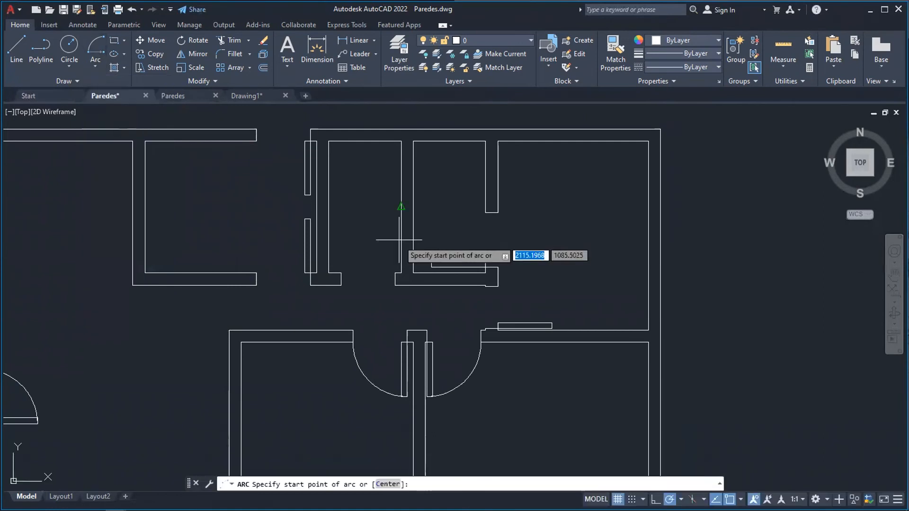
scroll(400, 240, up, 2)
click(428, 266)
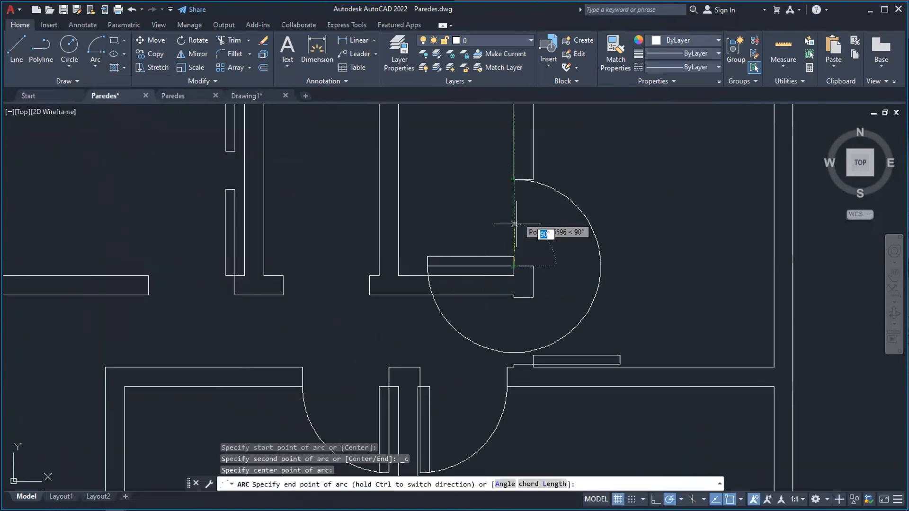
key(Escape)
- Draw a Start, Center, End arc from the wall stub's lower-left corner above the horizontal leaf, centred on the leaf's lower-right corner, to its lower-left corner
click(95, 67)
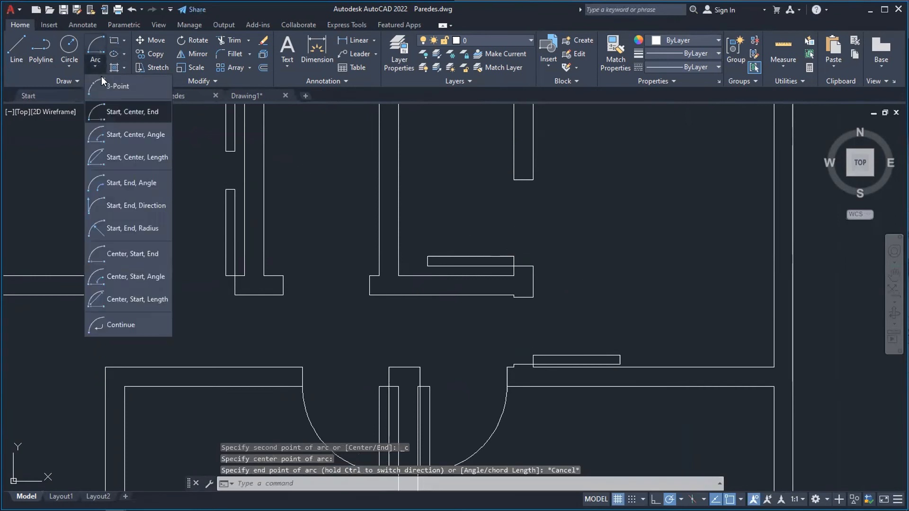
click(113, 108)
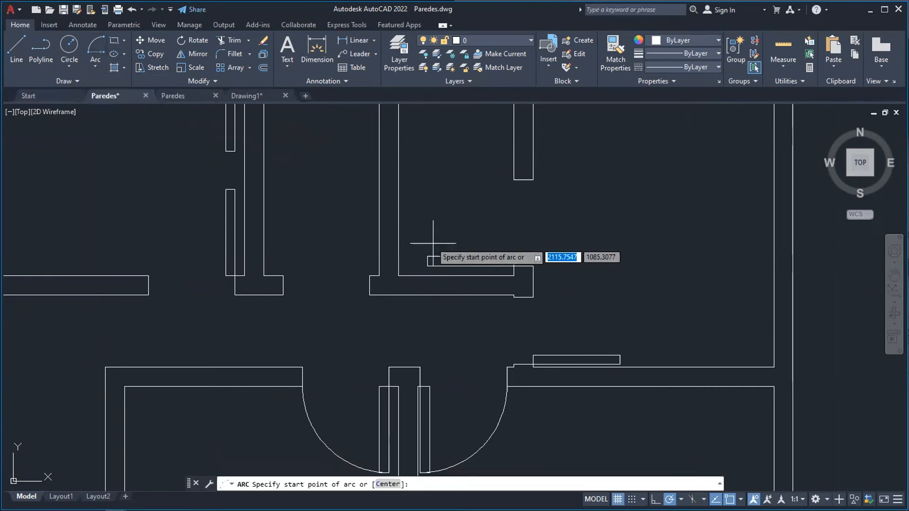
click(515, 181)
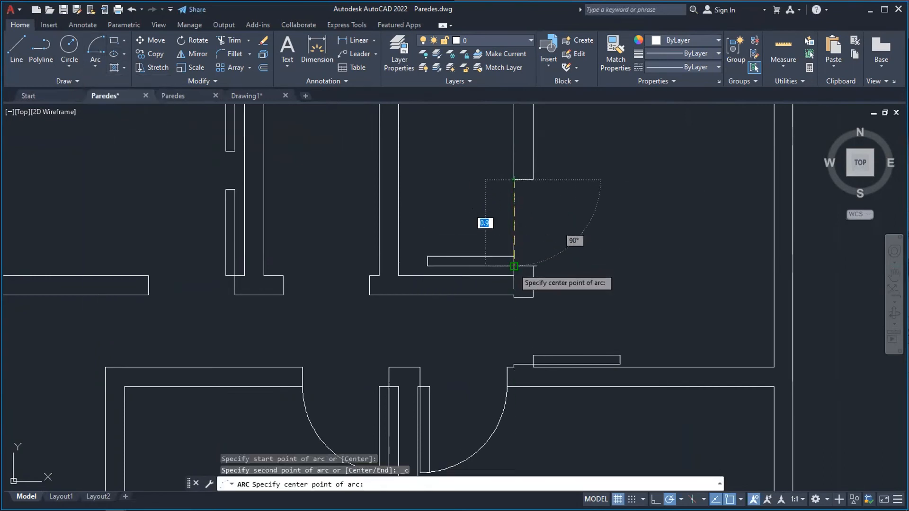
click(514, 266)
click(428, 266)
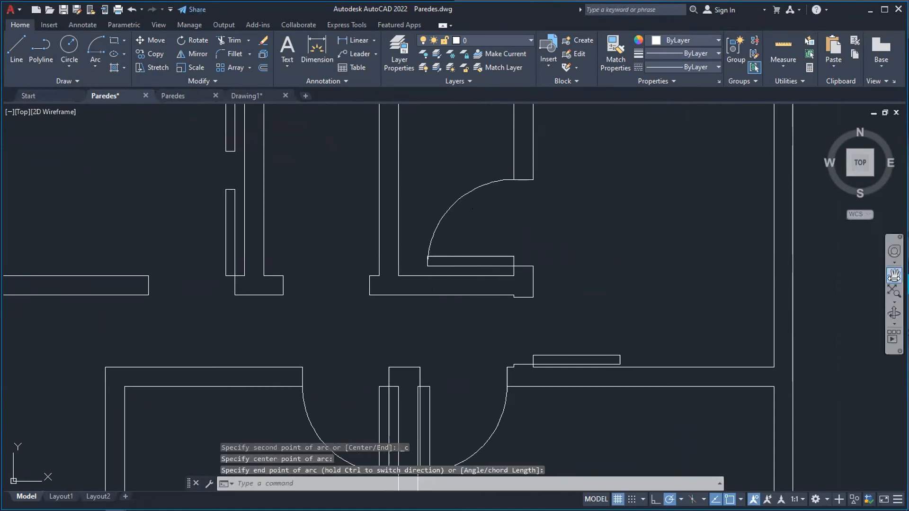
- Draw the upper middle room's south doorway arc from the leaf's upper-right corner, centred on its lower-right corner, to the opposite wall end's upper corner
click(894, 313)
drag(337, 244, 457, 256)
click(91, 63)
click(95, 46)
click(95, 64)
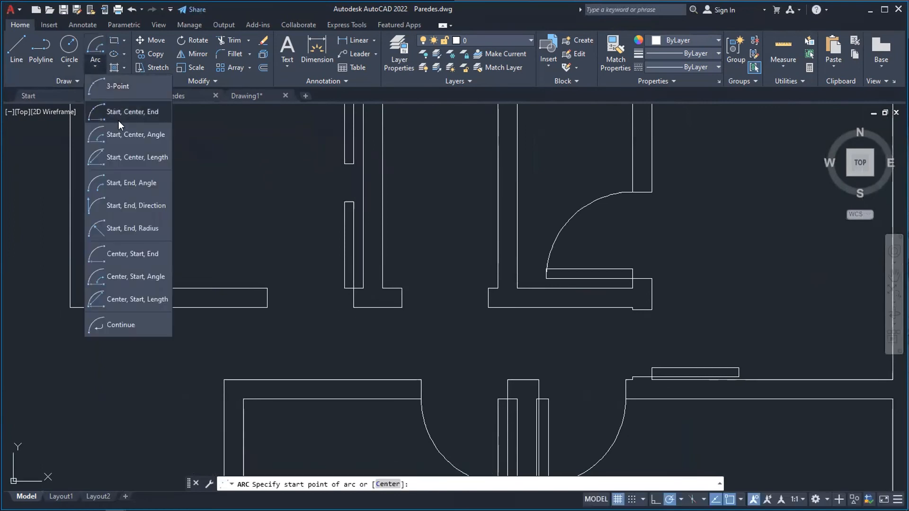
click(118, 112)
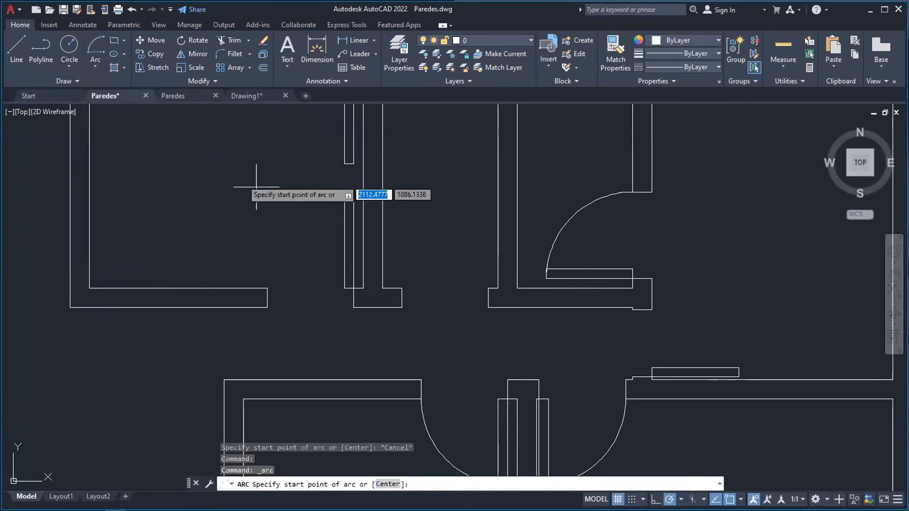
click(355, 203)
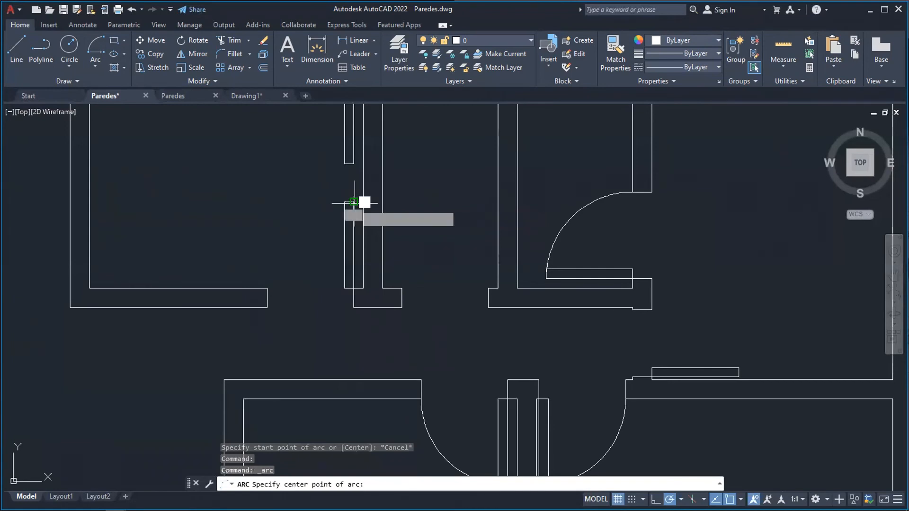
click(354, 288)
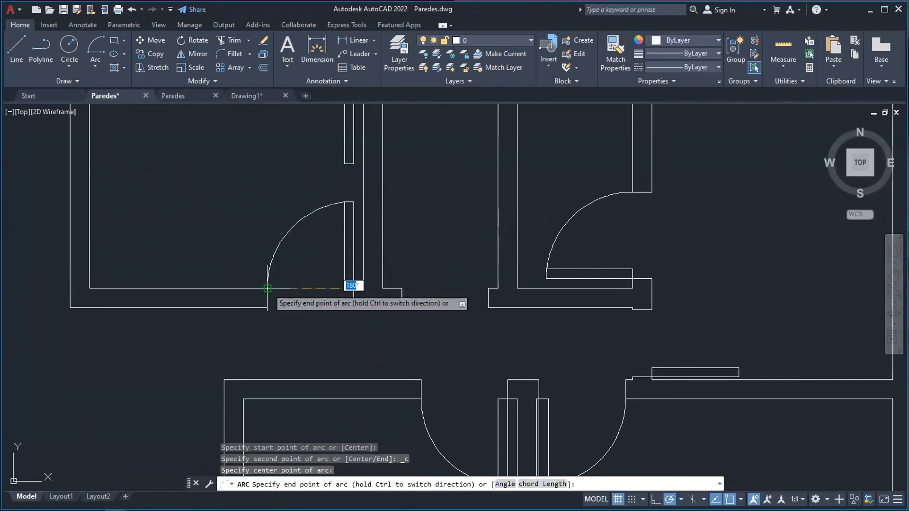
click(267, 289)
scroll(482, 205, down, 2)
click(894, 278)
drag(396, 144, 345, 231)
scroll(391, 245, up, 5)
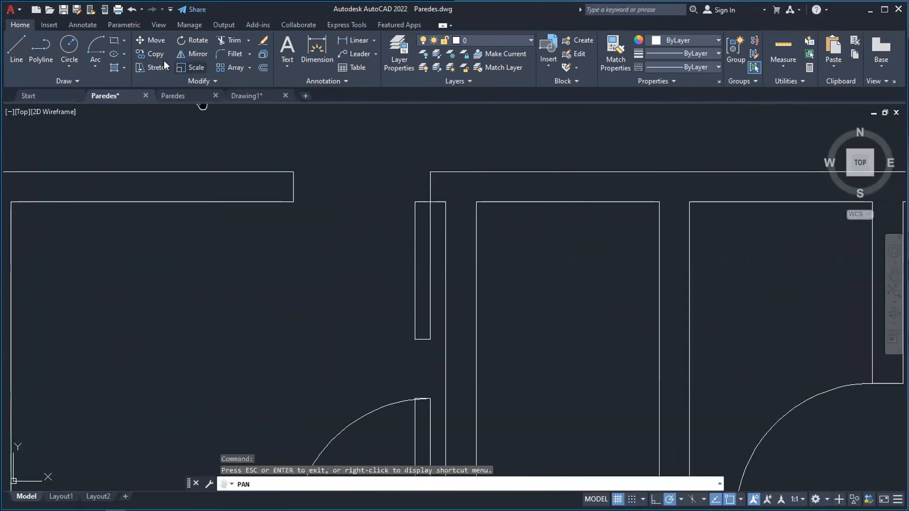
click(100, 63)
click(116, 105)
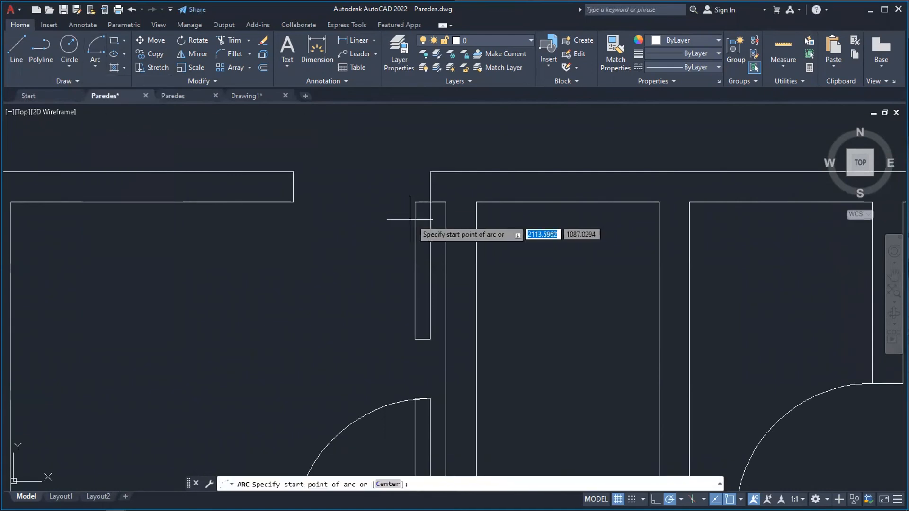
click(427, 337)
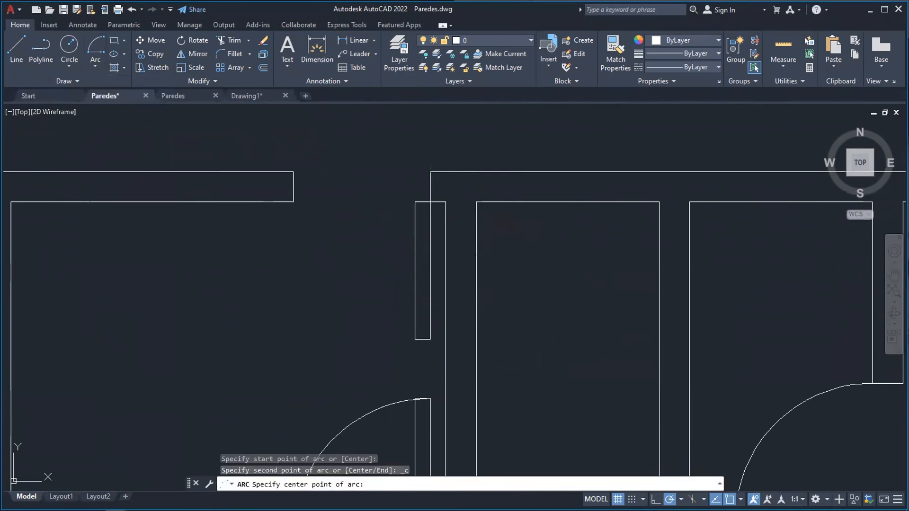
click(430, 202)
key(Escape)
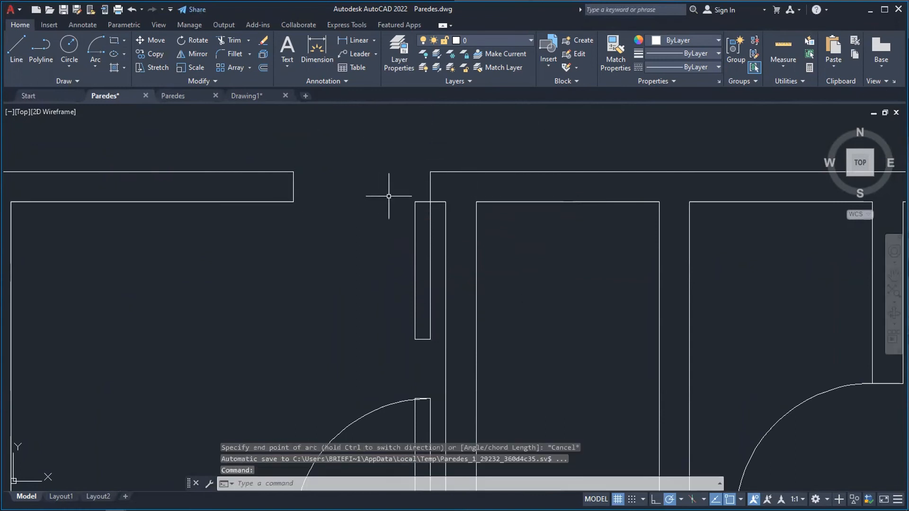
- Draw the north exterior doorway's swing arc from the west wall end's lower corner, centred on the leaf's upper-right corner, to the leaf's lower-right corner
click(97, 62)
click(112, 109)
click(293, 202)
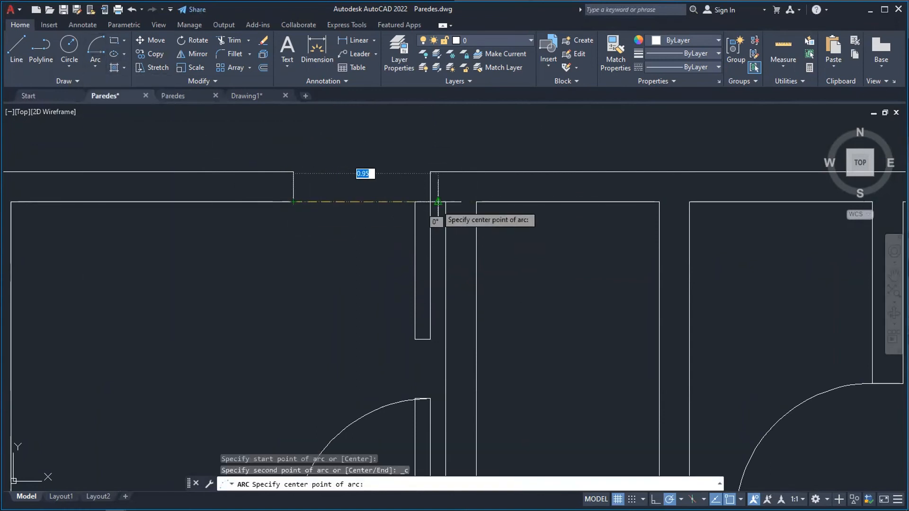
click(430, 202)
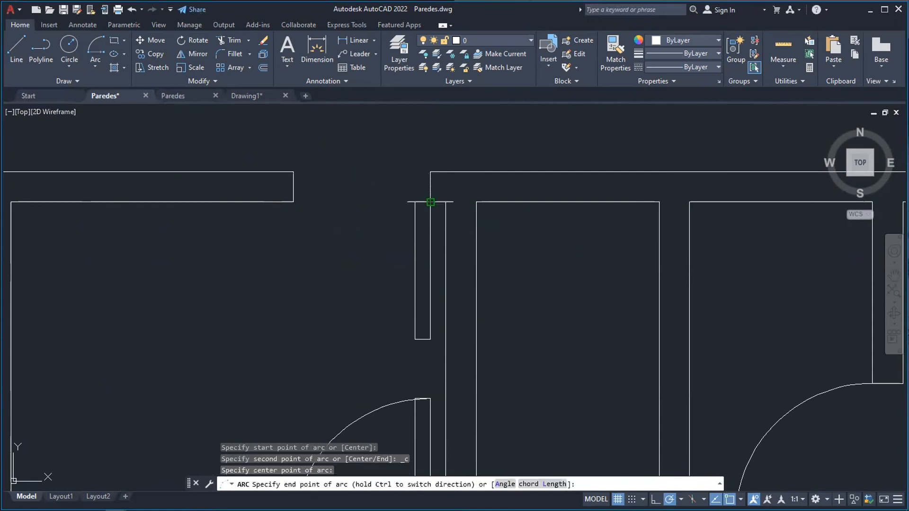
click(429, 338)
key(Escape)
scroll(576, 256, down, 4)
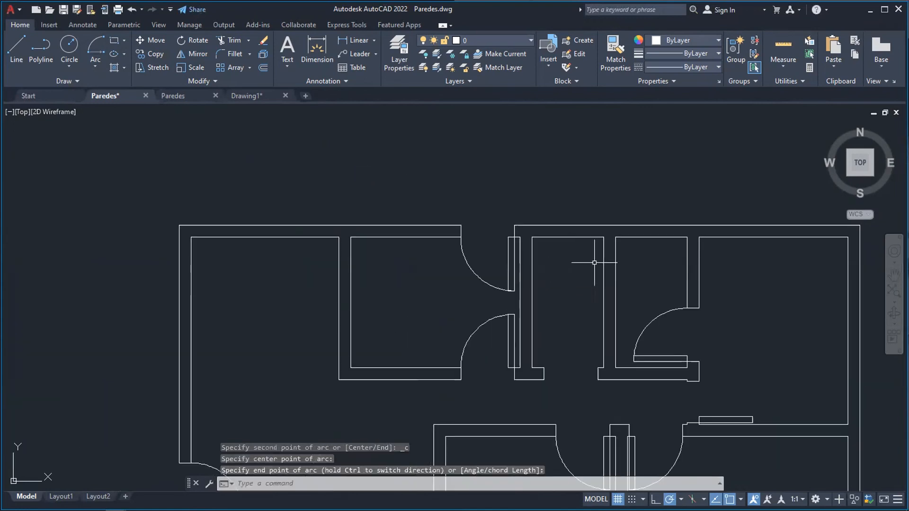
click(895, 313)
drag(746, 315, 623, 219)
scroll(623, 219, down, 1)
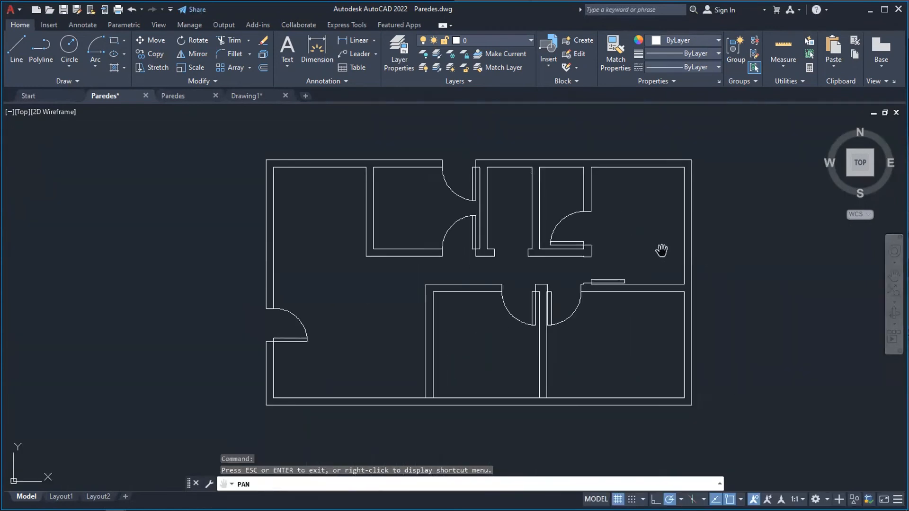
drag(636, 262, 414, 280)
scroll(414, 280, up, 2)
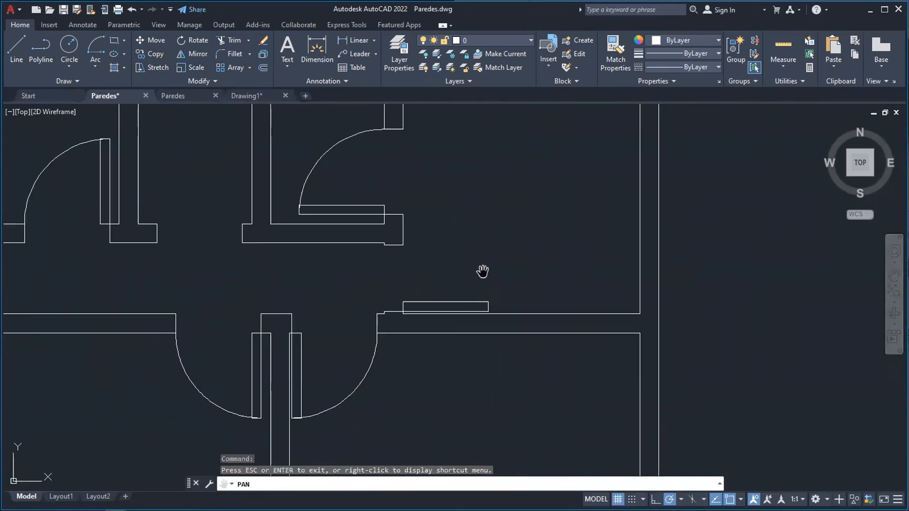
scroll(501, 261, up, 1)
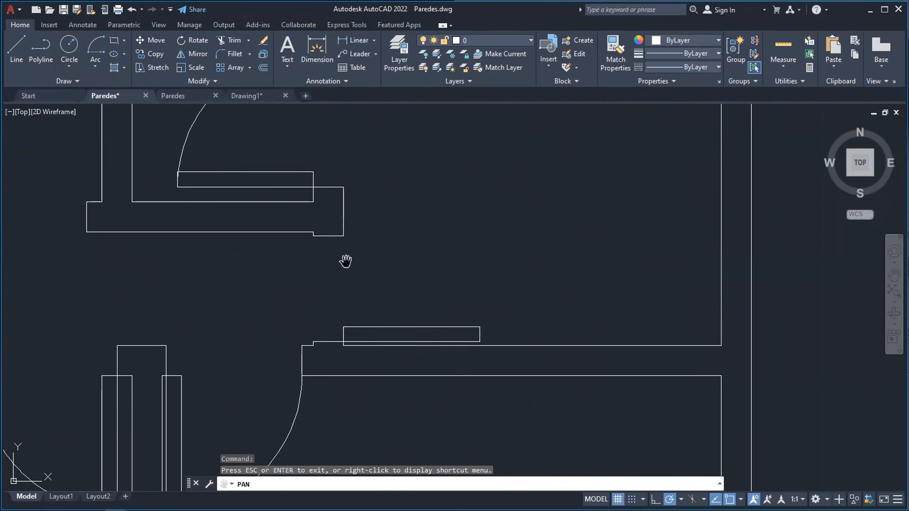
click(96, 72)
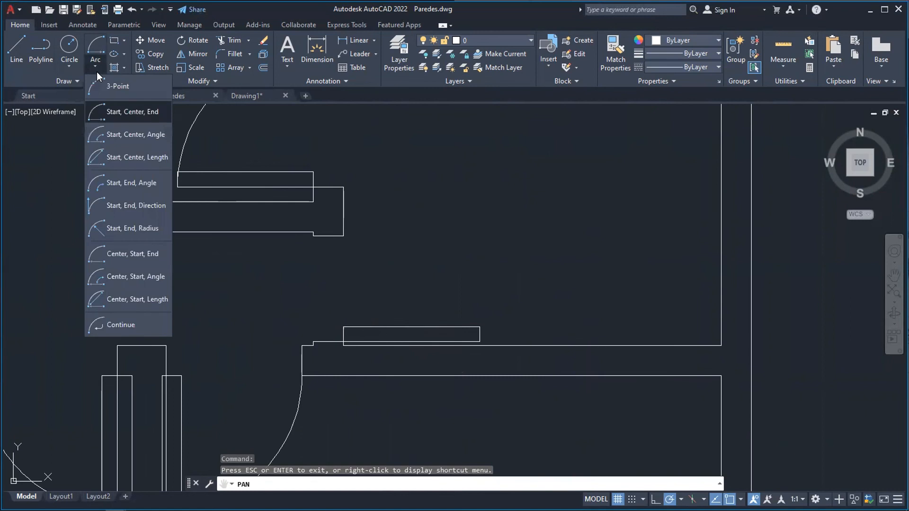
click(104, 112)
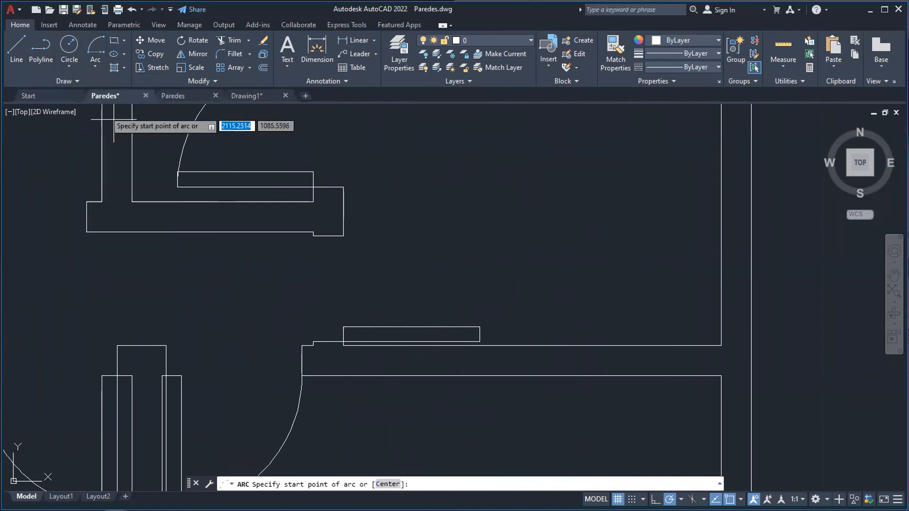
click(479, 342)
click(343, 341)
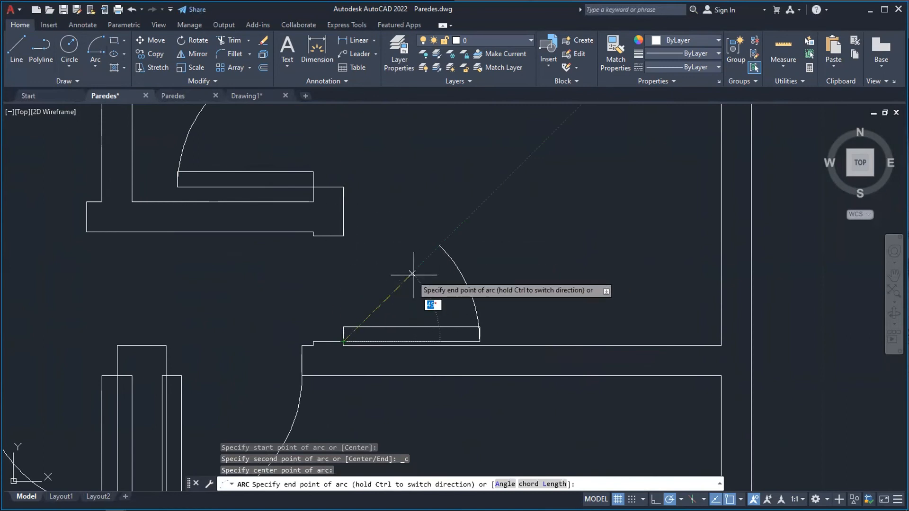
key(Escape)
- Erase the horizontal door leaf rectangle at the east room's corridor doorway
scroll(432, 320, up, 4)
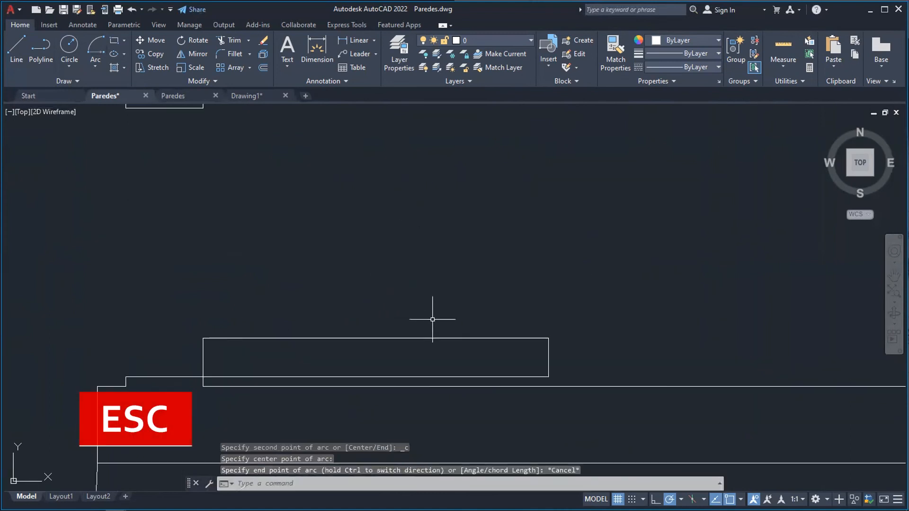
click(17, 50)
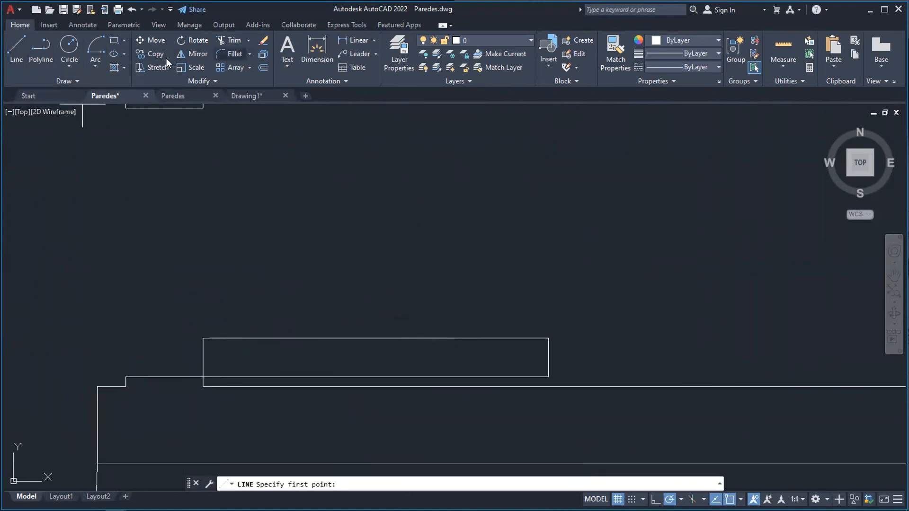
key(Escape)
text(e)
key(Return)
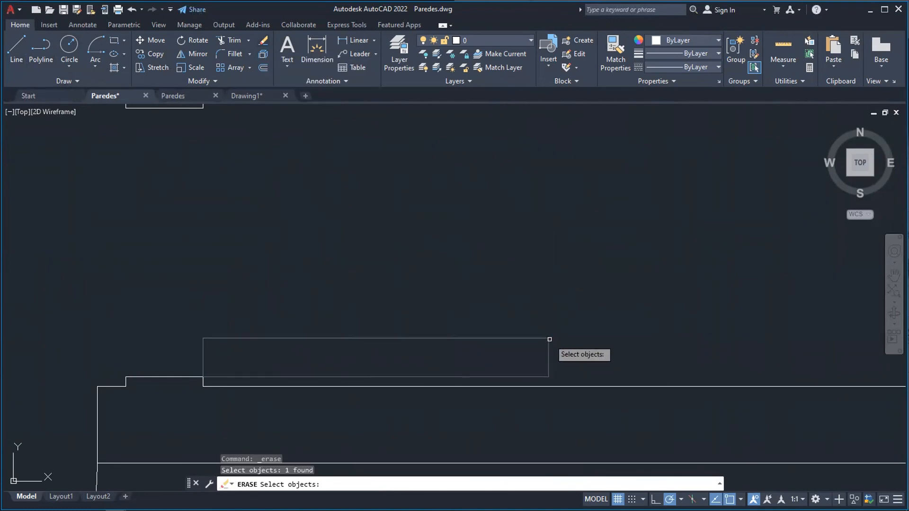
key(Return)
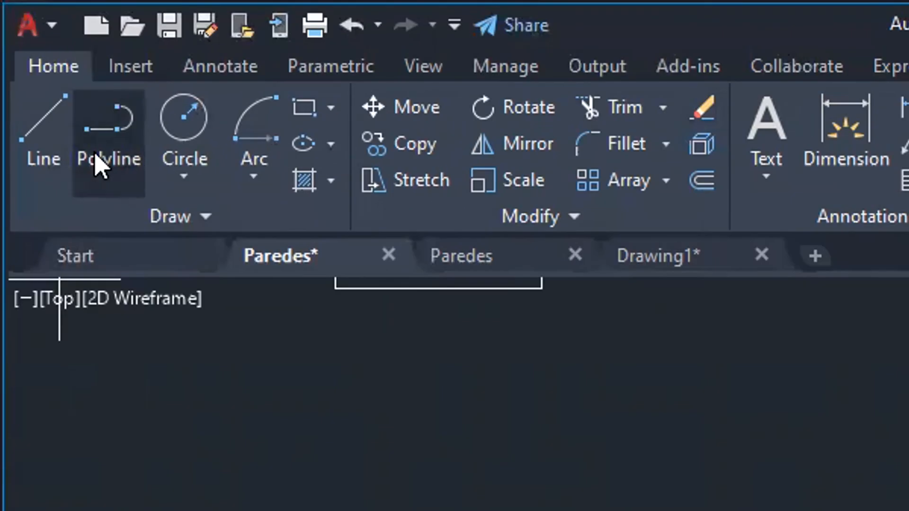
- Draw a closed polyline door leaf 0.7 long and 0.1 thick, starting from the lower wall end's upper-right corner at the east room's corridor doorway
click(100, 164)
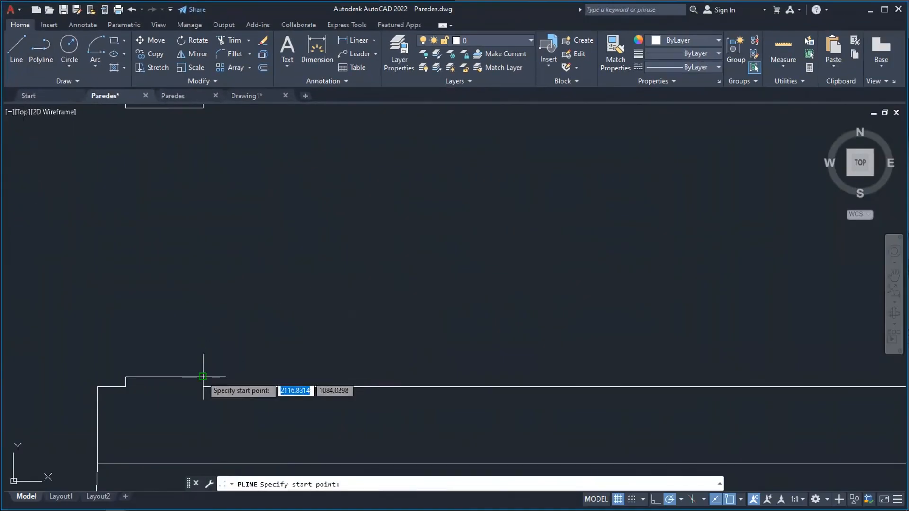
click(203, 377)
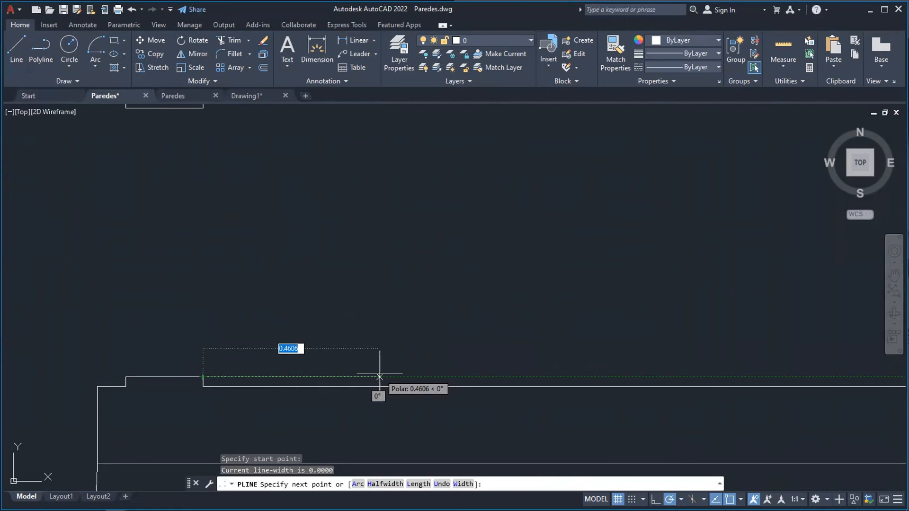
key(Return)
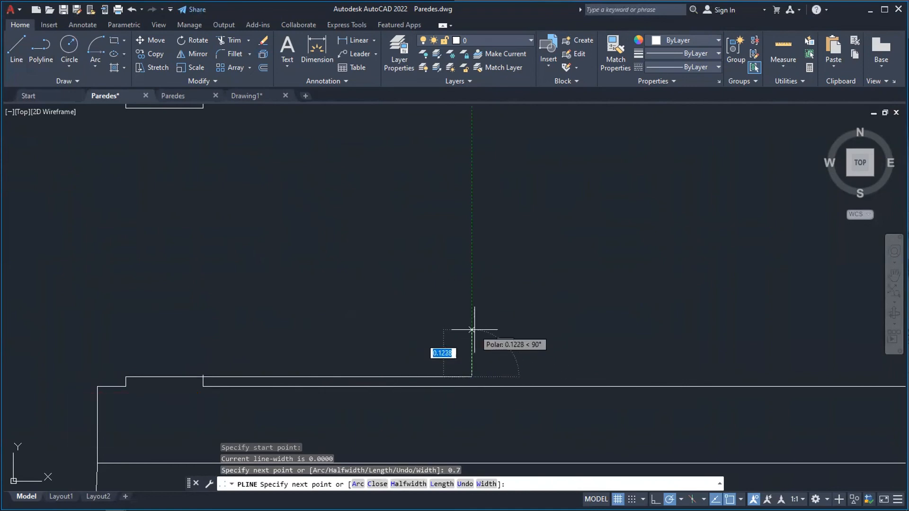
text(0.1)
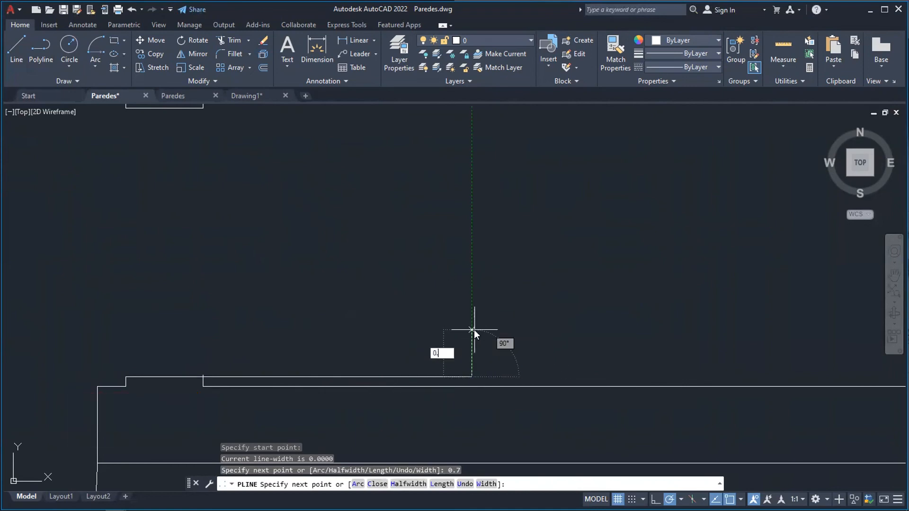
key(Return)
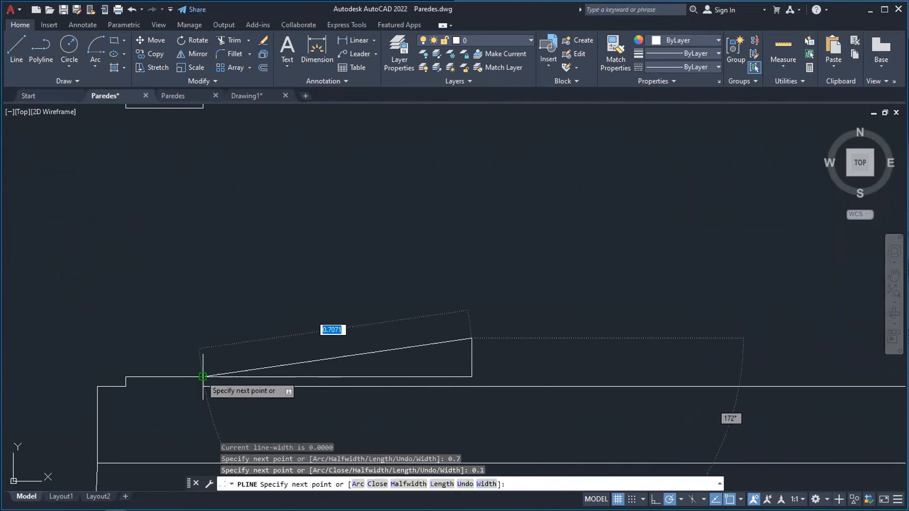
scroll(203, 377, up, 4)
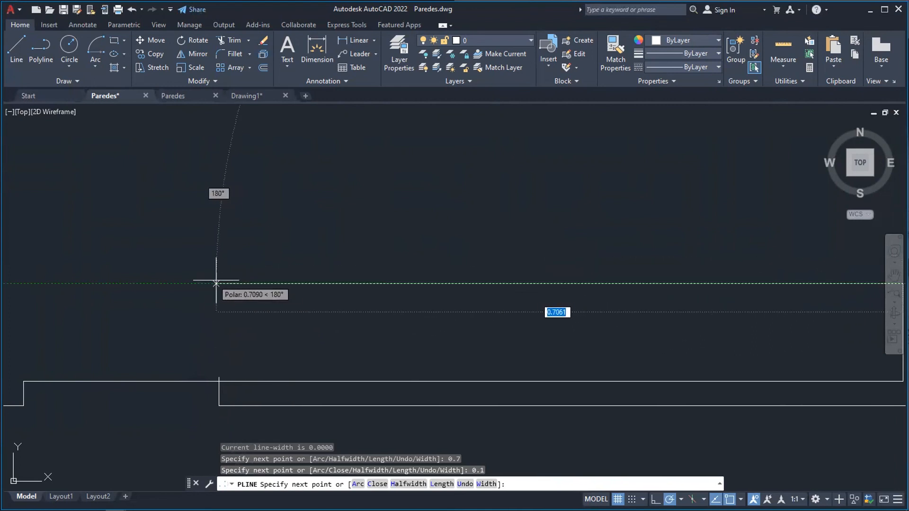
scroll(415, 298, down, 4)
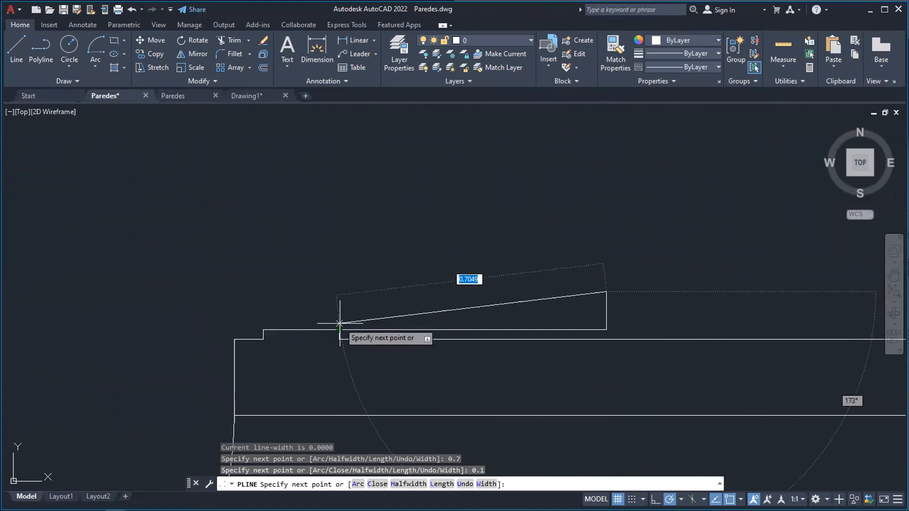
click(341, 292)
click(340, 330)
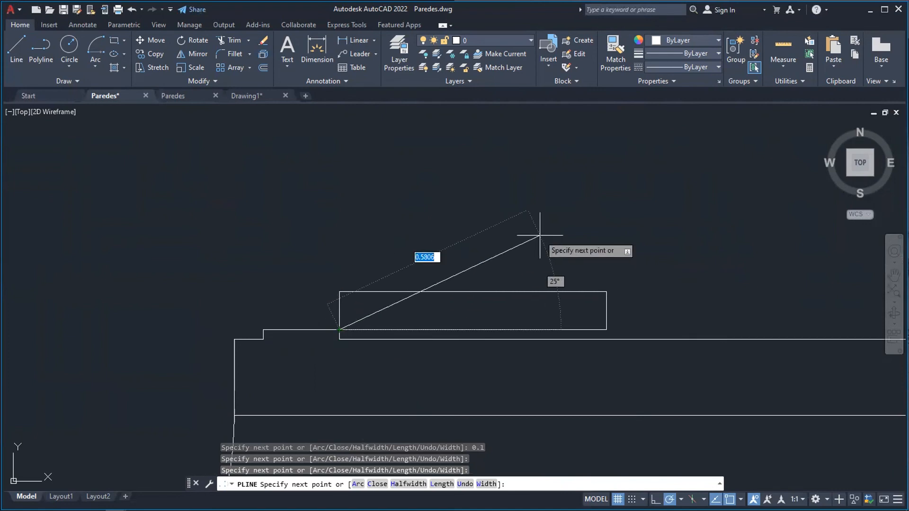
key(Escape)
- Draw a line along the new leaf's bottom edge from its lower-right corner to its lower-left corner
click(894, 275)
mouse_move(675, 243)
mouse_down()
mouse_move(603, 319)
mouse_move(607, 357)
mouse_up()
drag(535, 334, 519, 286)
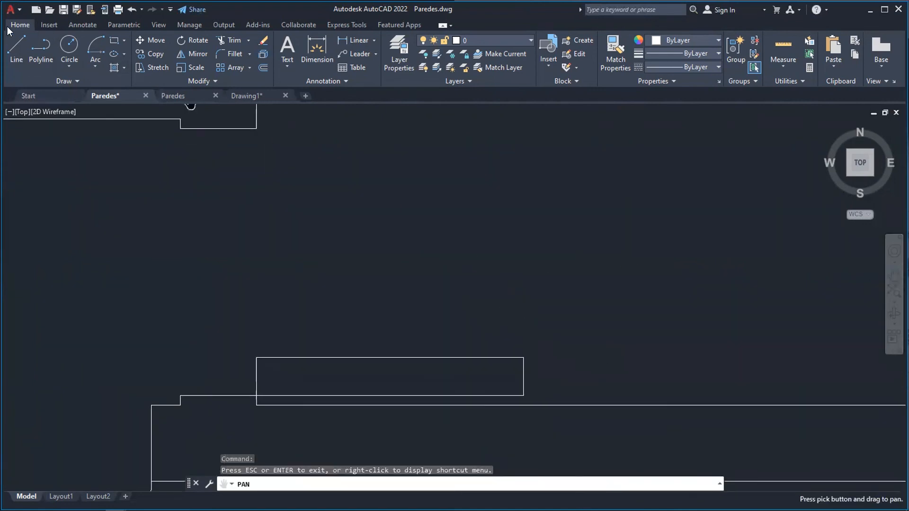
click(17, 49)
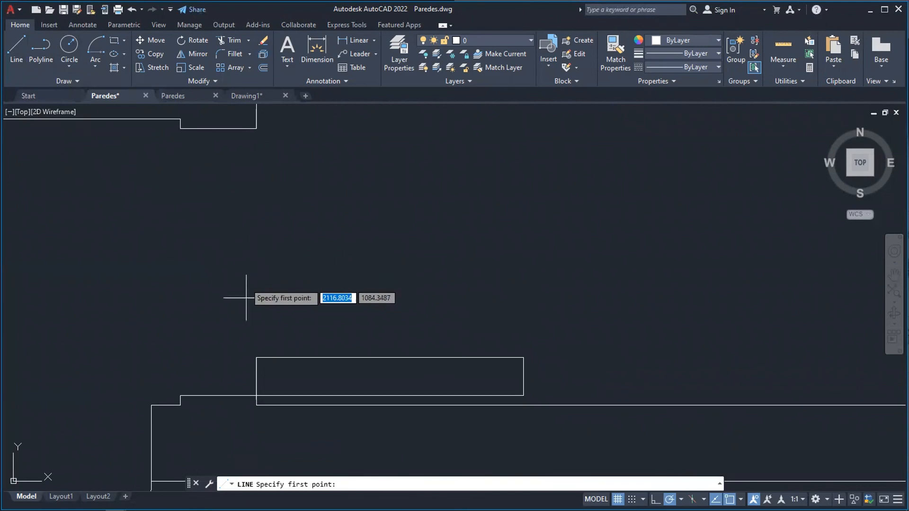
click(523, 395)
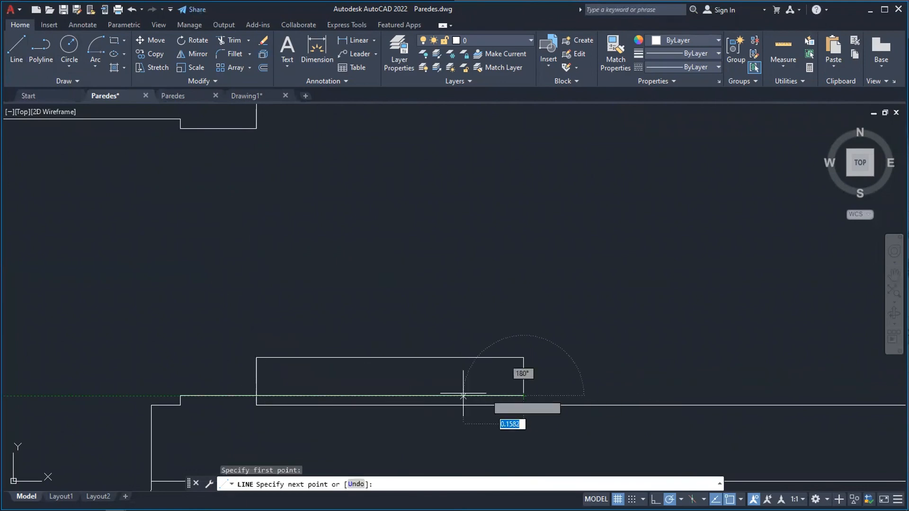
click(257, 396)
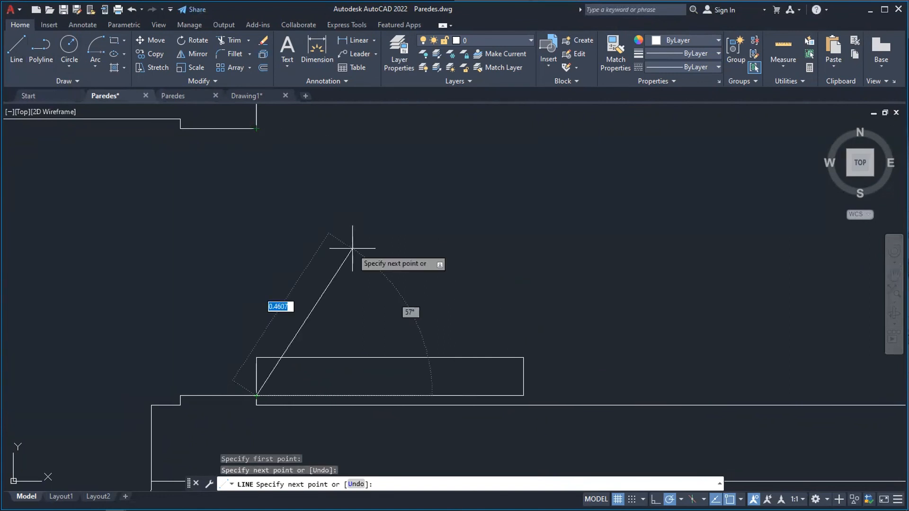
key(Escape)
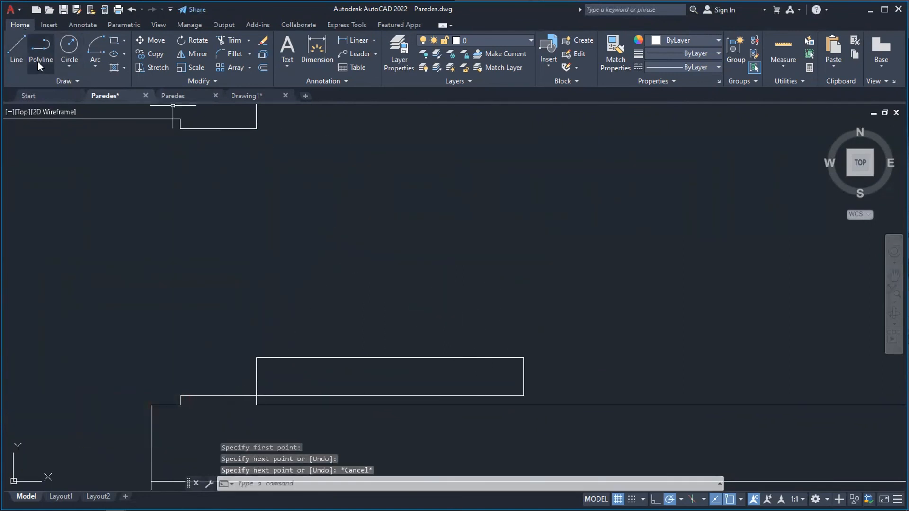
- Draw a Start, Center, End arc from the leaf's lower-right corner, centred on its lower-left corner, to the opposite wall end's lower-right corner
click(96, 65)
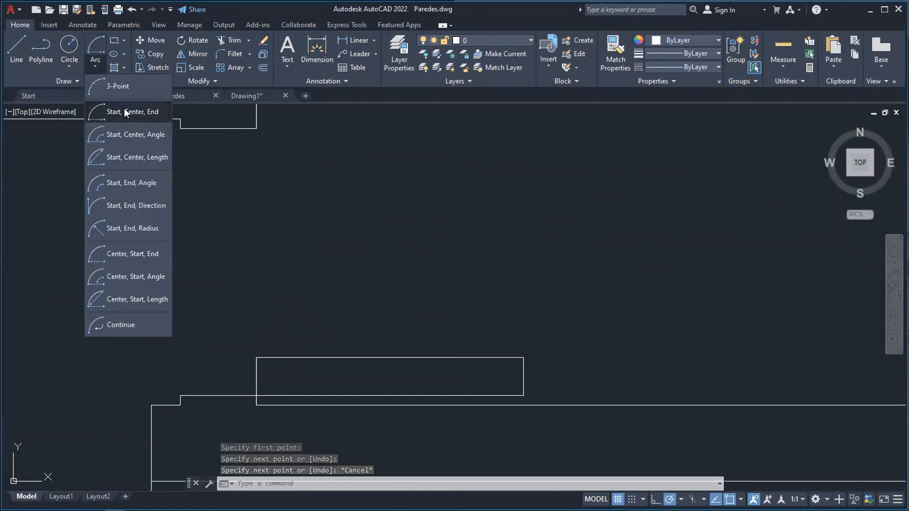
click(124, 108)
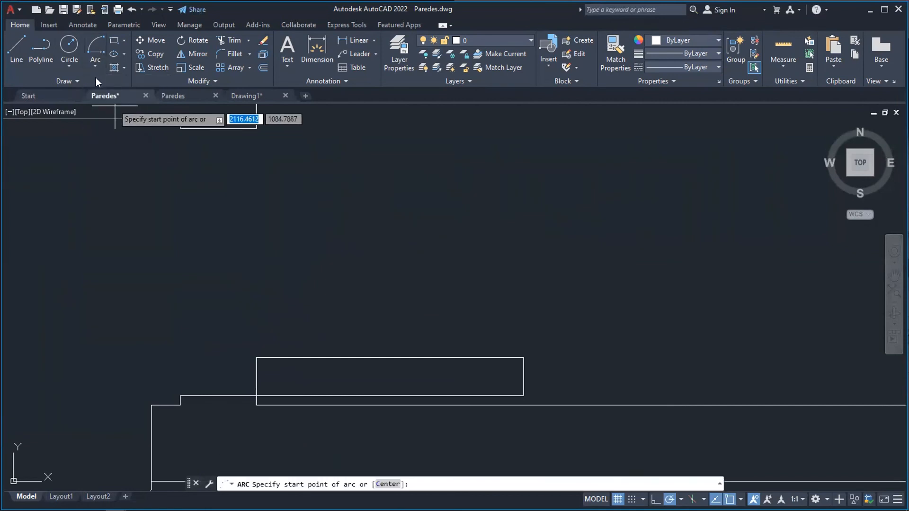
click(523, 396)
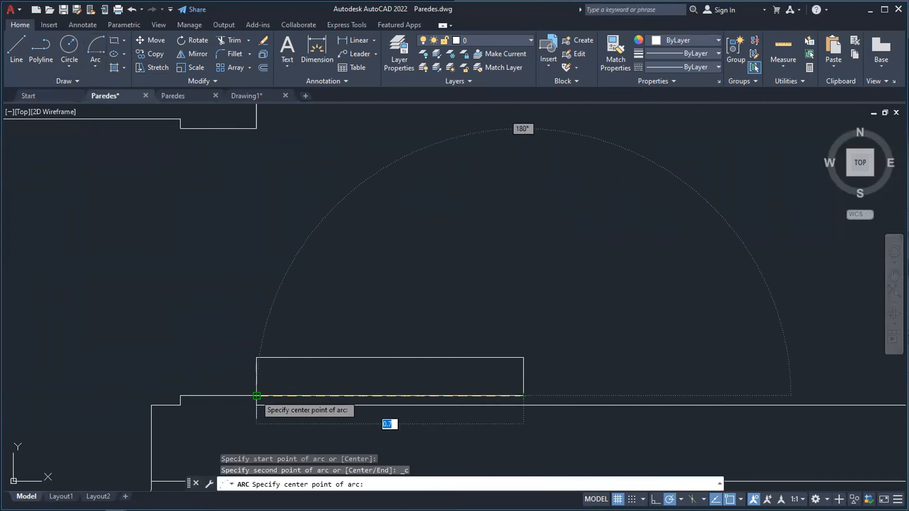
click(256, 396)
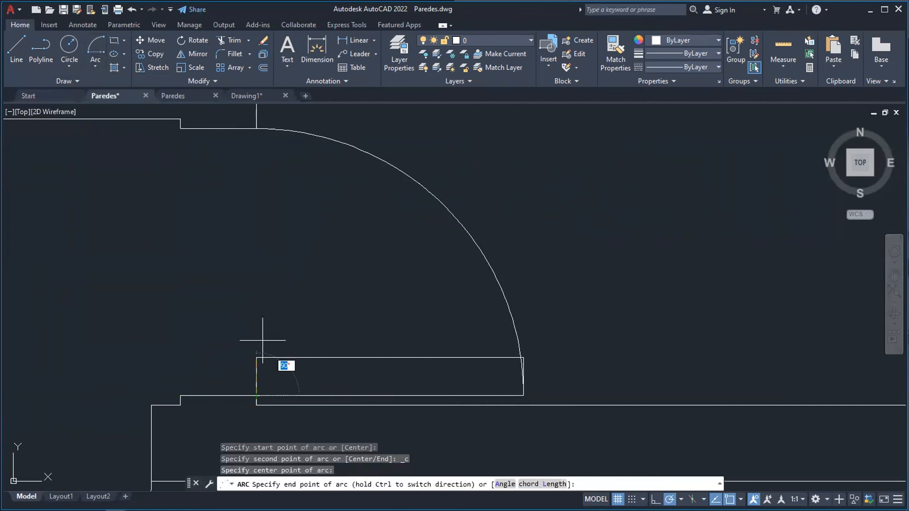
click(256, 129)
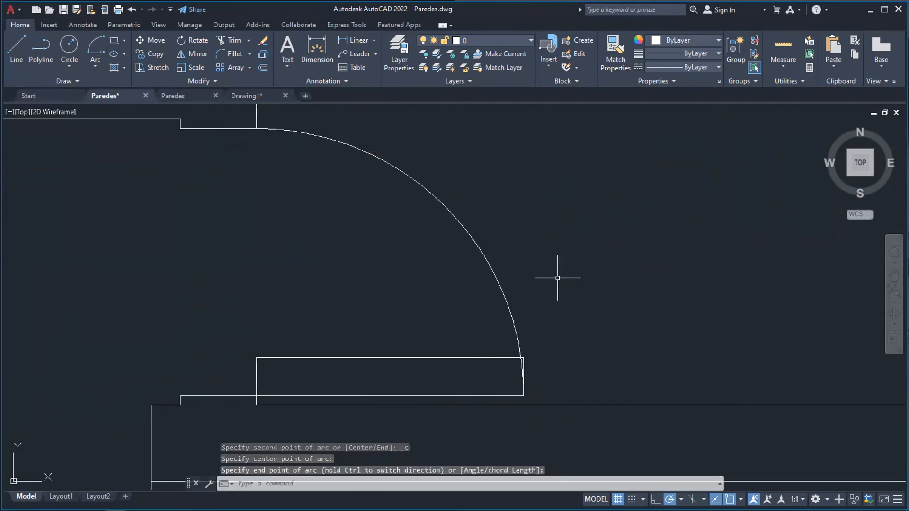
scroll(365, 268, down, 4)
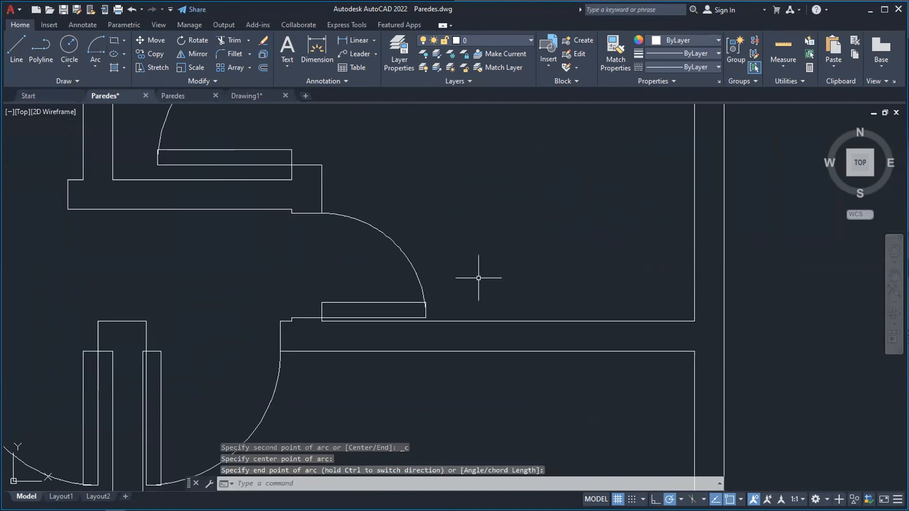
scroll(497, 278, down, 4)
click(881, 279)
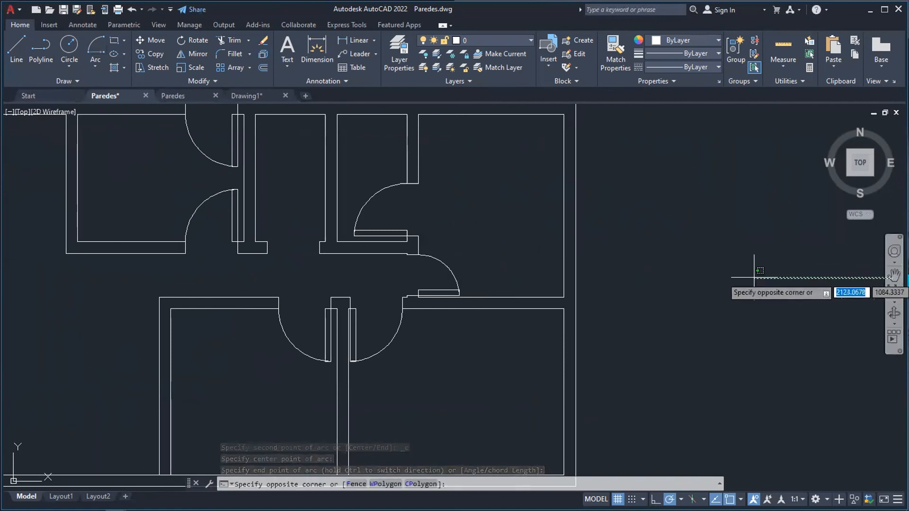
key(Escape)
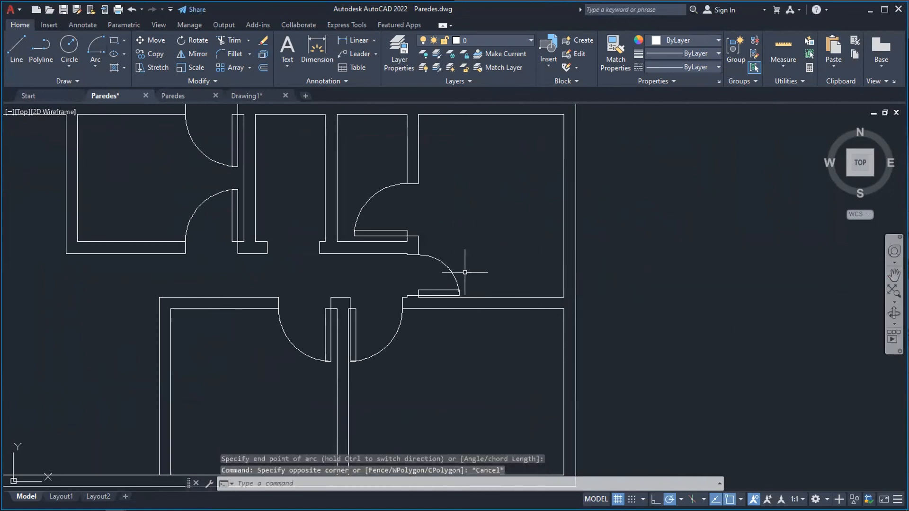
click(896, 274)
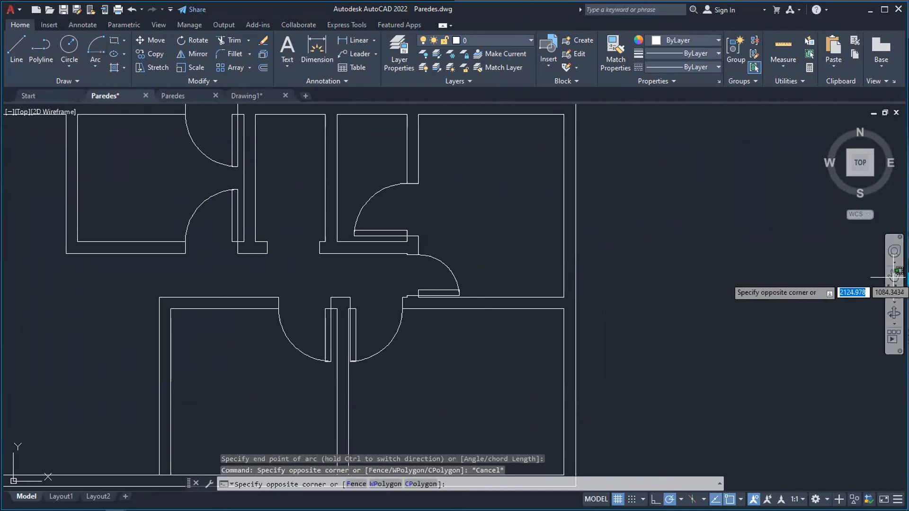
key(Escape)
click(733, 280)
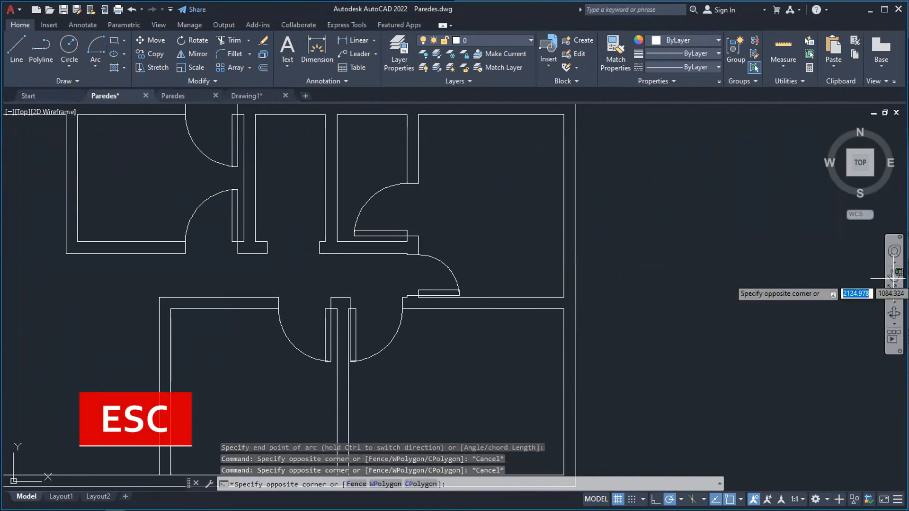
key(Escape)
scroll(384, 256, down, 4)
scroll(176, 262, up, 2)
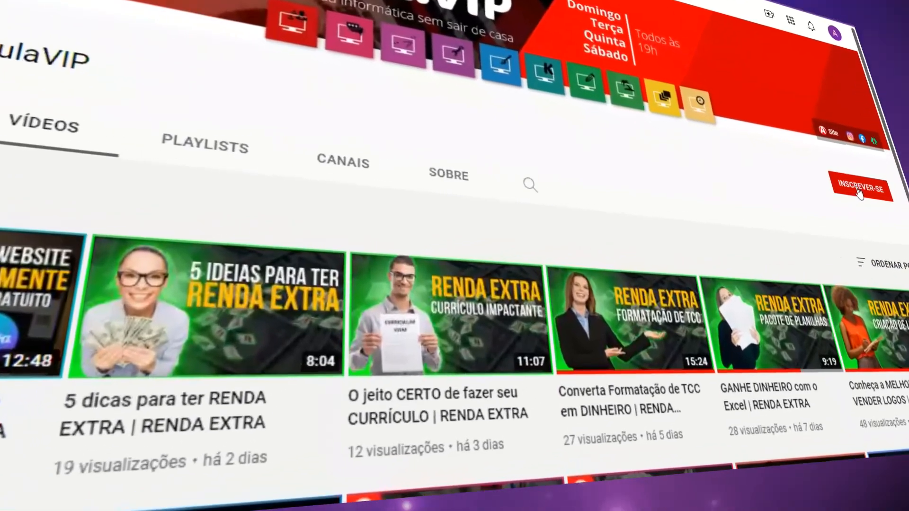
click(856, 190)
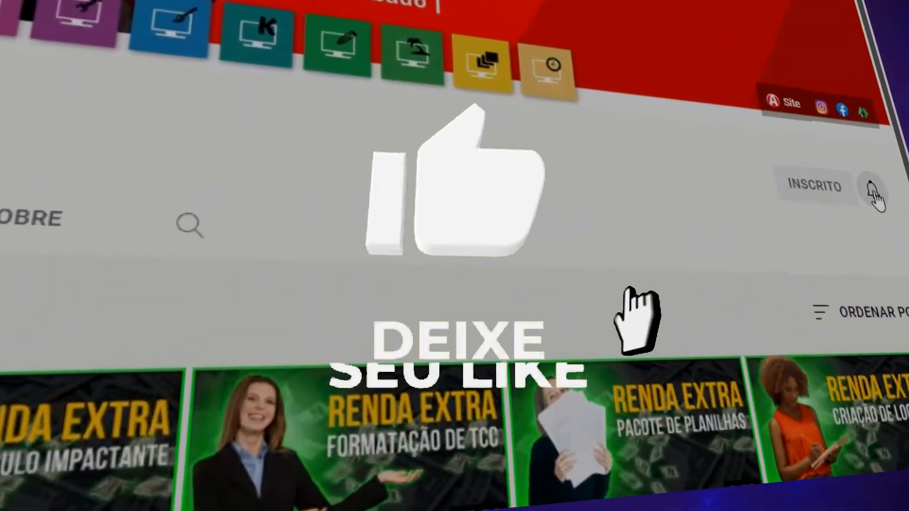
click(880, 192)
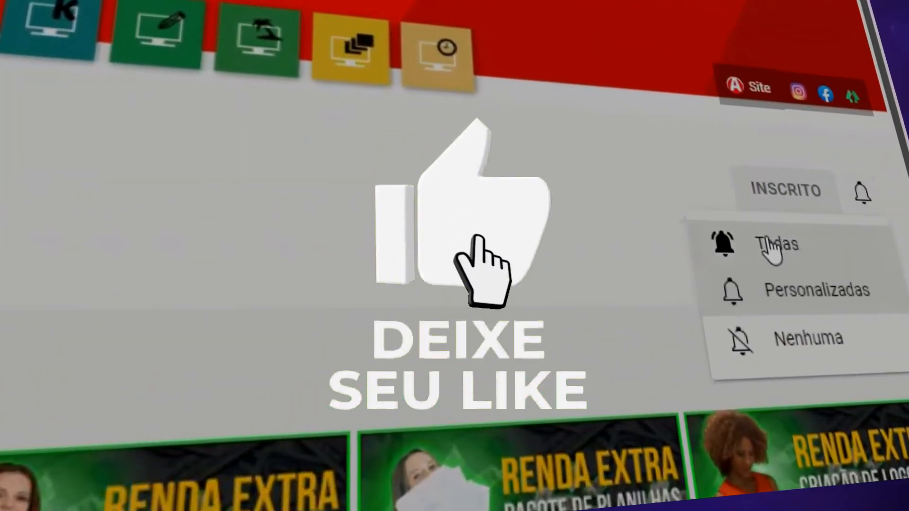
click(776, 245)
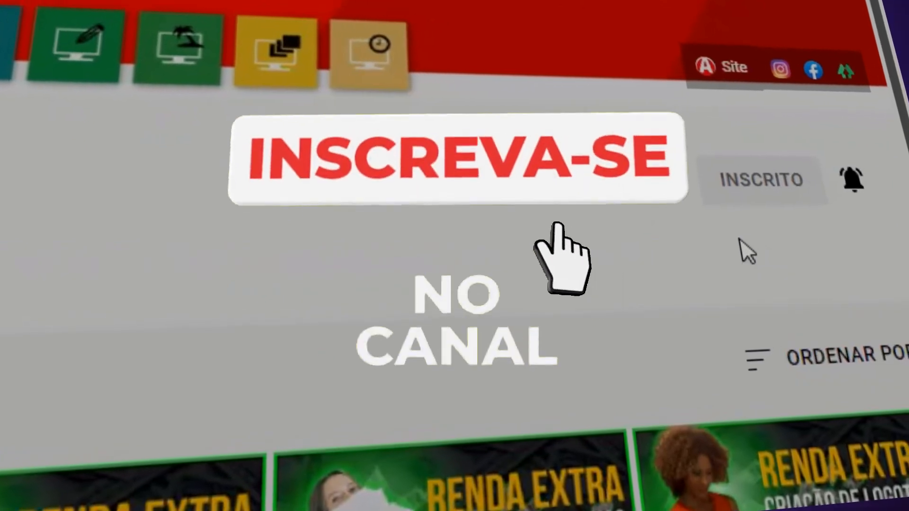